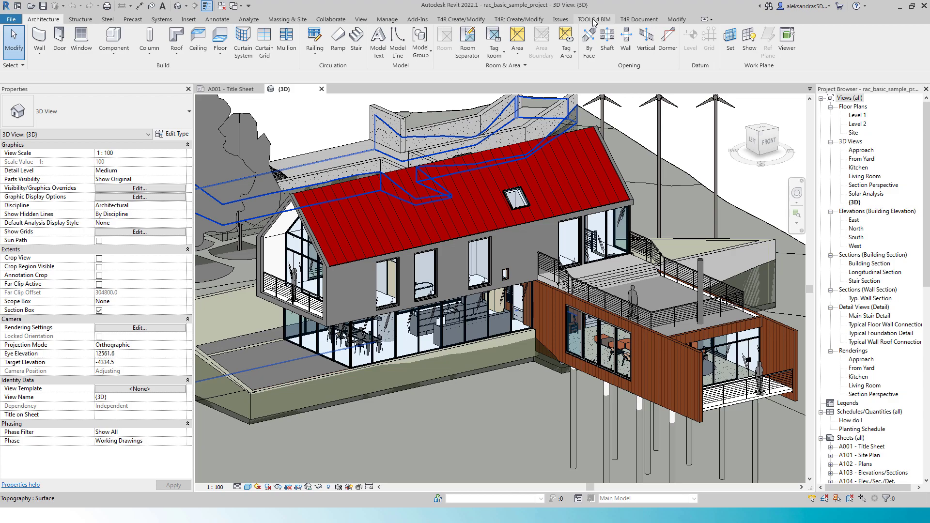
Step: Open the TOOLS 4 BIM dock to view the Smart Browser tools, widen it, and close it again
{"action": "left_click", "coordinate": [594, 19]}
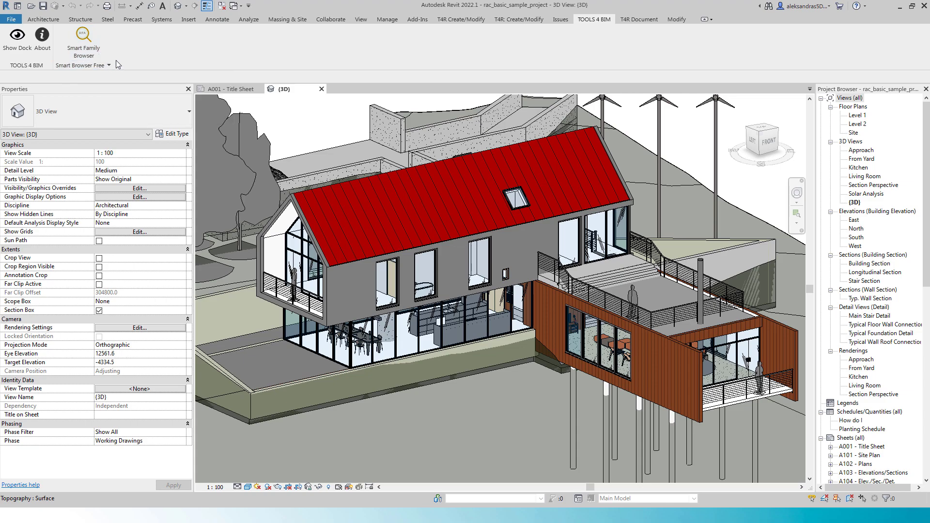
{"action": "left_click", "coordinate": [101, 50]}
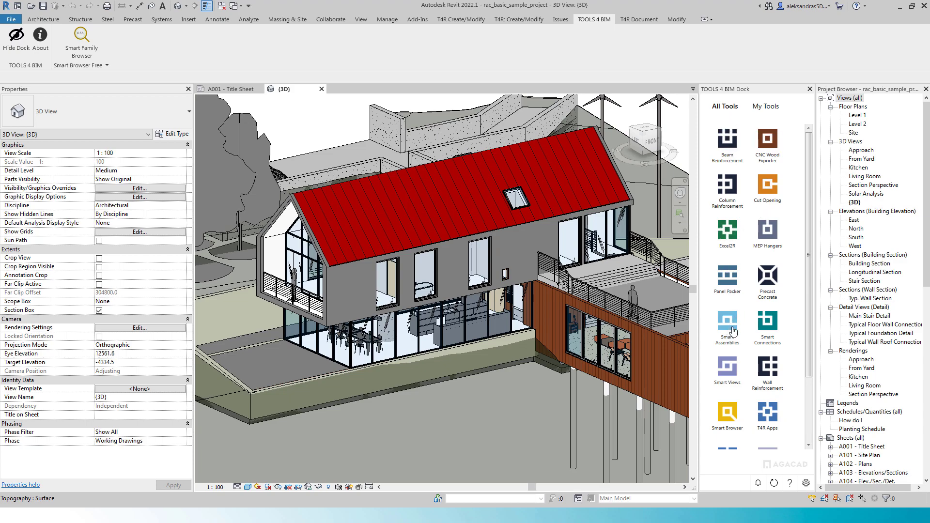
{"action": "scroll", "coordinate": [759, 295], "scroll_direction": "down", "scroll_amount": 1}
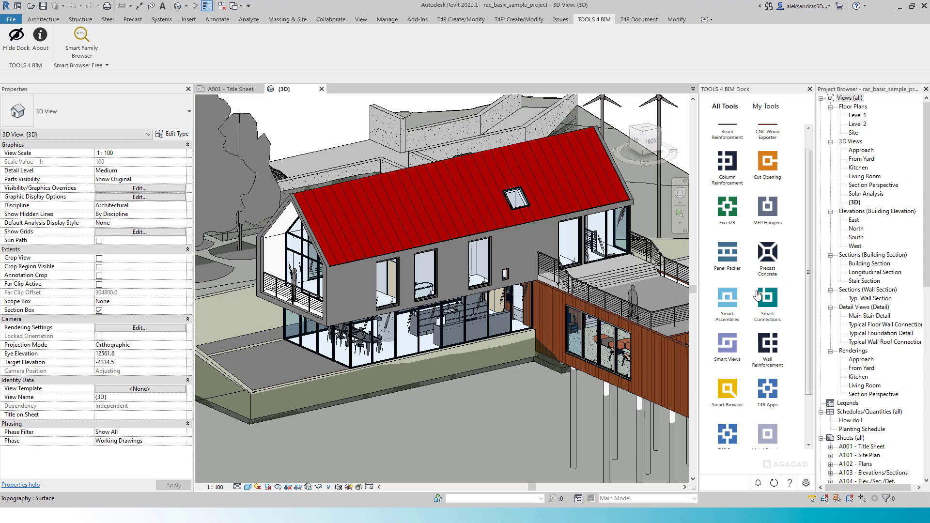
{"action": "left_click", "coordinate": [730, 394]}
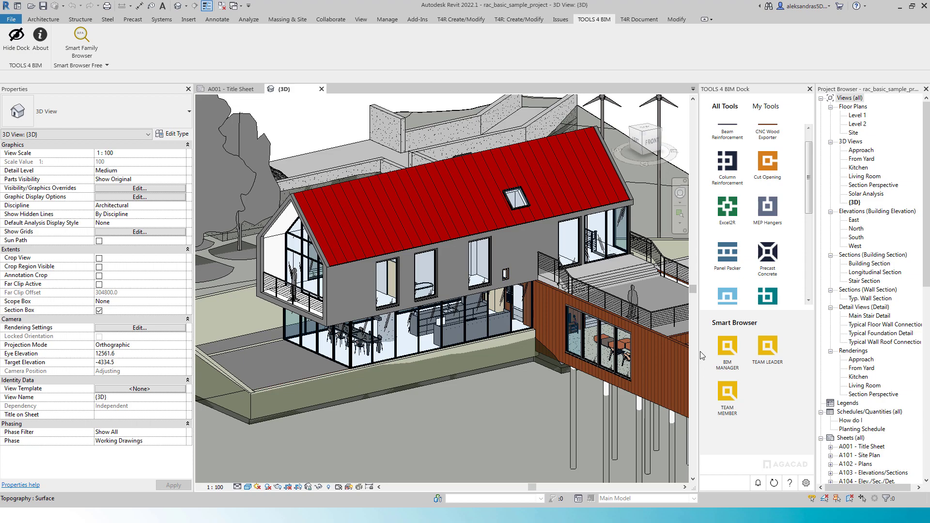
{"action": "left_click_drag", "start_coordinate": [699, 352], "coordinate": [632, 356]}
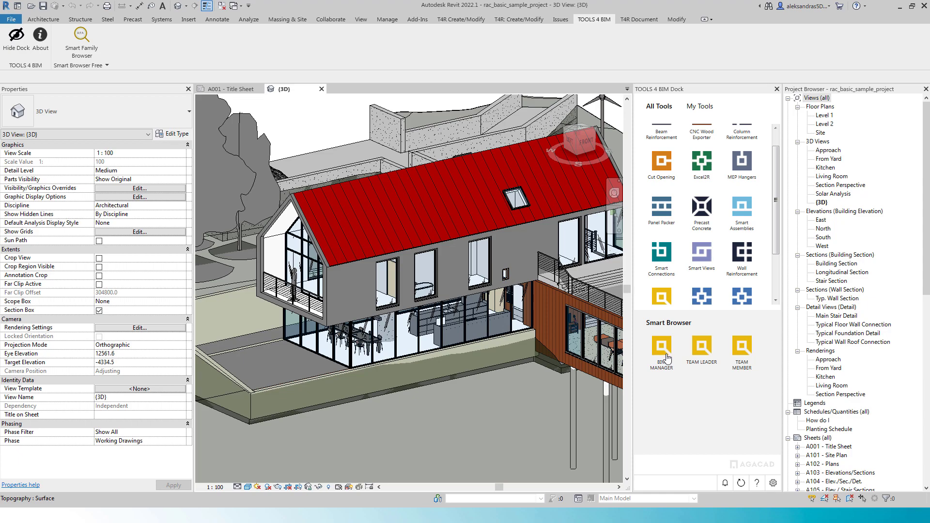
{"action": "left_click", "coordinate": [777, 89]}
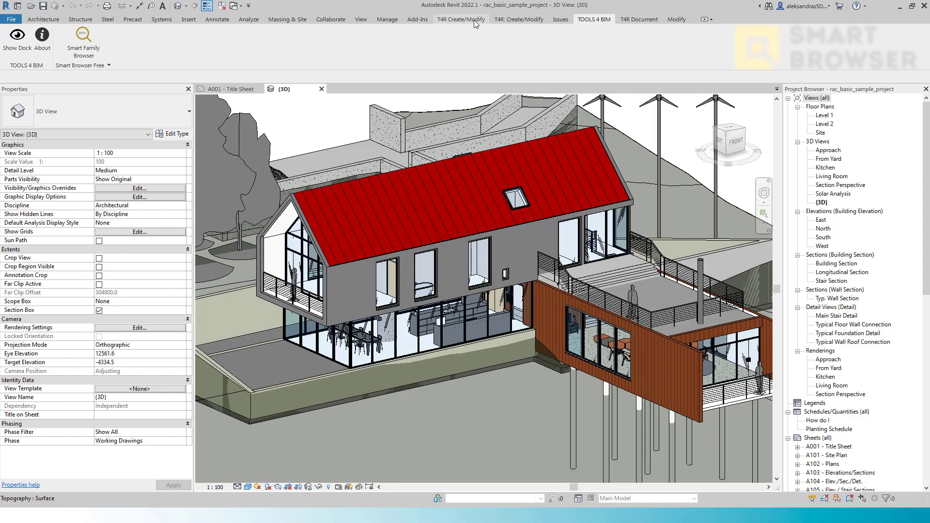
Step: Float the BIM Manager ribbon panel over the view and launch the Smart Family Browser from it
{"action": "left_click", "coordinate": [469, 19]}
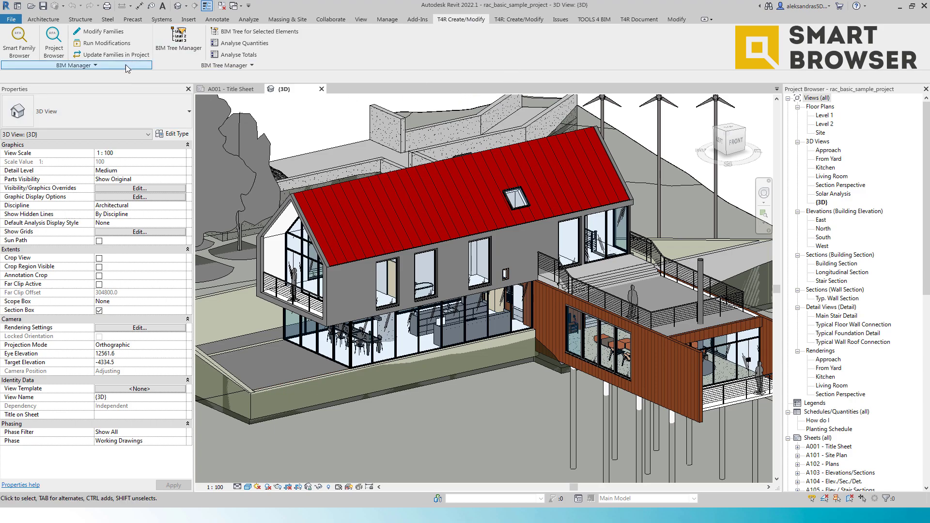
{"action": "left_click_drag", "start_coordinate": [125, 65], "coordinate": [339, 149]}
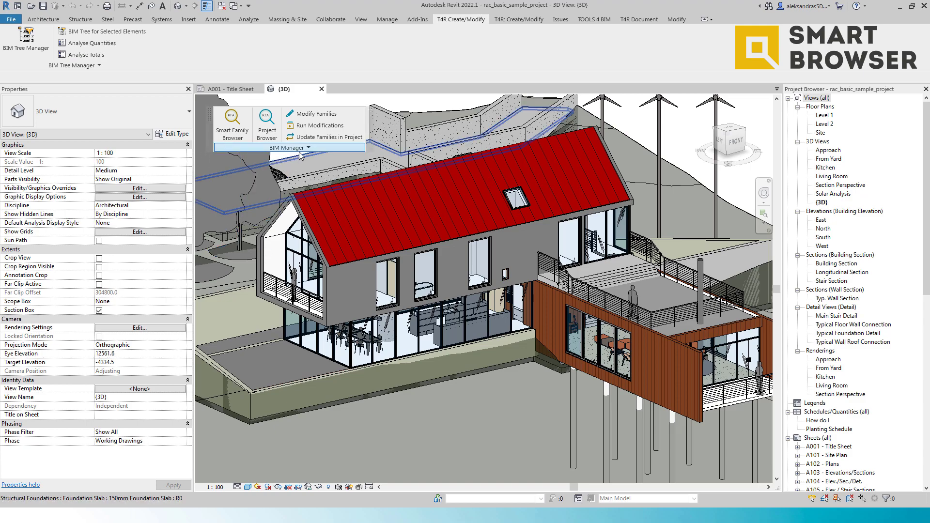
{"action": "middle_click_drag", "start_coordinate": [302, 163], "coordinate": [315, 204]}
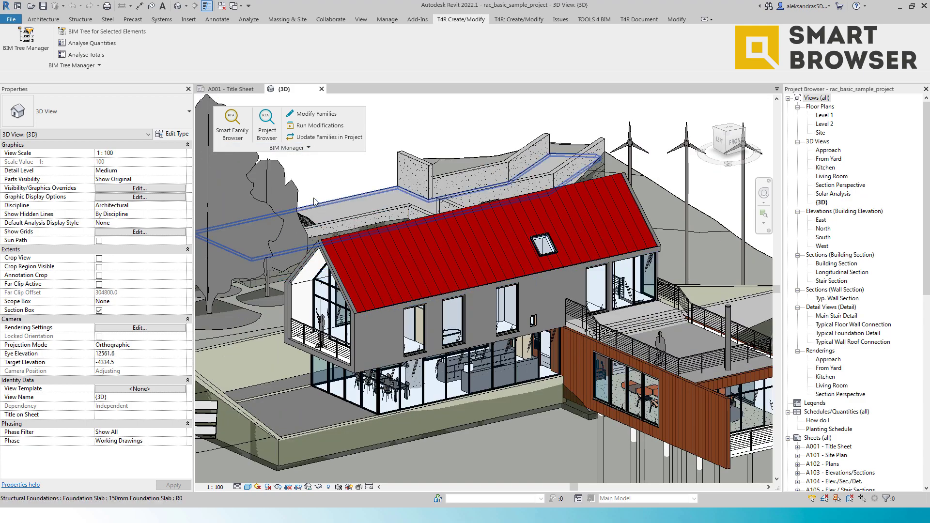
{"action": "left_click", "coordinate": [233, 131]}
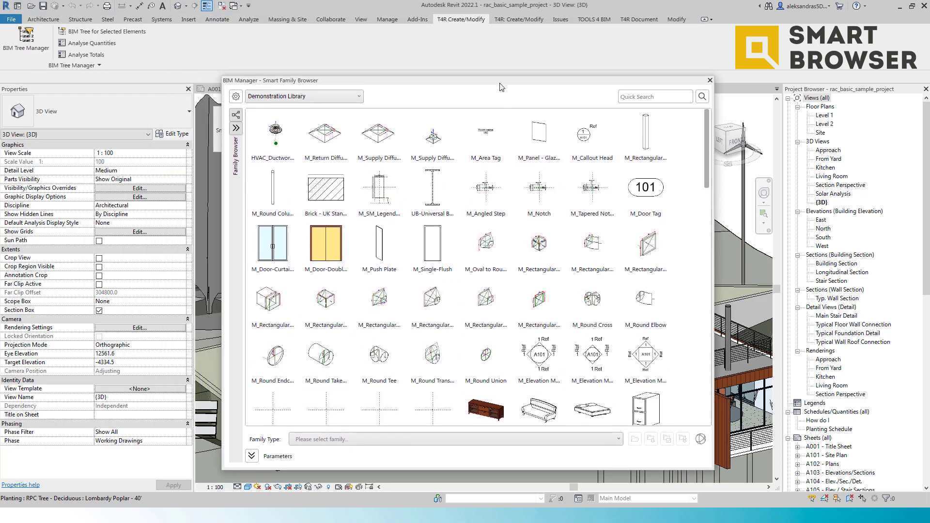
{"action": "left_click_drag", "start_coordinate": [501, 87], "coordinate": [530, 113]}
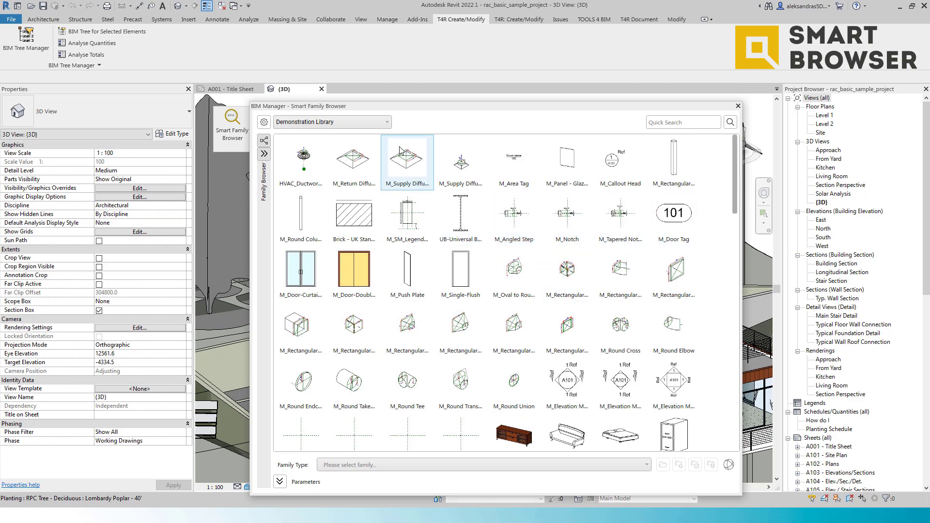
Step: Choose the Demonstration Library, select the M_Door-Double-Flush_Panel family and expand its Parameters section
{"action": "left_click", "coordinate": [388, 124]}
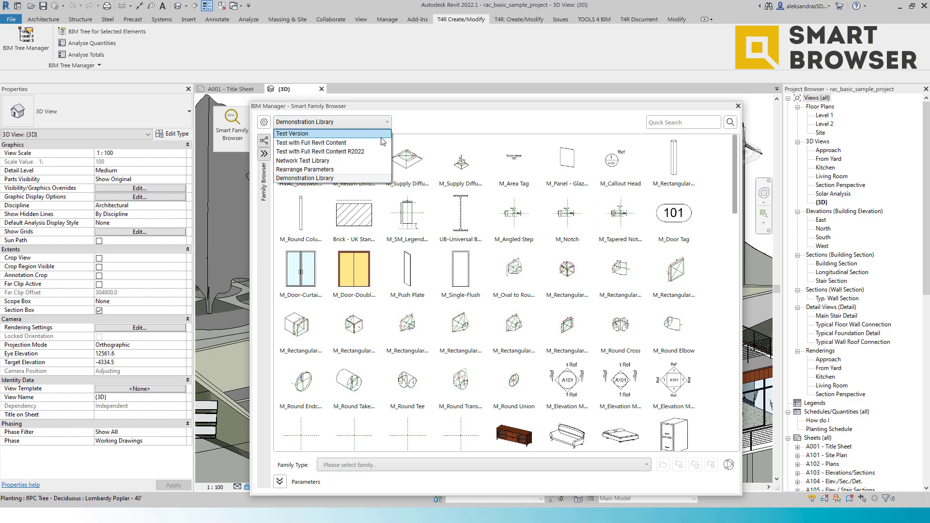
{"action": "left_click", "coordinate": [395, 162]}
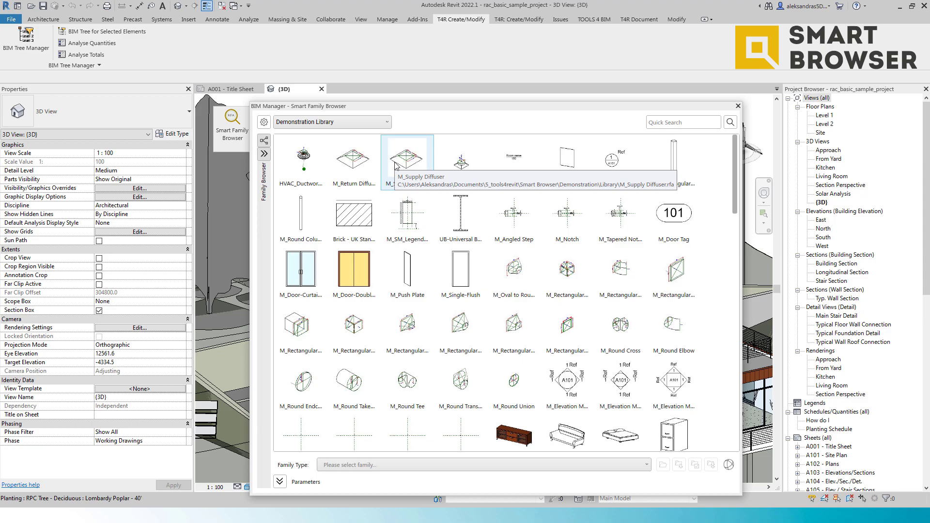
{"action": "left_click", "coordinate": [372, 275]}
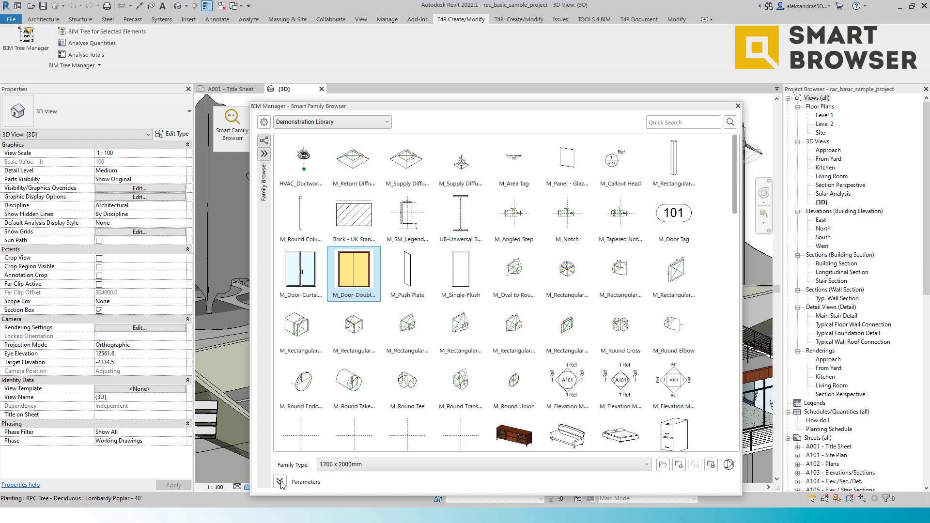
{"action": "left_click", "coordinate": [280, 483]}
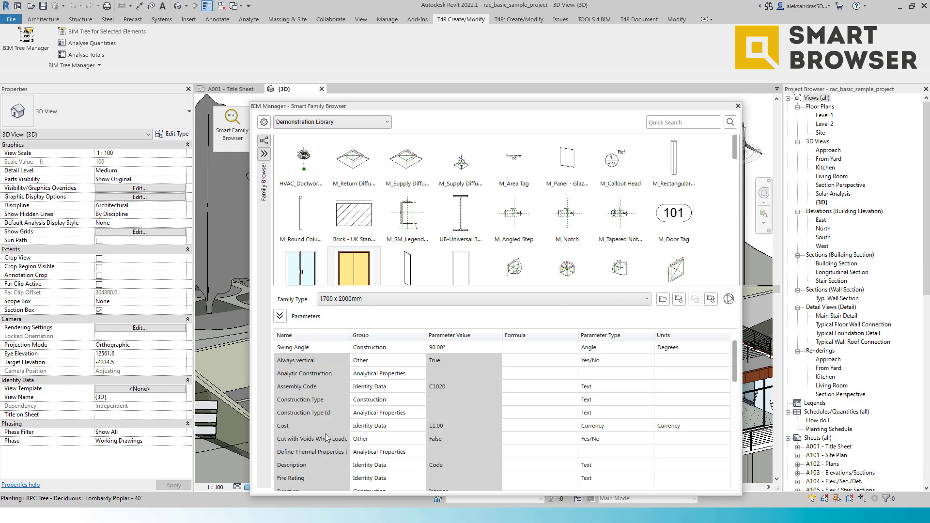
Step: Scroll through the door family's parameters and check its available family types
{"action": "scroll", "coordinate": [419, 372], "scroll_direction": "down", "scroll_amount": 10}
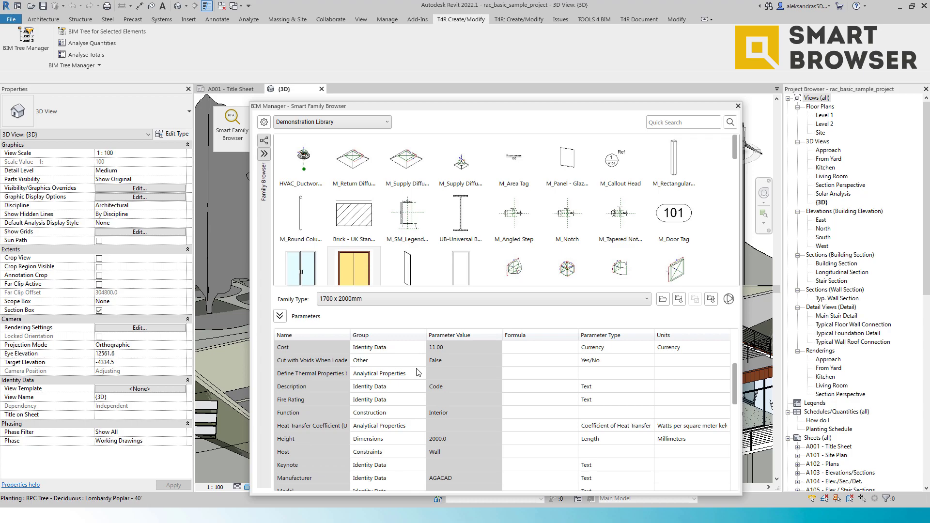
{"action": "scroll", "coordinate": [420, 373], "scroll_direction": "down", "scroll_amount": 4}
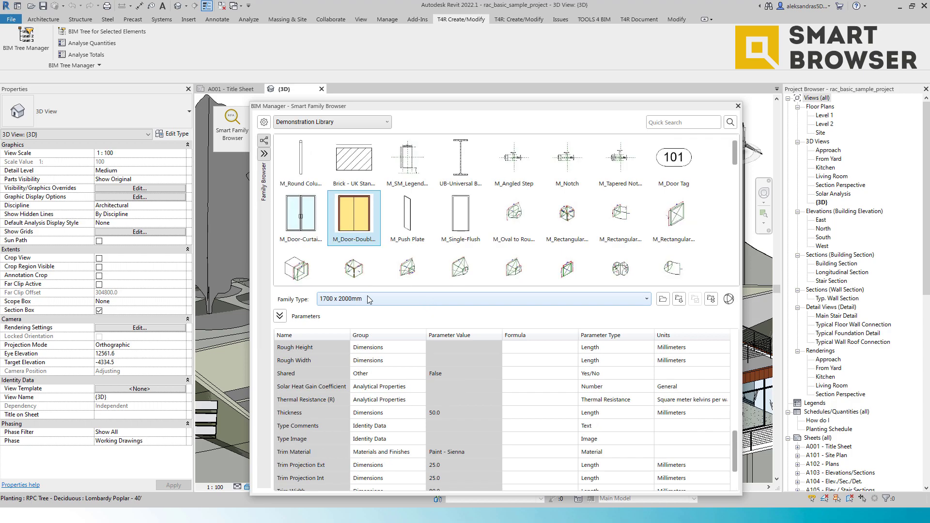
{"action": "left_click", "coordinate": [368, 299]}
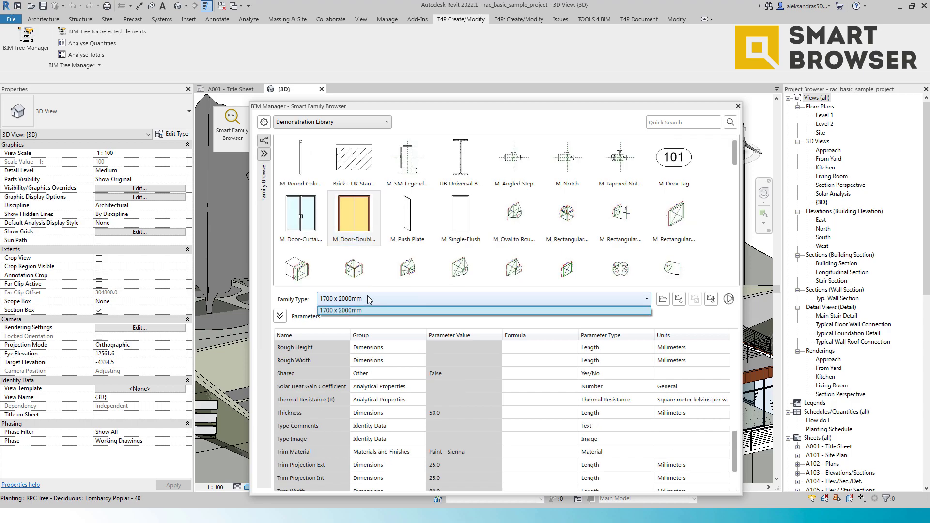
{"action": "left_click", "coordinate": [369, 299]}
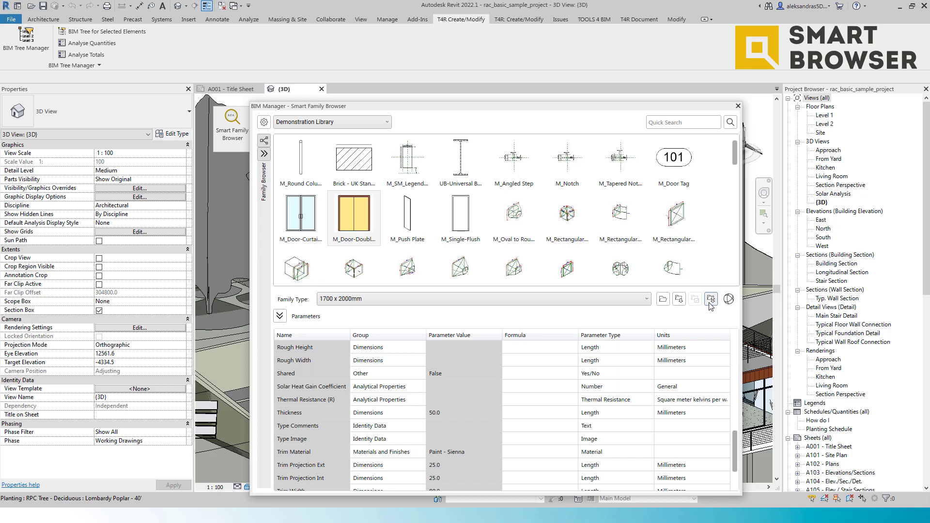
Step: Scroll to the end of the library and select the M_Window-Double-Hung family
{"action": "scroll", "coordinate": [621, 225], "scroll_direction": "down", "scroll_amount": 3}
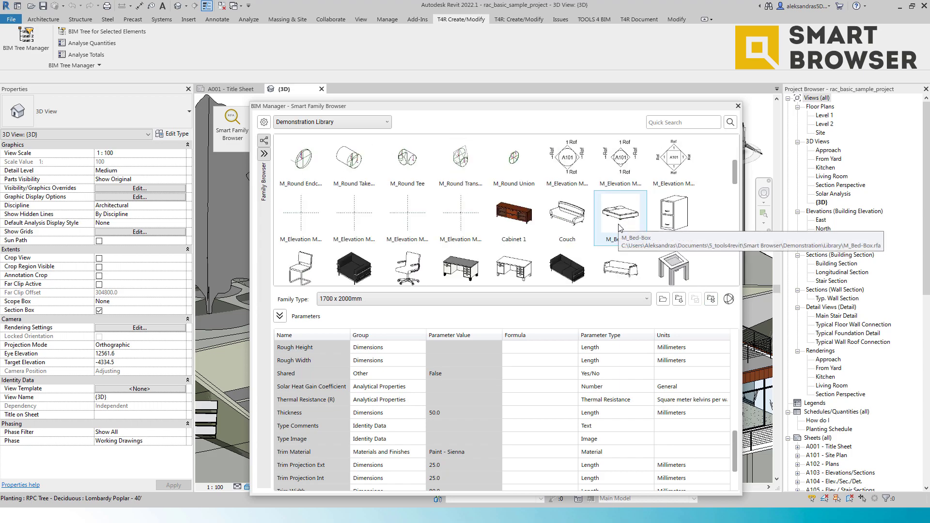
{"action": "scroll", "coordinate": [621, 226], "scroll_direction": "down", "scroll_amount": 10}
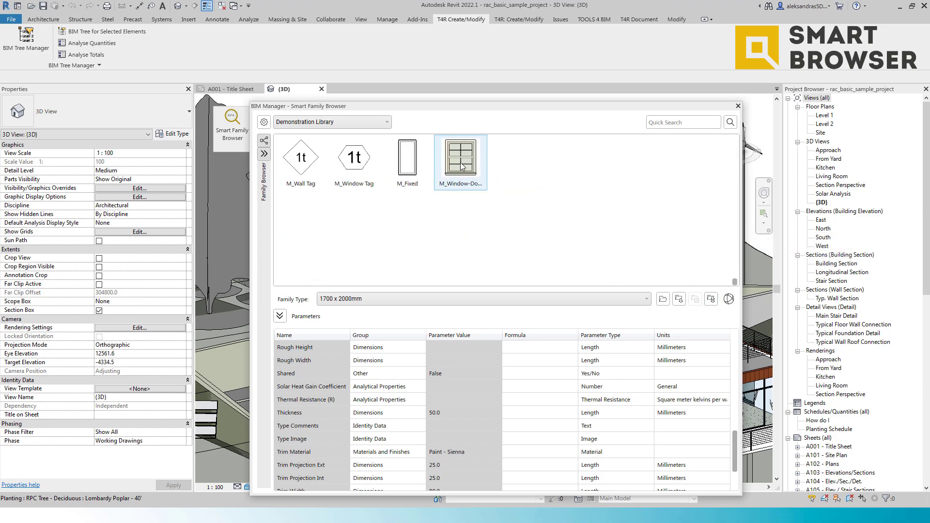
{"action": "left_click", "coordinate": [461, 166]}
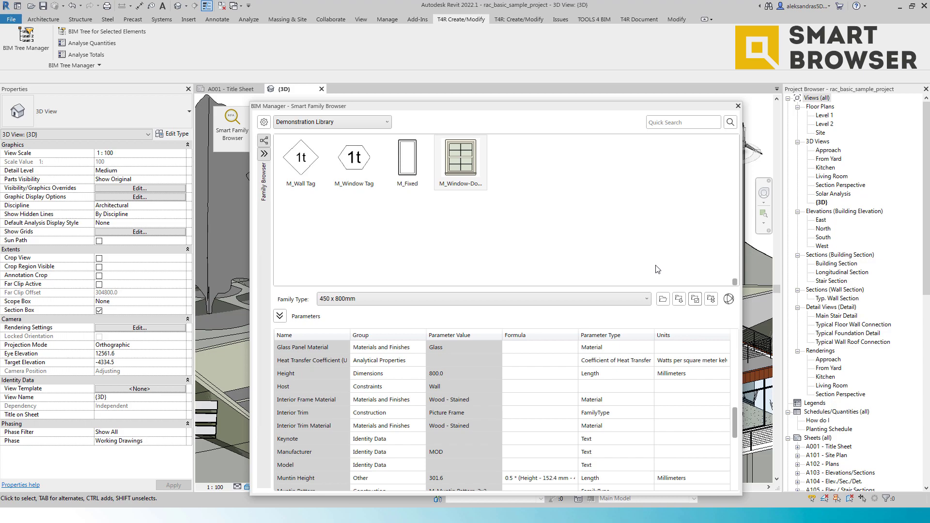
Step: Open Load Selected Types, tick the 450 x 1100mm and 450 x 1200mm types, and close the dialog
{"action": "left_click", "coordinate": [696, 300]}
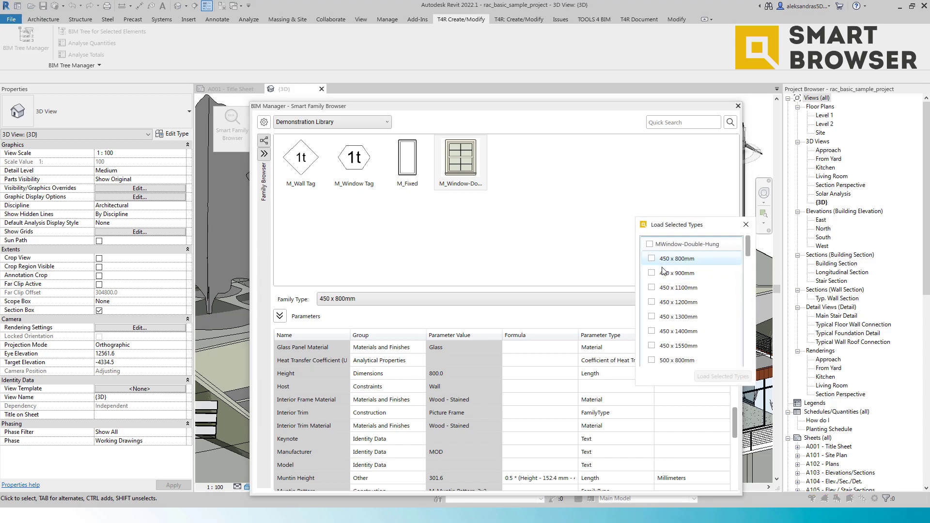
{"action": "left_click", "coordinate": [652, 302]}
{"action": "left_click", "coordinate": [652, 287]}
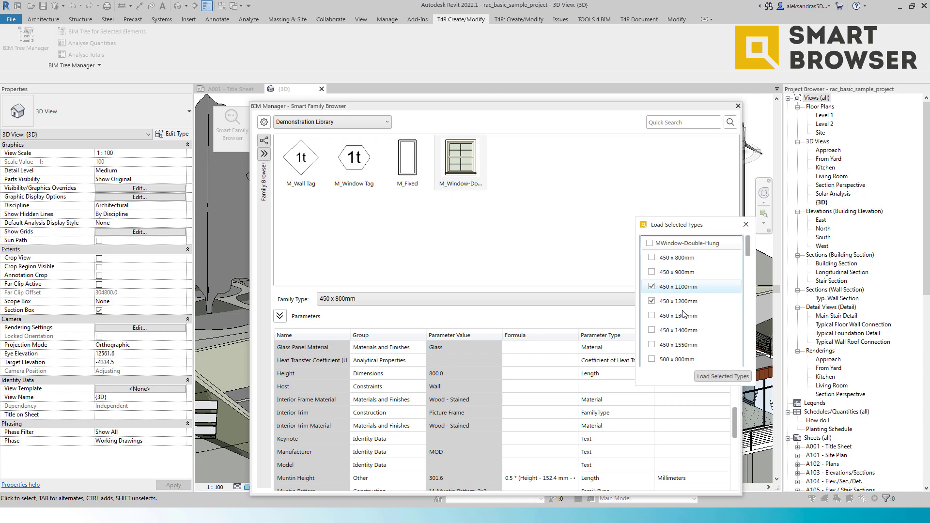
{"action": "left_click", "coordinate": [746, 224]}
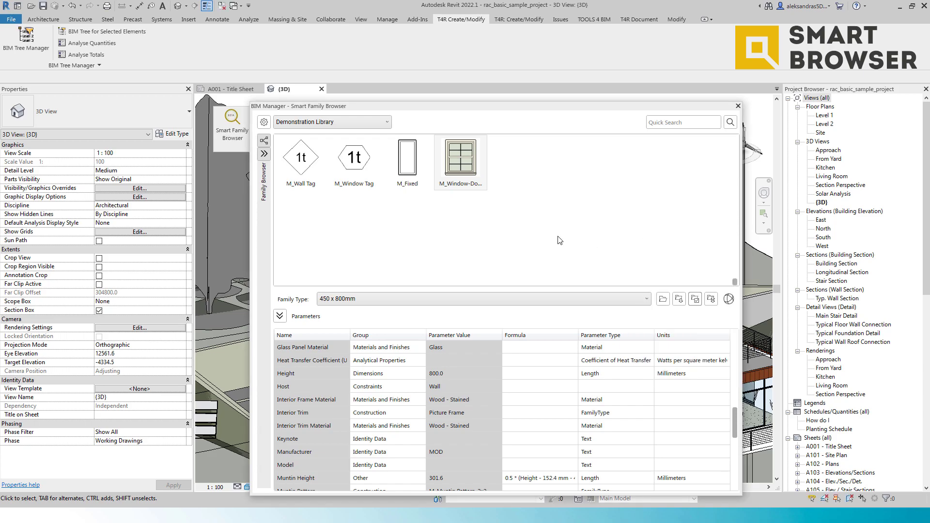
Step: Collapse the Parameters section and return to the top of the family library
{"action": "left_click", "coordinate": [280, 316]}
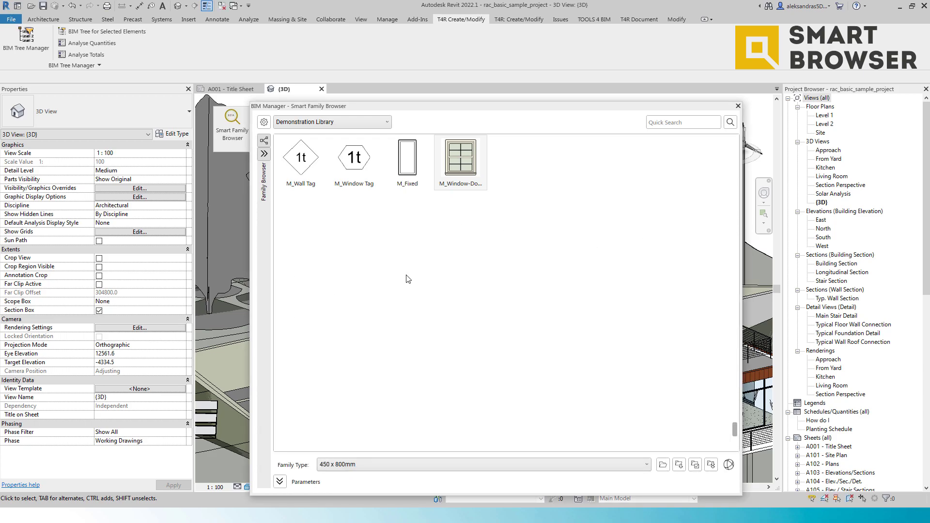
{"action": "scroll", "coordinate": [442, 281], "scroll_direction": "up", "scroll_amount": 5}
{"action": "scroll", "coordinate": [442, 281], "scroll_direction": "up", "scroll_amount": 3}
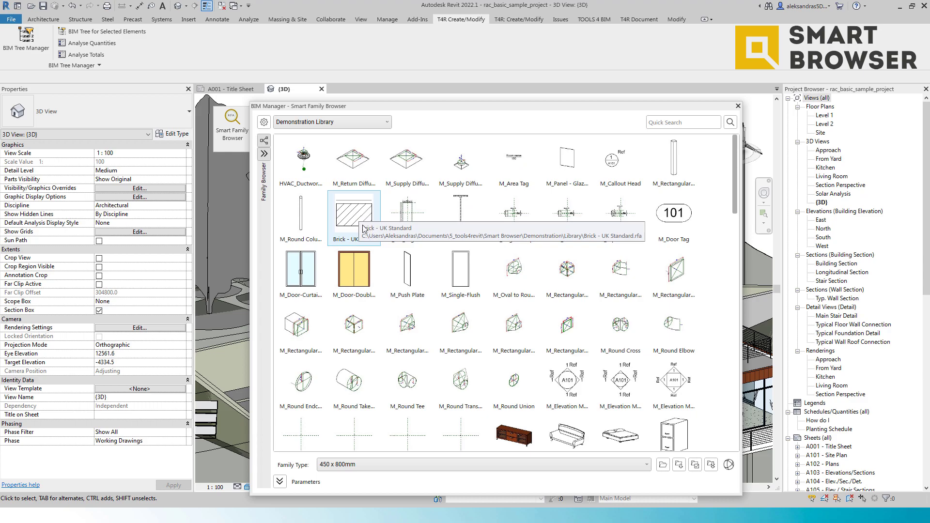
Step: Open the Browser Organization settings and close them without changes
{"action": "left_click", "coordinate": [265, 141]}
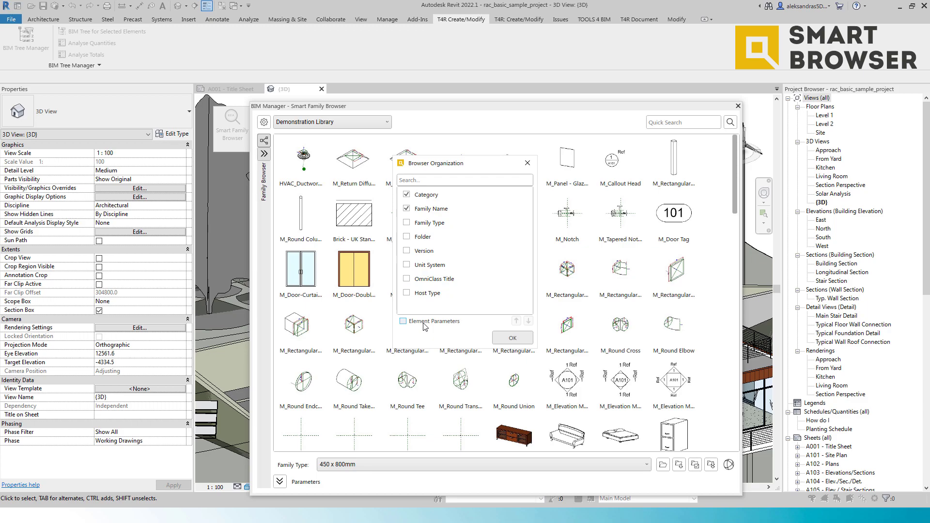
{"action": "left_click", "coordinate": [527, 163]}
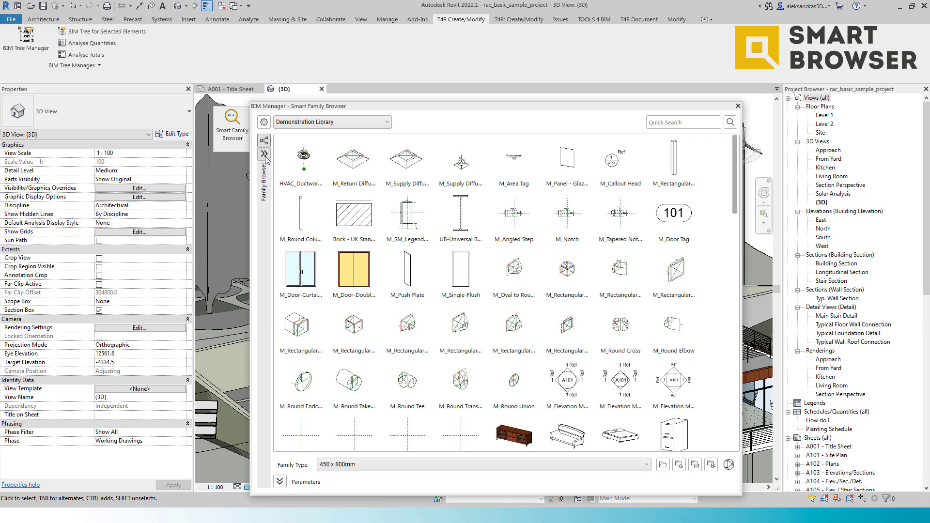
Step: Open the category tree and filter the library to the Detail Items category
{"action": "left_click", "coordinate": [264, 155]}
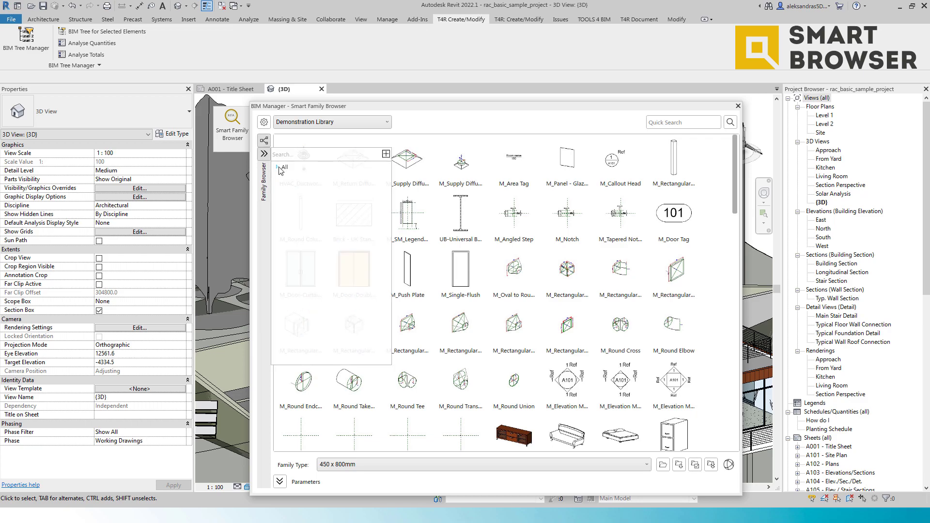
{"action": "left_click", "coordinate": [278, 168]}
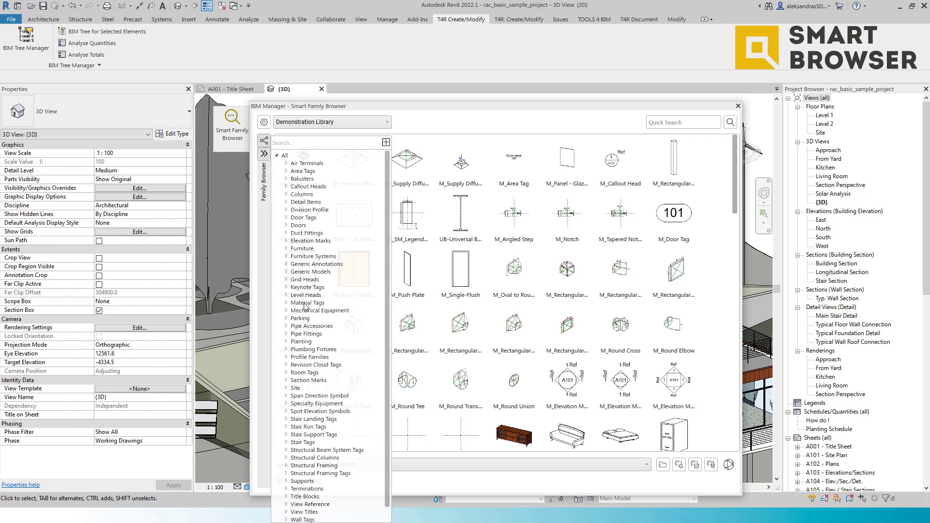
{"action": "left_click", "coordinate": [287, 164]}
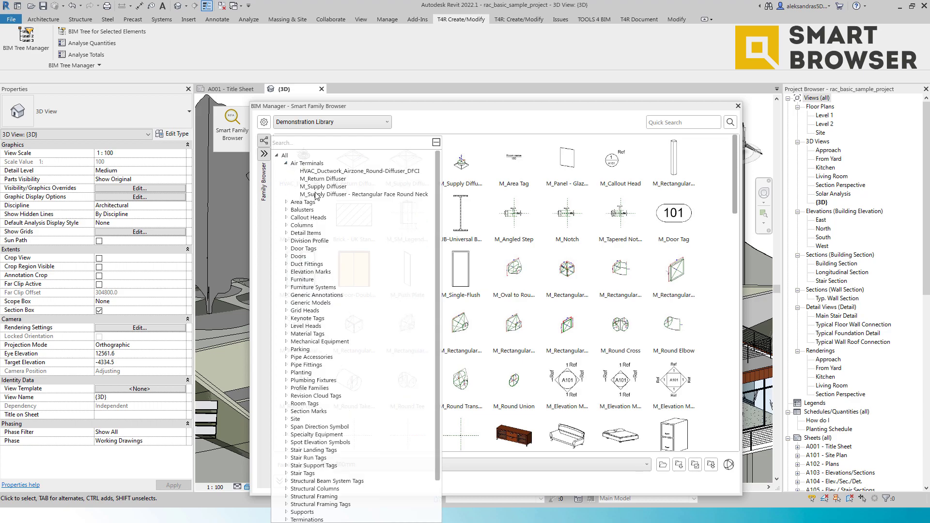
{"action": "left_click", "coordinate": [287, 164]}
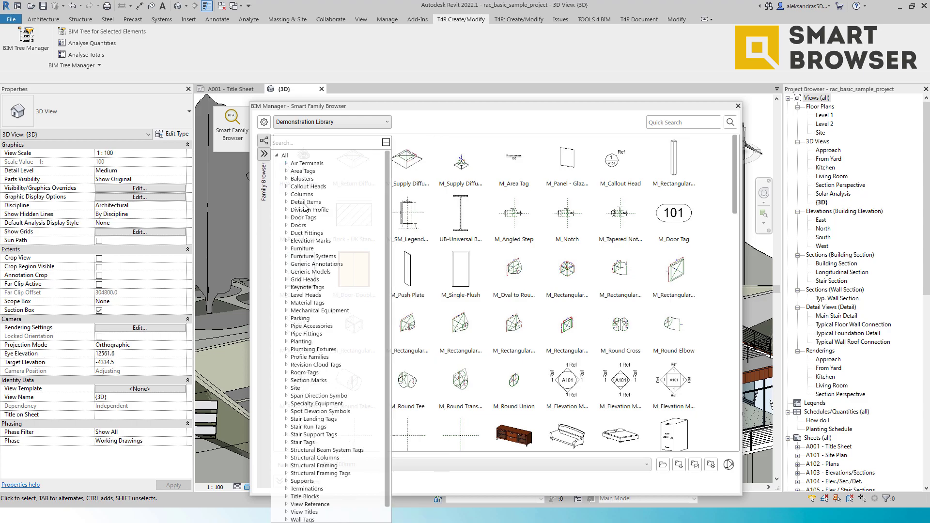
{"action": "left_click", "coordinate": [306, 202]}
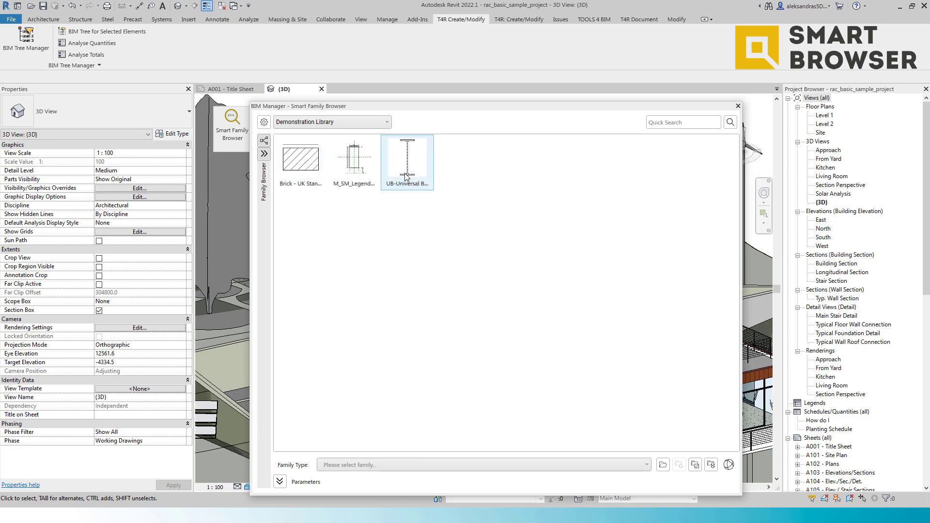
{"action": "left_click", "coordinate": [265, 154]}
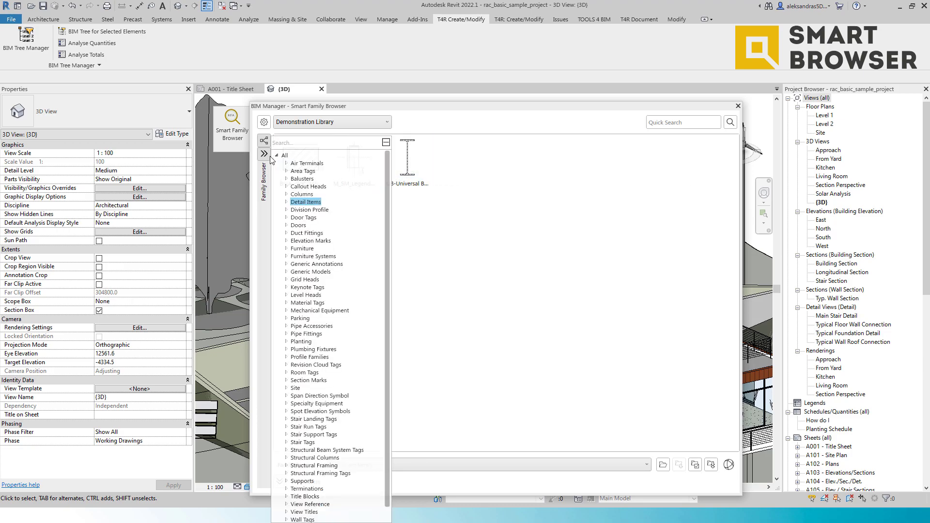
Step: Filter the library to the M_SM_Legend Component Dimension family within the Detail Items category
{"action": "left_click", "coordinate": [310, 217]}
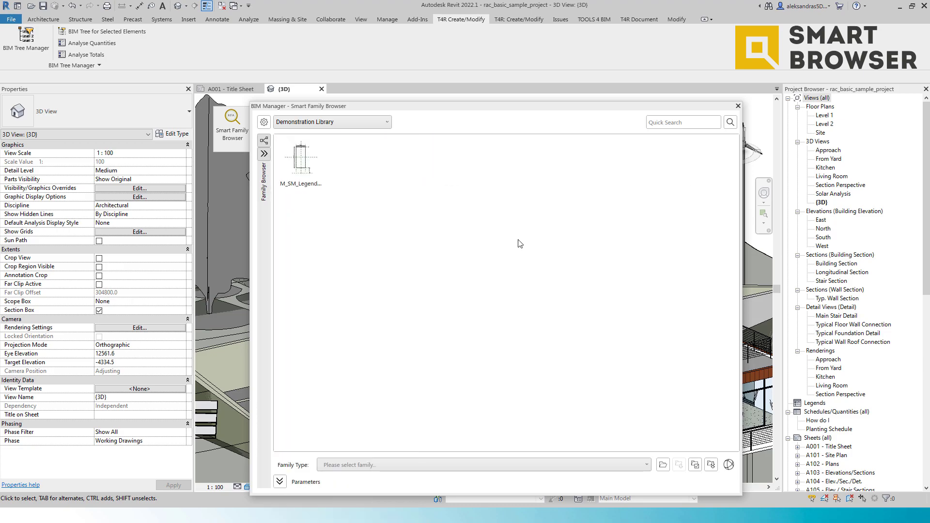
{"action": "left_click", "coordinate": [266, 155]}
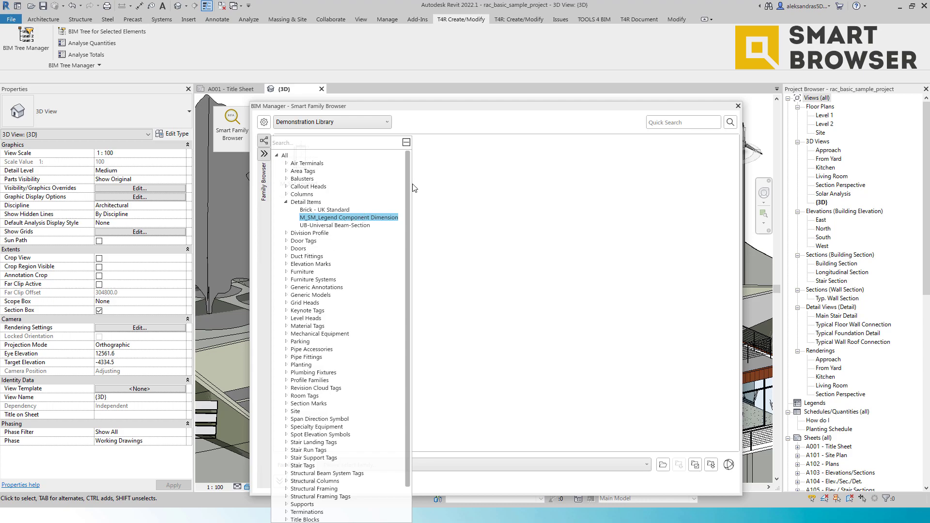
{"action": "left_click", "coordinate": [455, 190]}
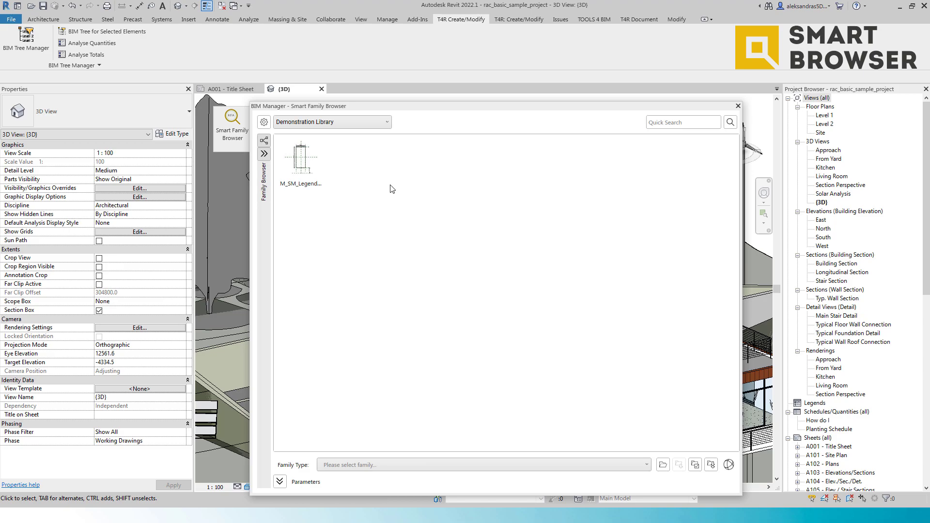
Step: Reset the category filter to All and select the M_Supply Diffuser family
{"action": "left_click", "coordinate": [265, 158]}
{"action": "left_click", "coordinate": [285, 156]}
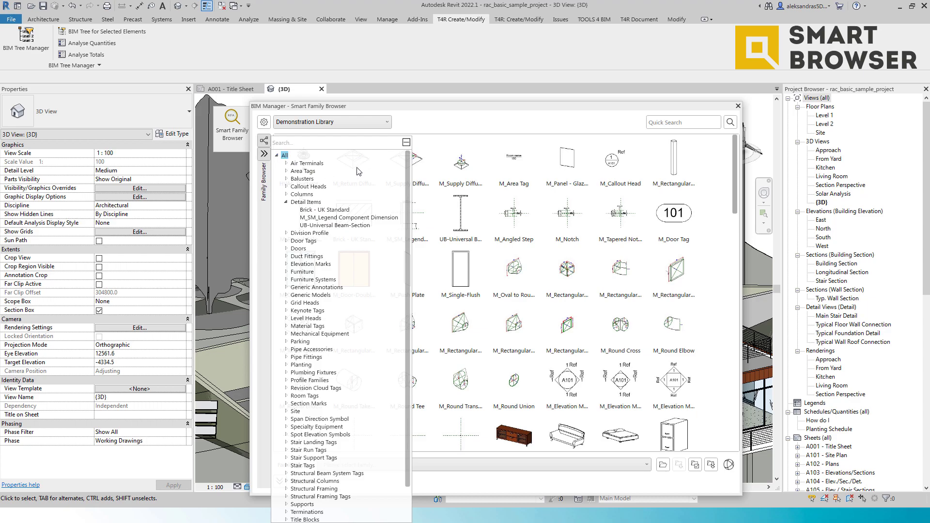
{"action": "left_click", "coordinate": [454, 162]}
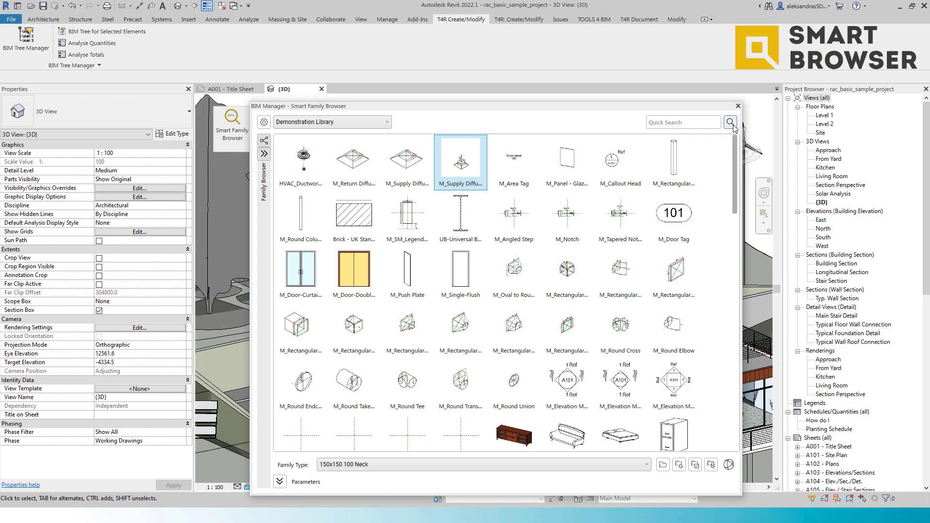
Step: Quick-search the library for door, select the M_Refrigerator family and expand its parameters list
{"action": "left_click", "coordinate": [704, 125]}
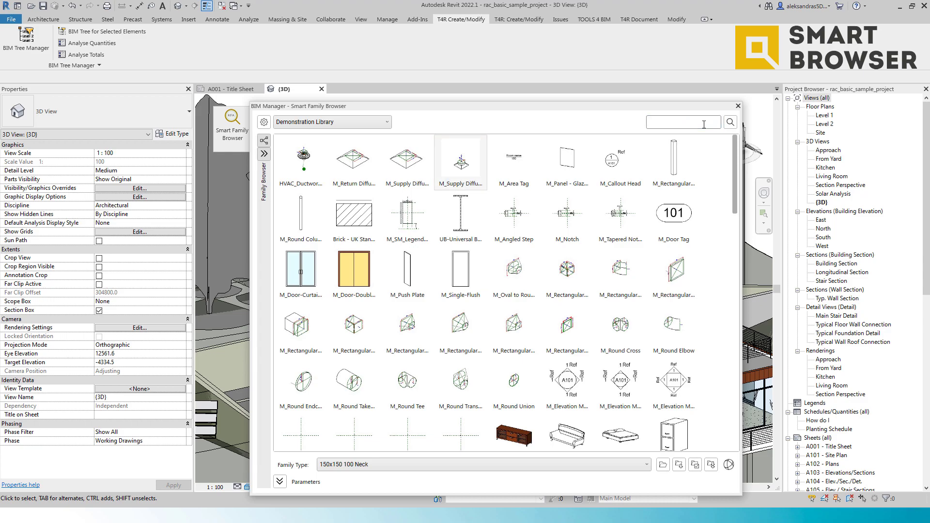
{"action": "type", "text": "door"}
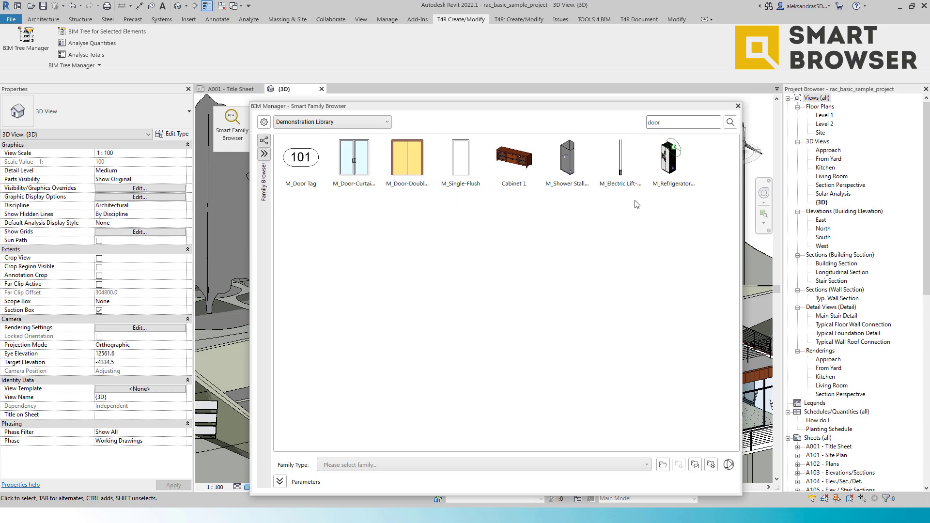
{"action": "left_click", "coordinate": [671, 162]}
{"action": "left_click", "coordinate": [279, 481]}
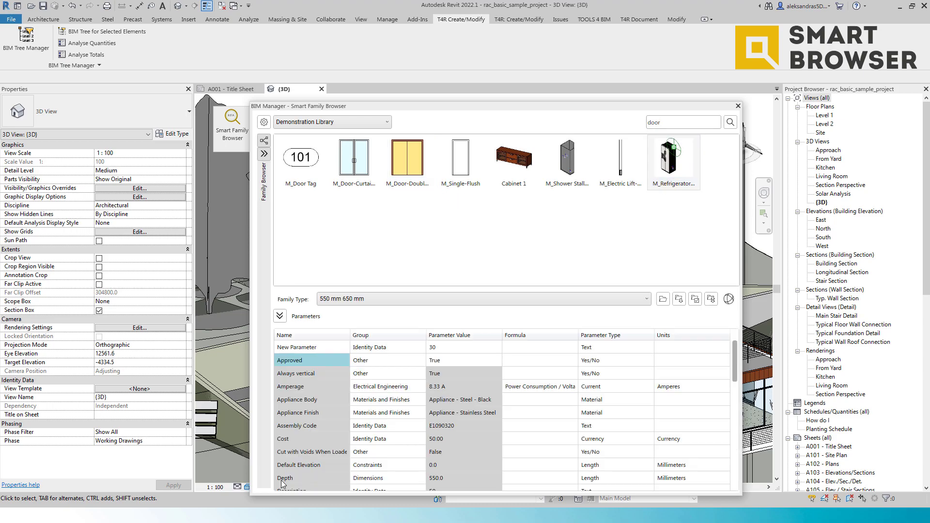
{"action": "scroll", "coordinate": [347, 376], "scroll_direction": "down", "scroll_amount": 2}
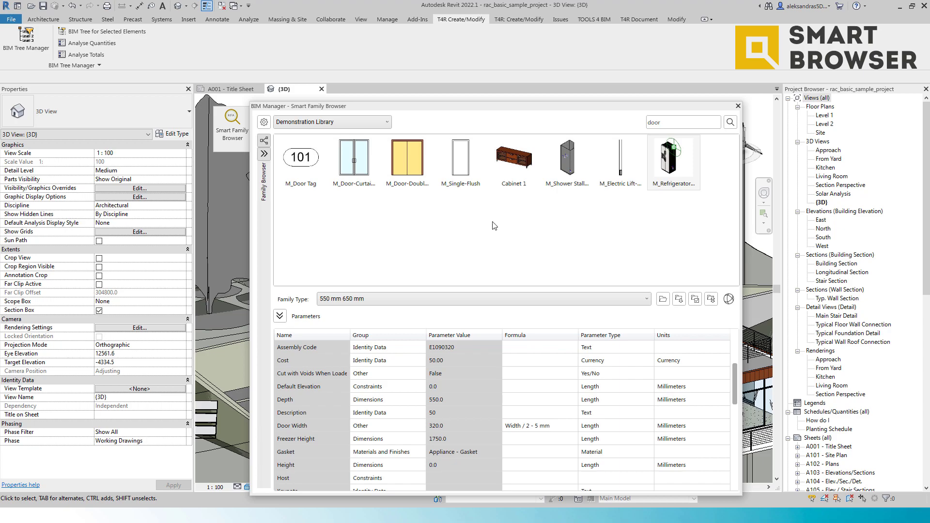
Step: Clear the quick search and open the Browser Options settings dialog
{"action": "double_click", "coordinate": [653, 122]}
{"action": "key", "text": "BackSpace"}
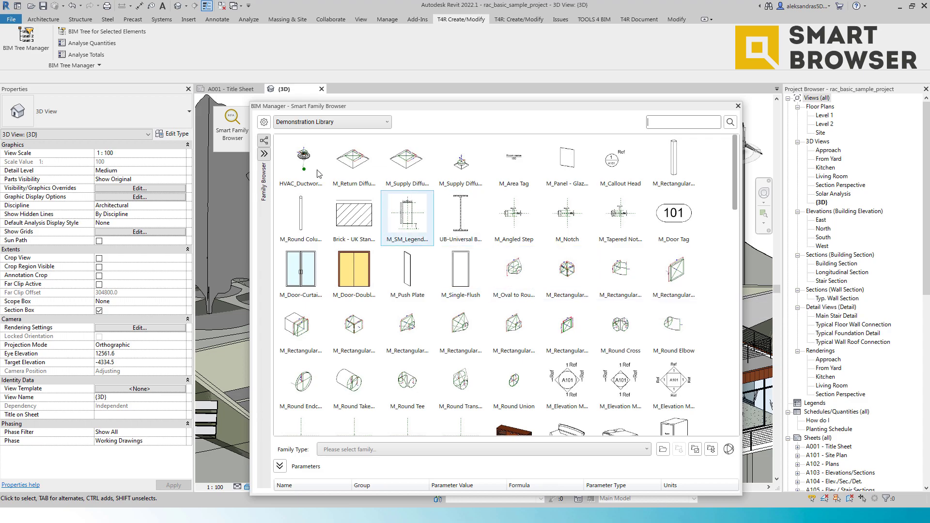
{"action": "left_click", "coordinate": [264, 123]}
{"action": "left_click_drag", "start_coordinate": [171, 20], "coordinate": [293, 79]}
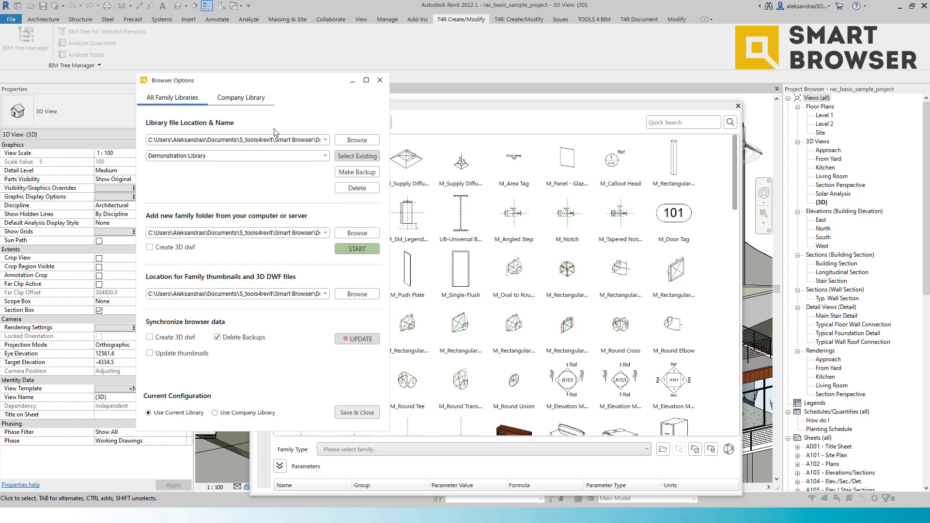
Step: Synchronize the browser data with Update, confirming the XML file information and the result message
{"action": "left_click", "coordinate": [268, 139]}
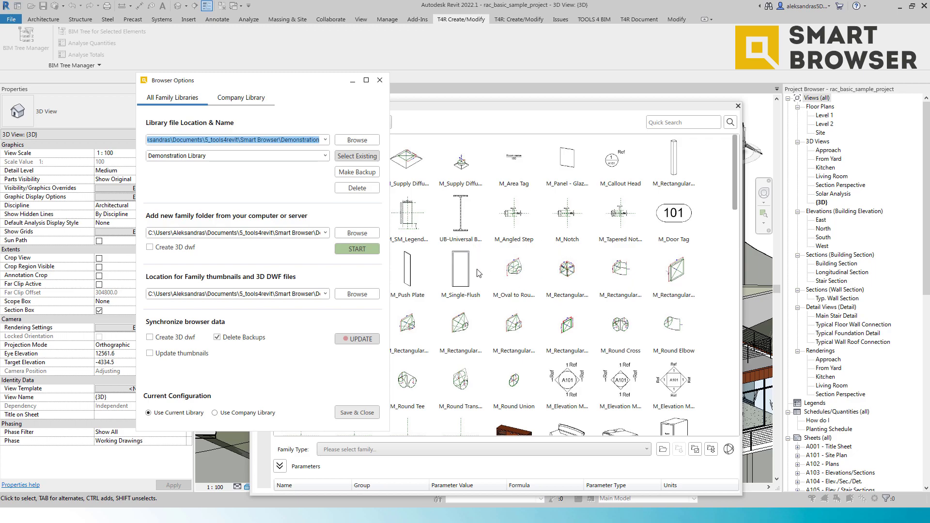
{"action": "left_click", "coordinate": [354, 338]}
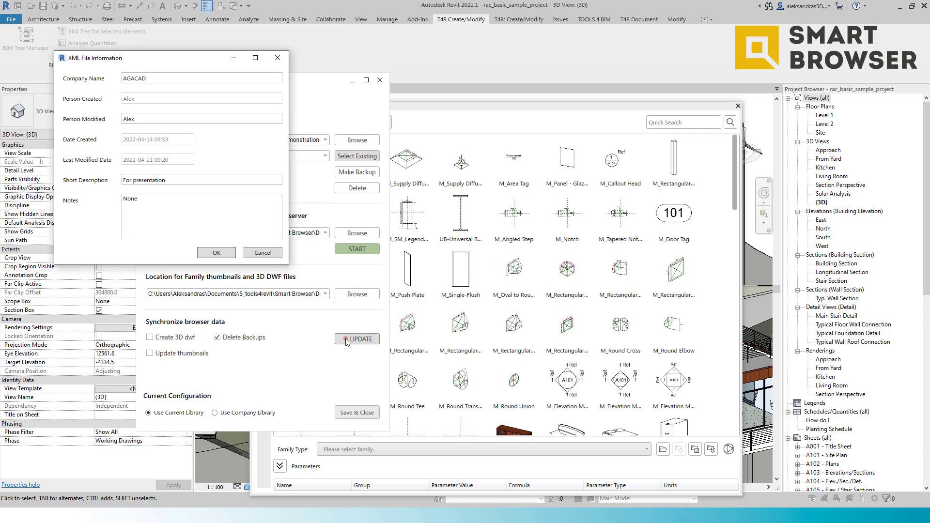
{"action": "left_click", "coordinate": [219, 255]}
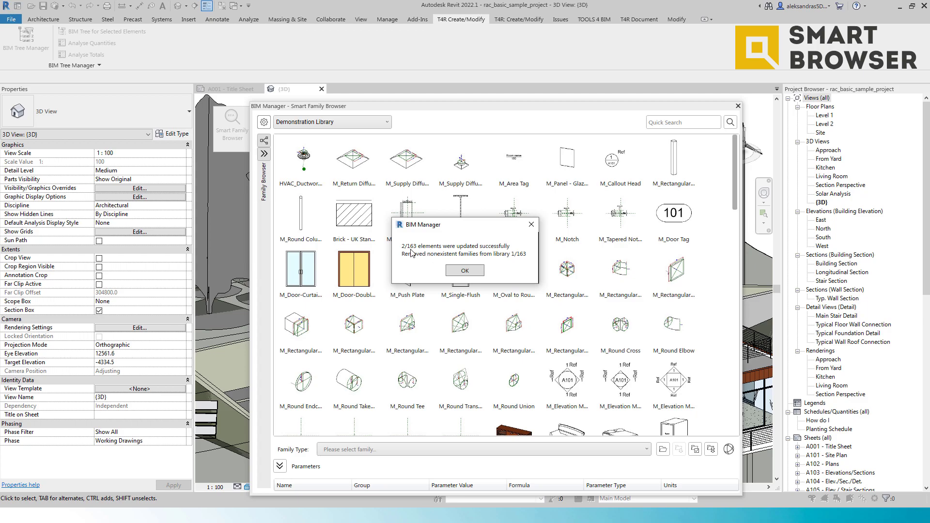
{"action": "left_click", "coordinate": [464, 271]}
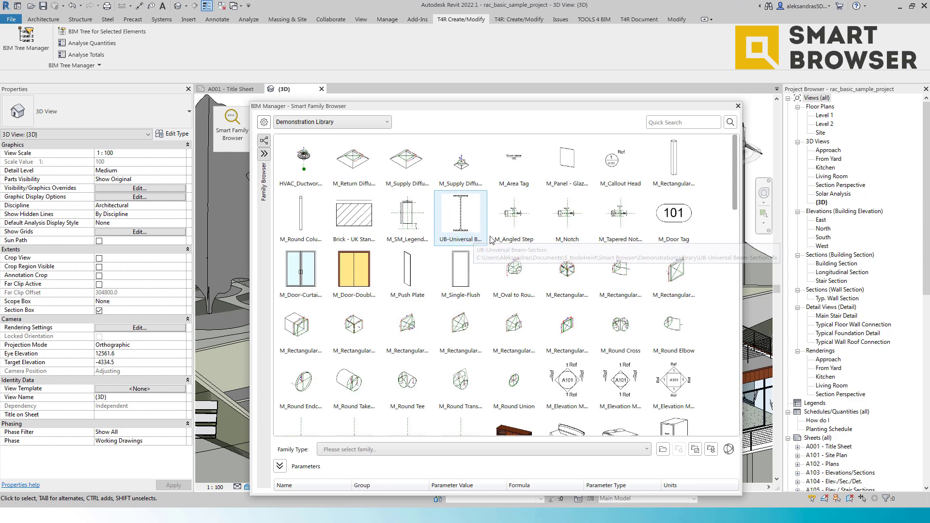
Step: Select the Cabinet 1 family and collapse the Parameters section
{"action": "scroll", "coordinate": [480, 235], "scroll_direction": "down", "scroll_amount": 5}
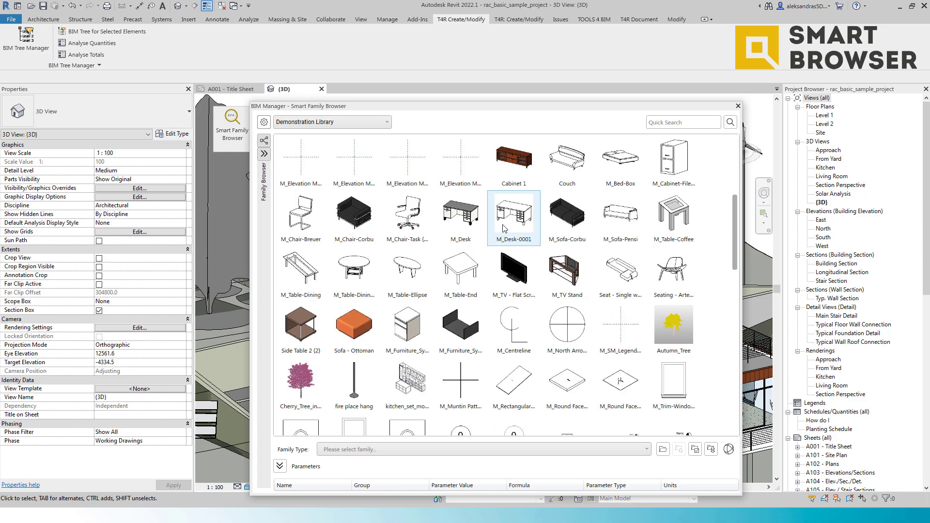
{"action": "left_click", "coordinate": [519, 168]}
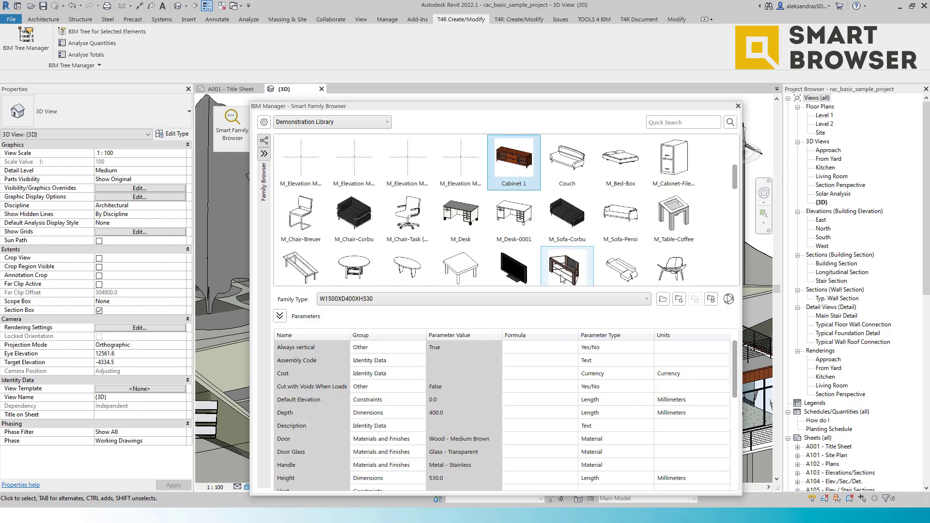
{"action": "left_click", "coordinate": [279, 316]}
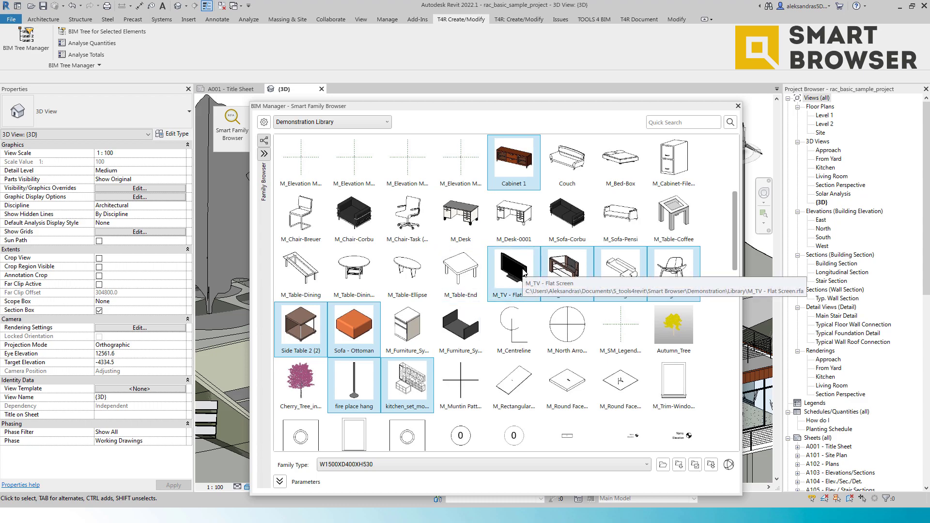
Step: Add the M_Fixed, M_Range-Gas and M_Freezer families to the multi-family selection
{"action": "scroll", "coordinate": [523, 274], "scroll_direction": "down", "scroll_amount": 5}
{"action": "scroll", "coordinate": [518, 275], "scroll_direction": "up", "scroll_amount": 5}
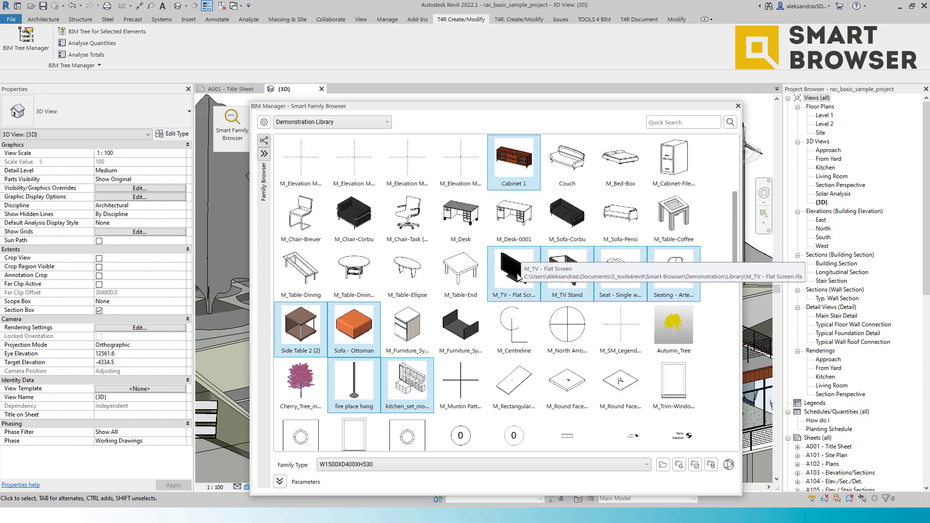
{"action": "scroll", "coordinate": [518, 276], "scroll_direction": "down", "scroll_amount": 5}
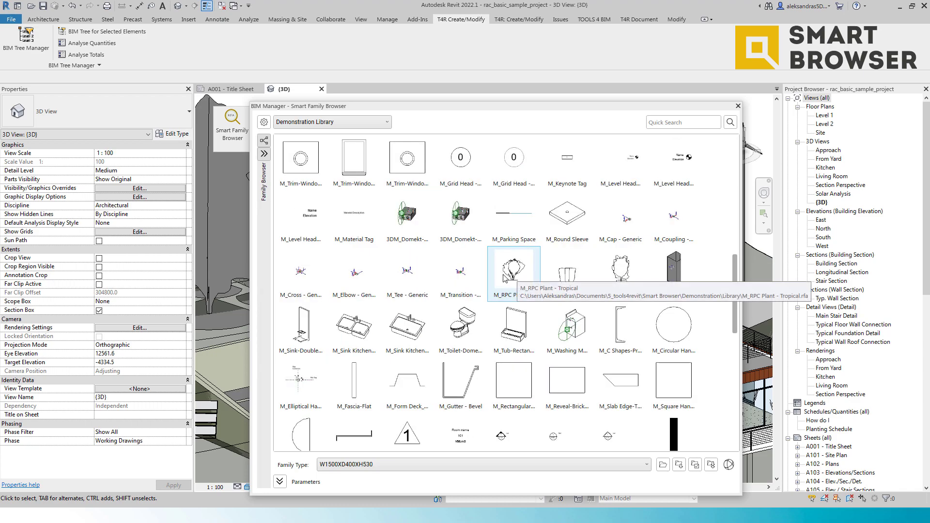
{"action": "scroll", "coordinate": [504, 278], "scroll_direction": "down", "scroll_amount": 8}
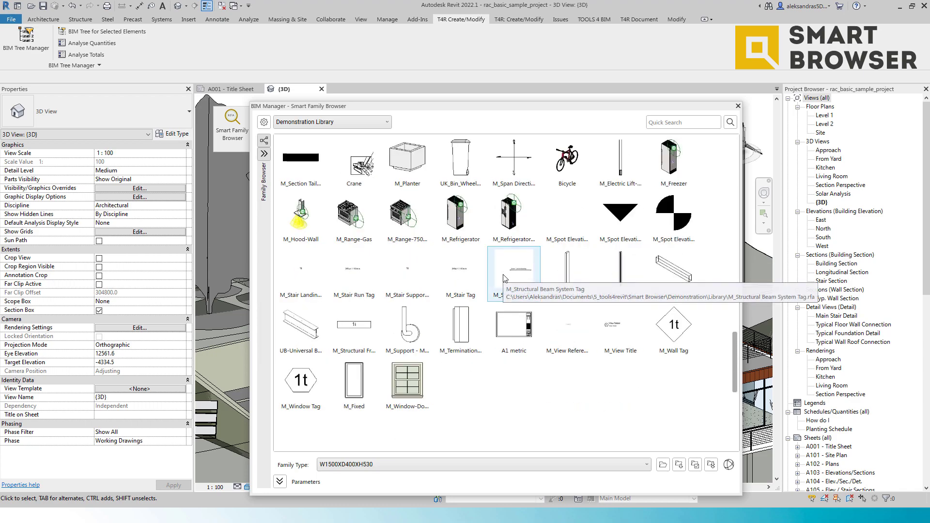
{"action": "left_click", "coordinate": [364, 395]}
{"action": "left_click", "coordinate": [354, 218], "text": "ctrl"}
{"action": "left_click", "coordinate": [673, 160], "text": "ctrl"}
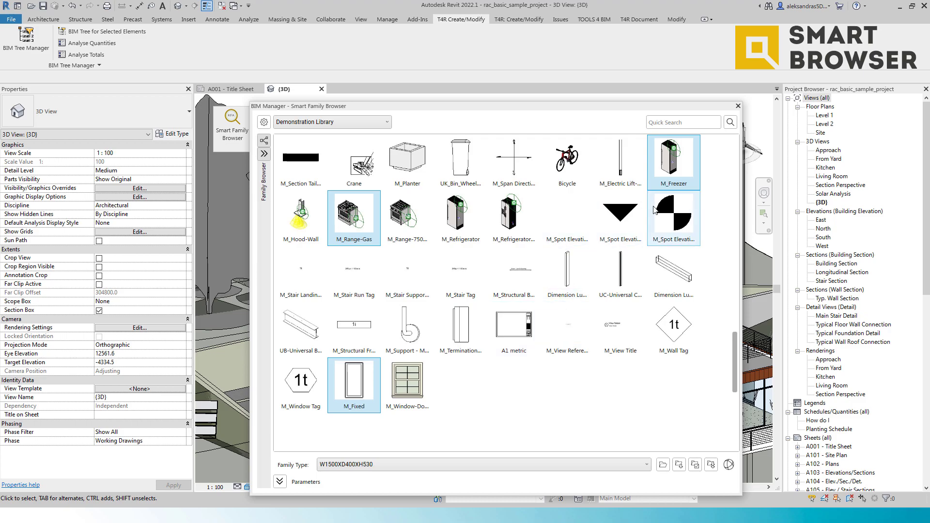
Step: Start Modify Families for the selected families, naming the modification Modification 2022
{"action": "right_click", "coordinate": [661, 181]}
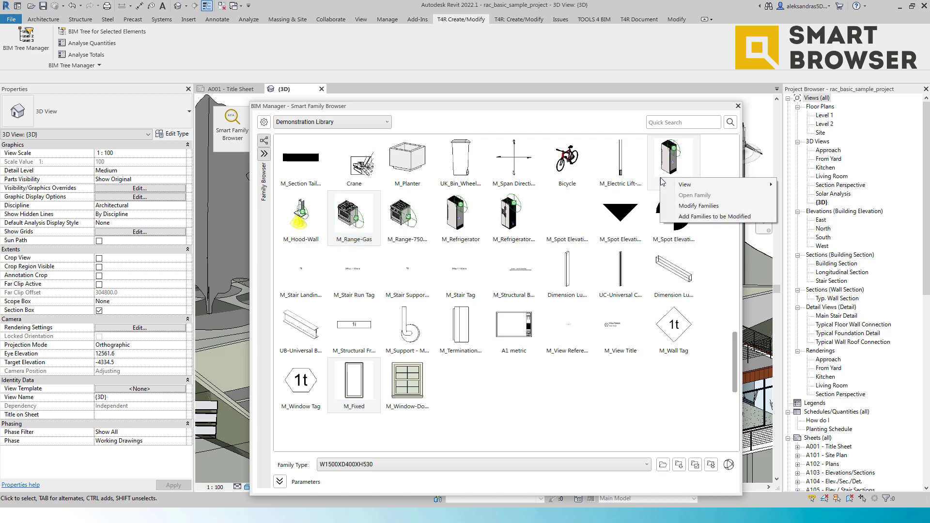
{"action": "left_click", "coordinate": [686, 207]}
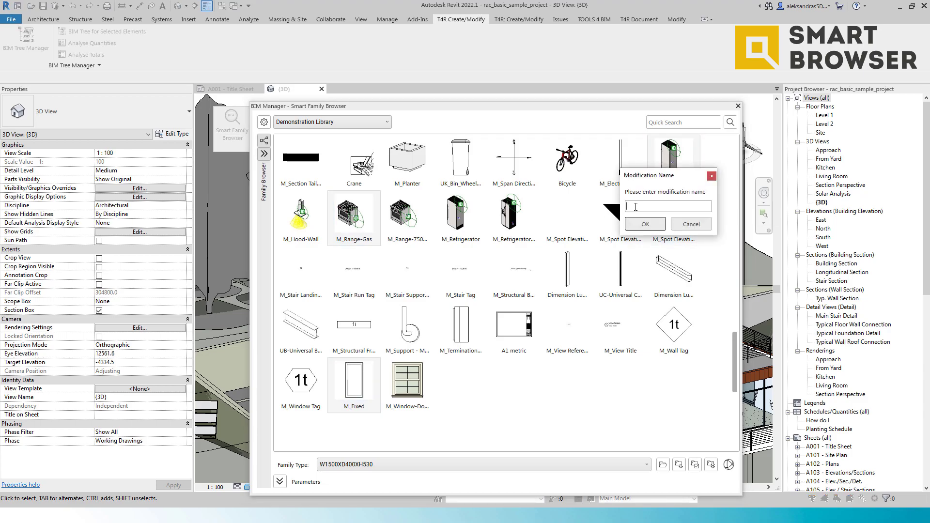
{"action": "type", "text": "Modi"}
{"action": "type", "text": "tion 2022"}
{"action": "left_click", "coordinate": [650, 225]}
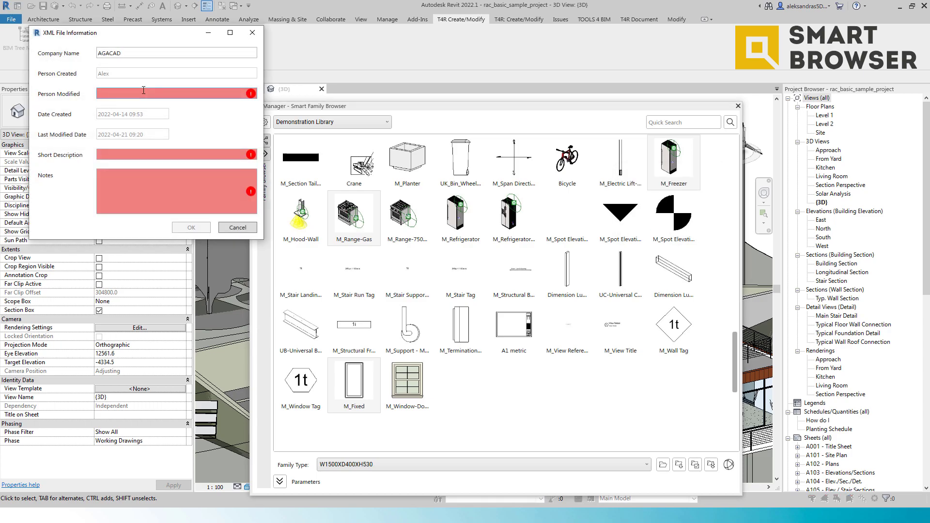
Step: Fill in the XML file information with the modifier's name, a short description and Webinar as notes, and confirm
{"action": "type", "text": "Alex"}
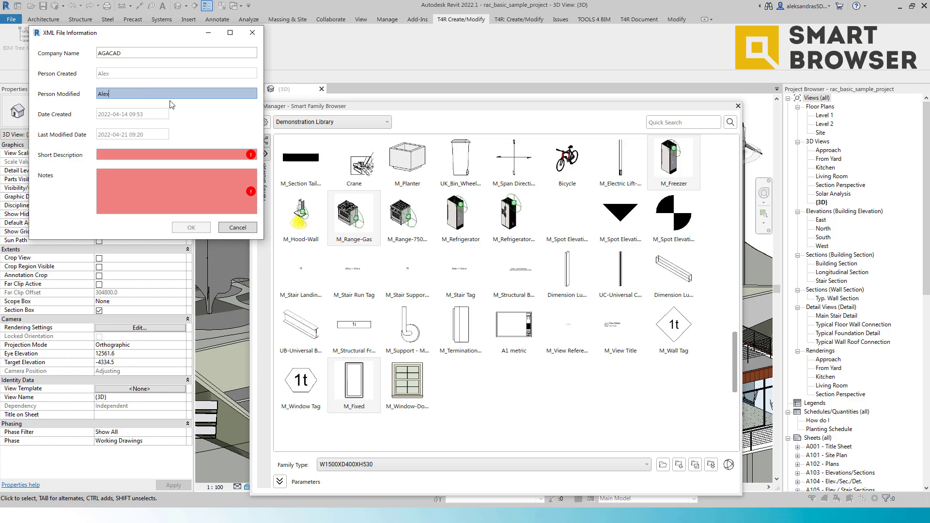
{"action": "left_click", "coordinate": [156, 152]}
{"action": "type", "text": "Alex"}
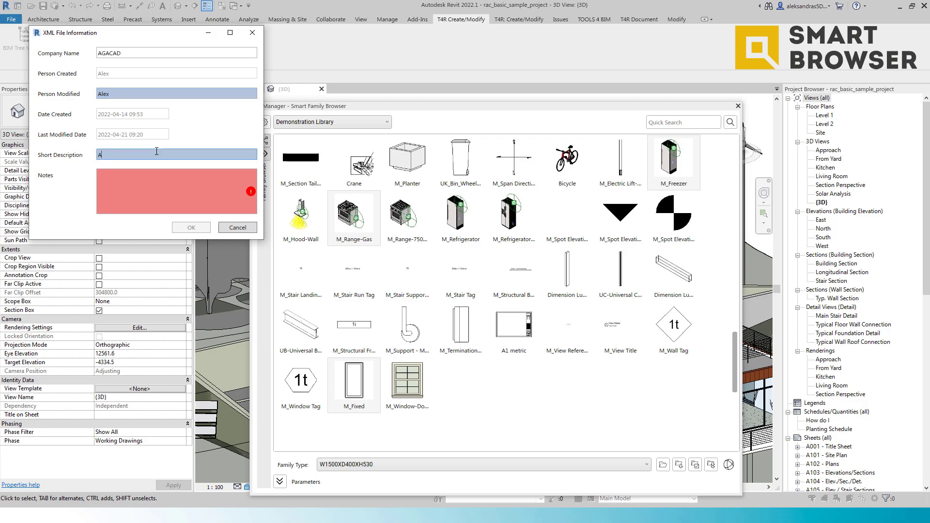
{"action": "left_click", "coordinate": [136, 183]}
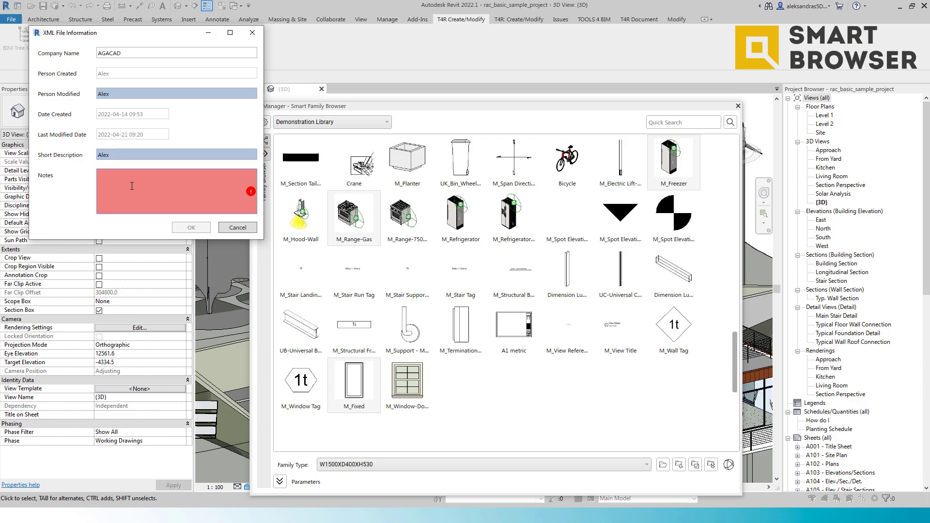
{"action": "type", "text": "A"}
{"action": "key", "text": "BackSpace"}
{"action": "type", "text": "Webinar"}
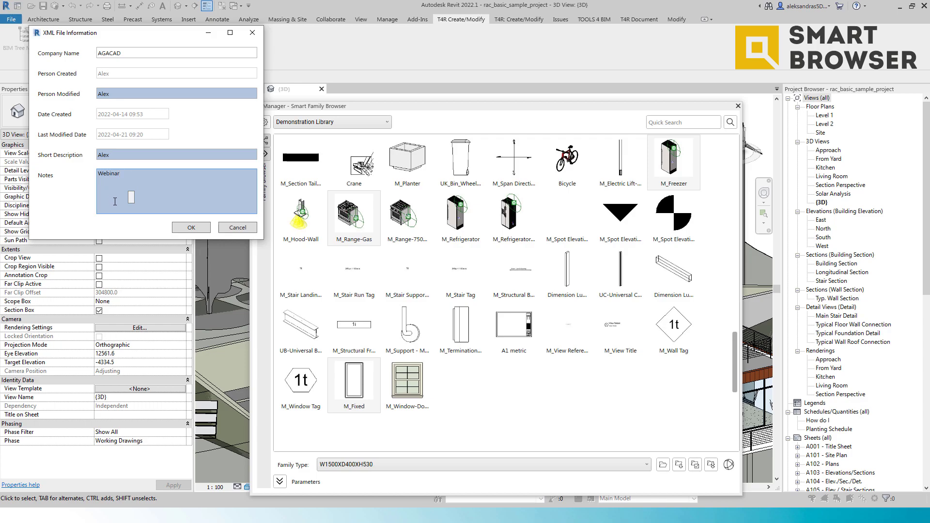
{"action": "left_click", "coordinate": [189, 228]}
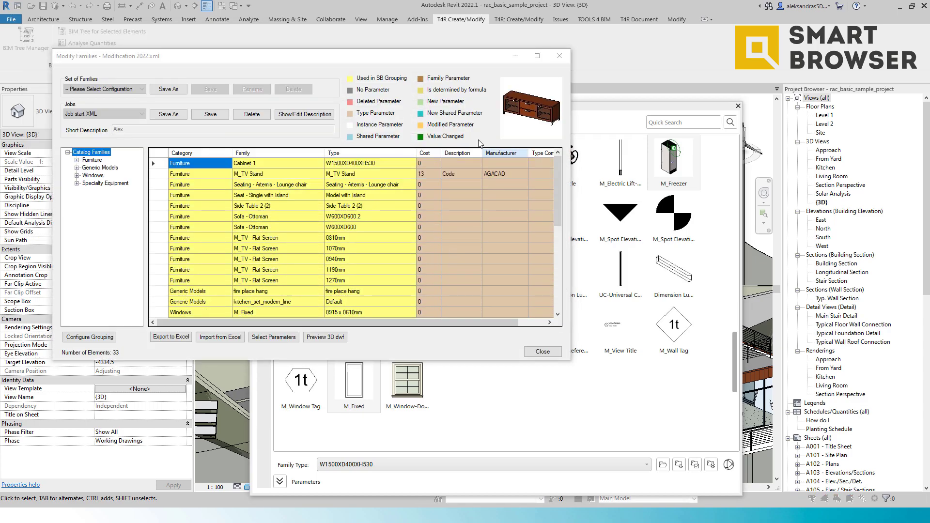
Step: Add the Height and H parameters to the Modify Families table
{"action": "left_click_drag", "start_coordinate": [648, 359], "coordinate": [763, 464]}
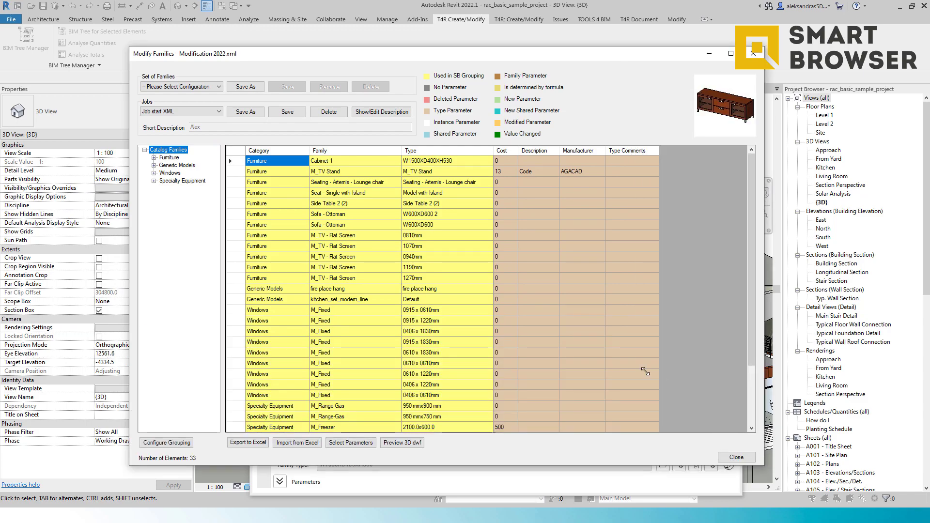
{"action": "scroll", "coordinate": [299, 217], "scroll_direction": "down", "scroll_amount": 3}
{"action": "scroll", "coordinate": [299, 218], "scroll_direction": "up", "scroll_amount": 3}
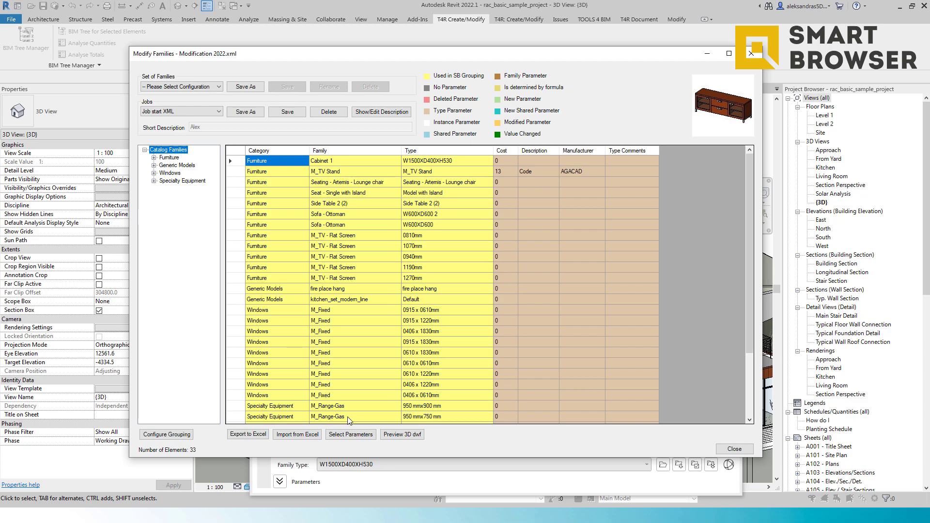
{"action": "left_click", "coordinate": [356, 438]}
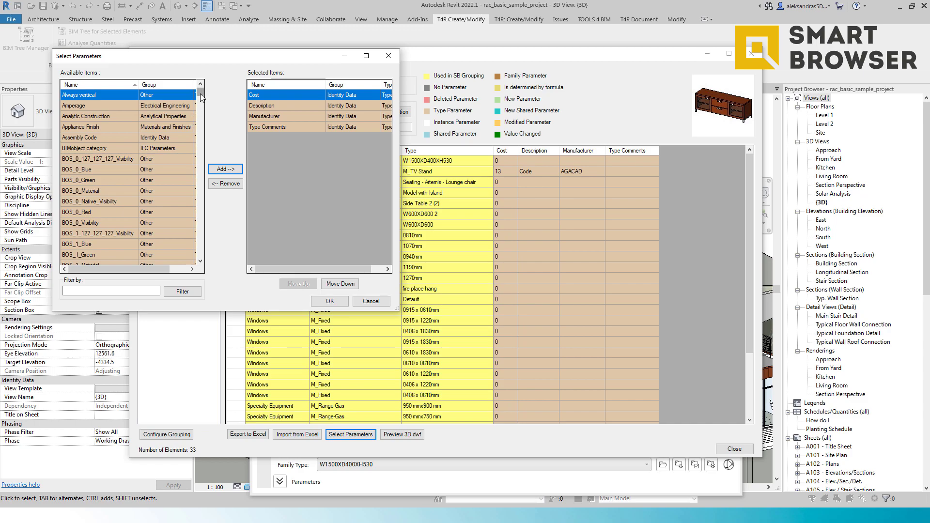
{"action": "scroll", "coordinate": [195, 133], "scroll_direction": "down", "scroll_amount": 20}
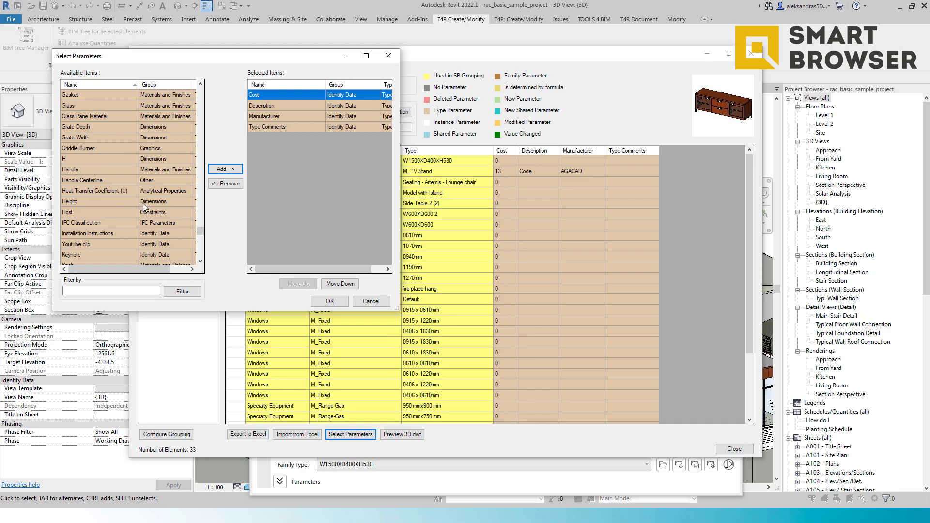
{"action": "double_click", "coordinate": [103, 201]}
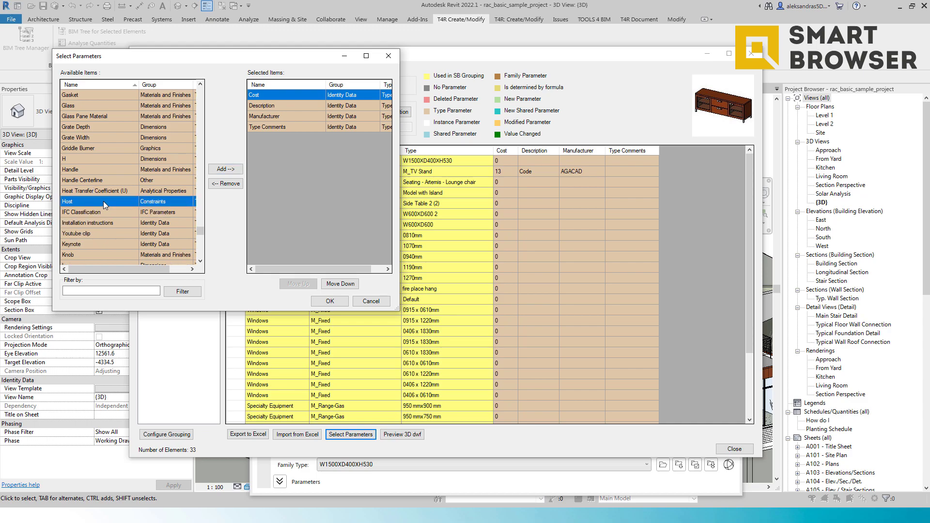
{"action": "double_click", "coordinate": [69, 158]}
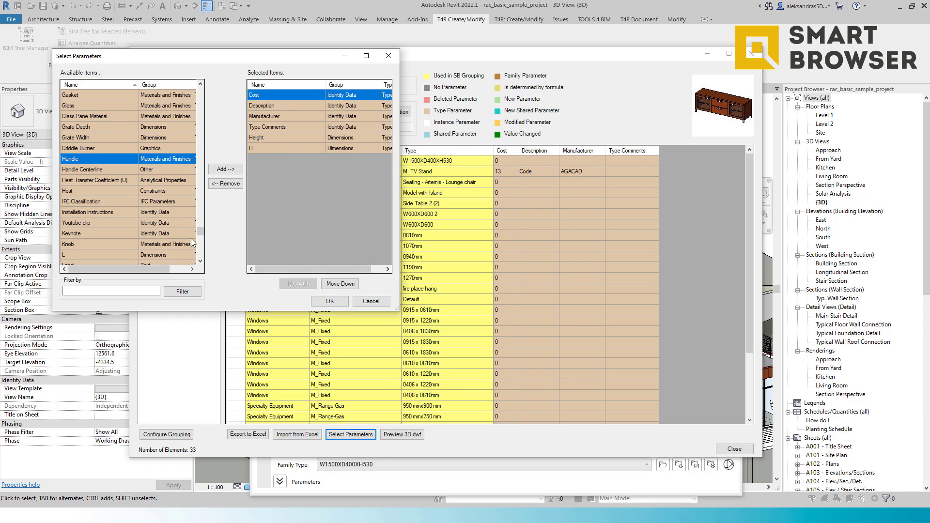
{"action": "left_click", "coordinate": [323, 301]}
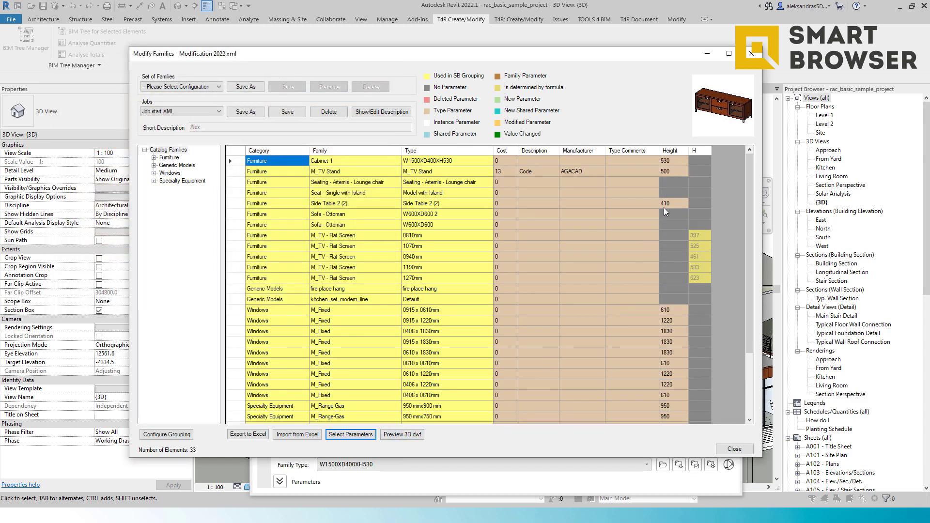
Step: Rename the H parameter of the M_TV - Flat Screen types to Height
{"action": "scroll", "coordinate": [661, 223], "scroll_direction": "down", "scroll_amount": 3}
{"action": "scroll", "coordinate": [663, 323], "scroll_direction": "up", "scroll_amount": 3}
{"action": "mouse_move", "coordinate": [707, 234]}
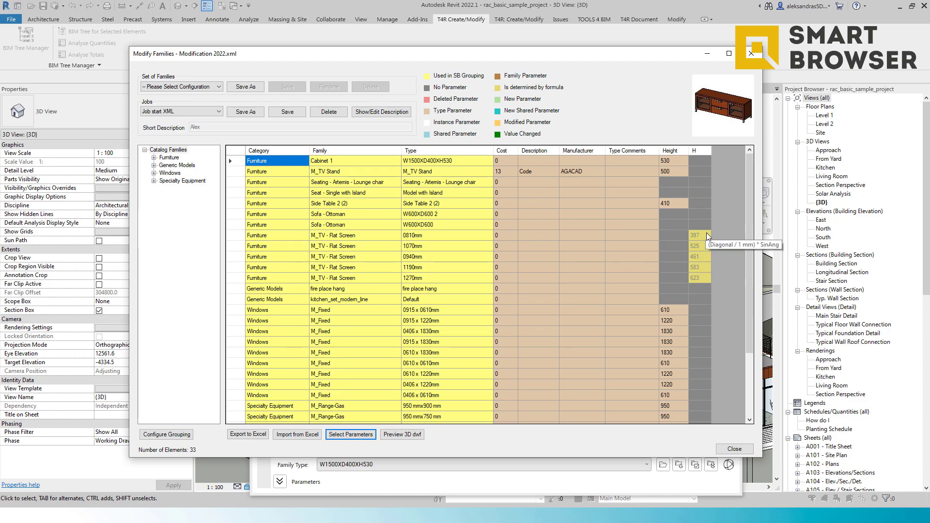
{"action": "left_click_drag", "start_coordinate": [706, 233], "coordinate": [701, 281]}
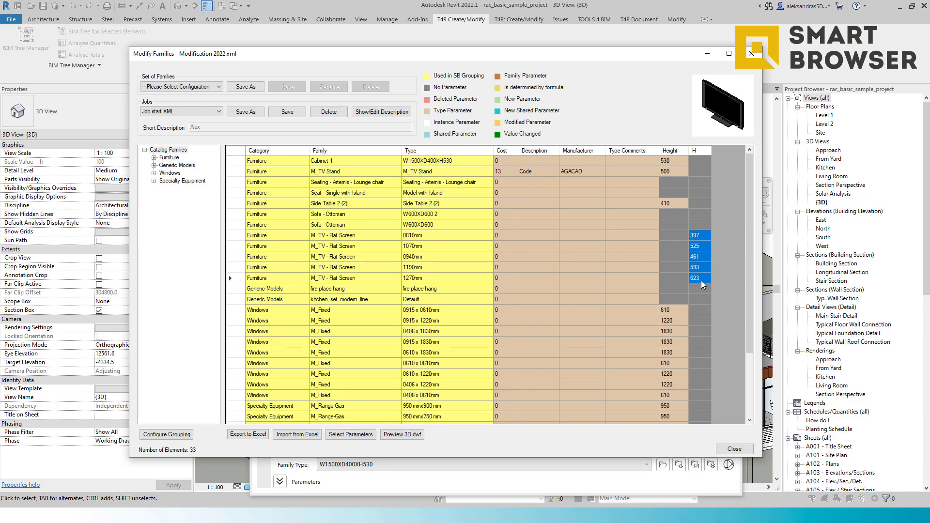
{"action": "right_click", "coordinate": [701, 270]}
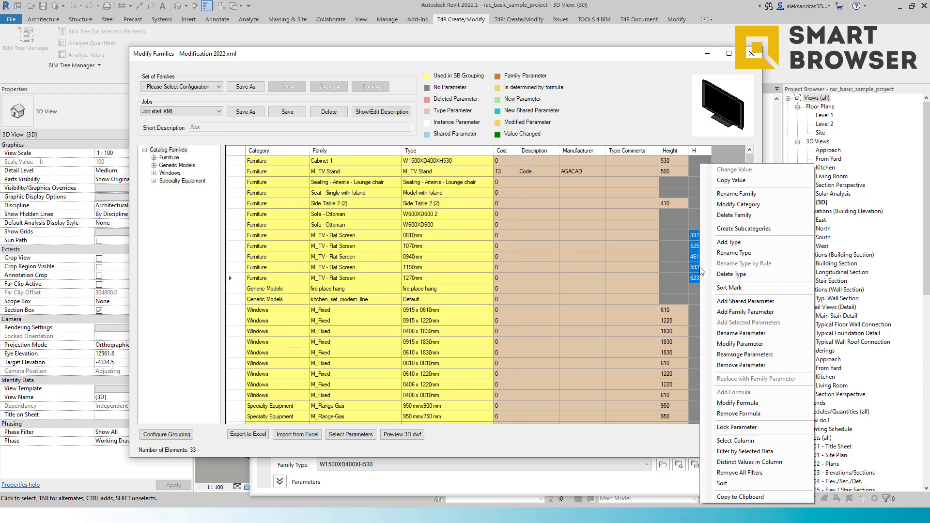
{"action": "left_click", "coordinate": [741, 333]}
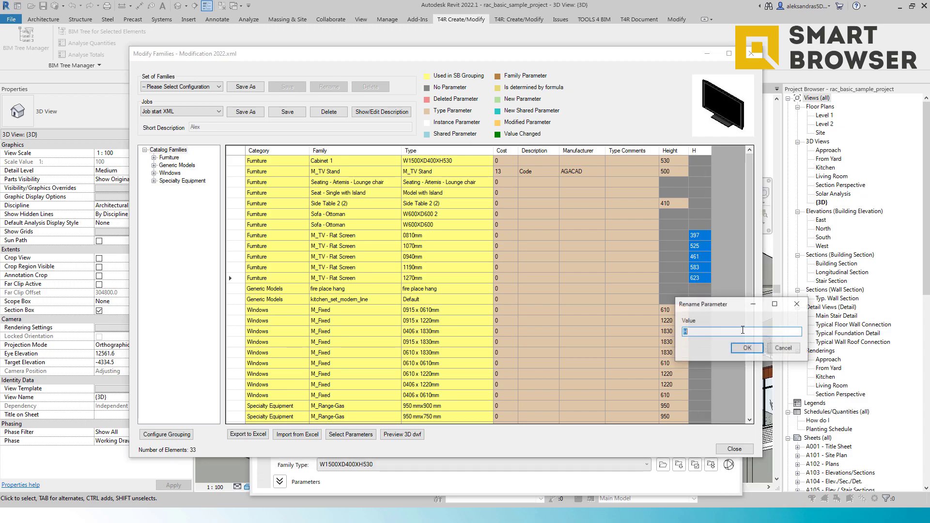
{"action": "left_click", "coordinate": [725, 331]}
{"action": "type", "text": "eight"}
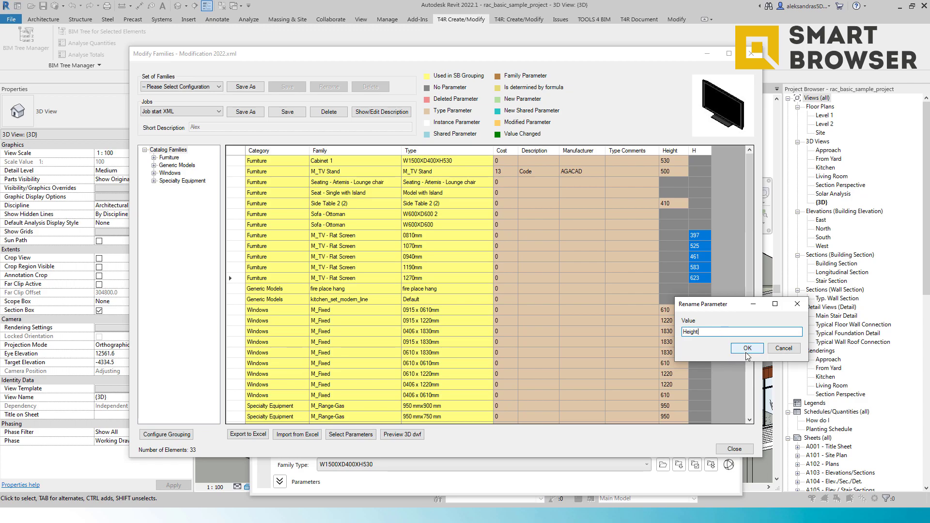
{"action": "left_click", "coordinate": [747, 353]}
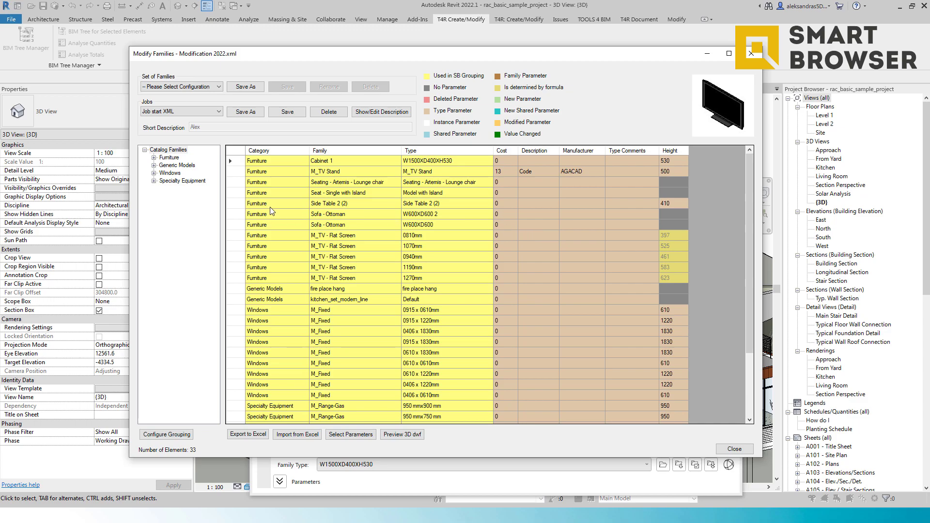
{"action": "left_click", "coordinate": [504, 182]}
{"action": "right_click", "coordinate": [454, 183]}
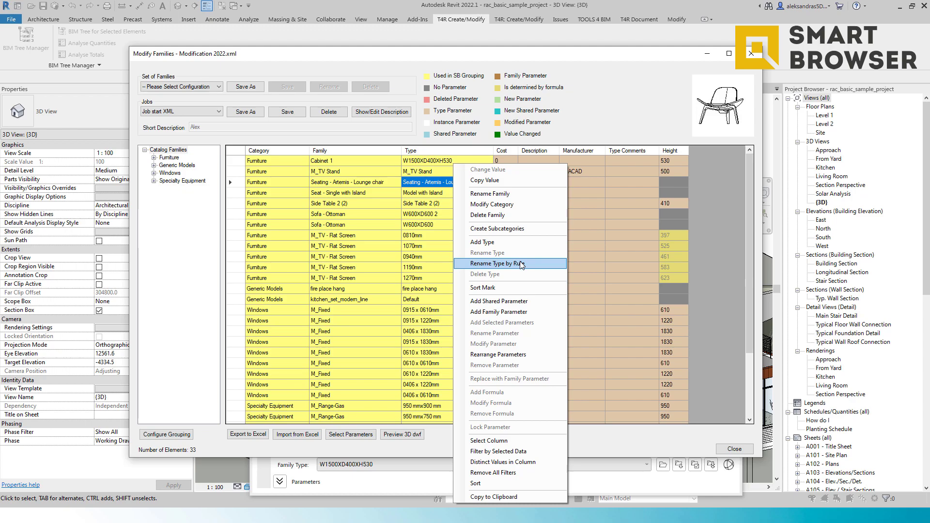
{"action": "left_click", "coordinate": [522, 356]}
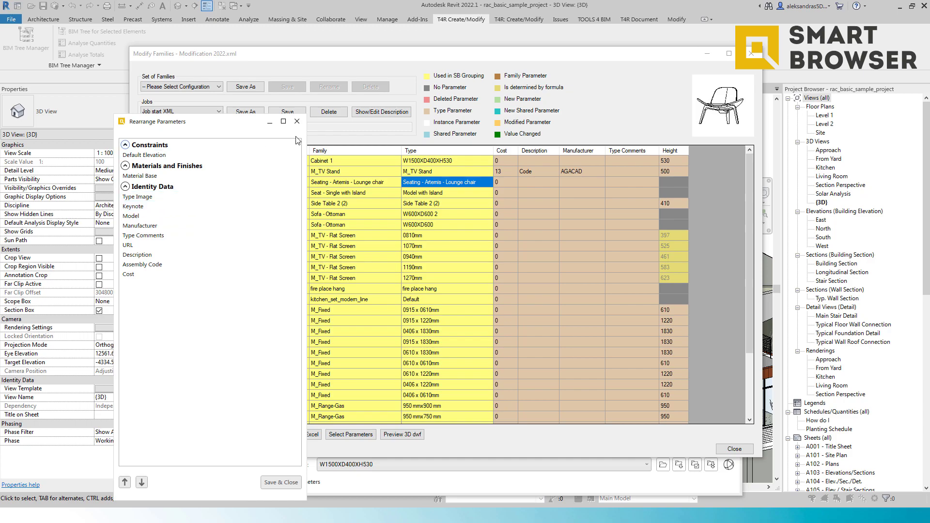
{"action": "left_click", "coordinate": [298, 122]}
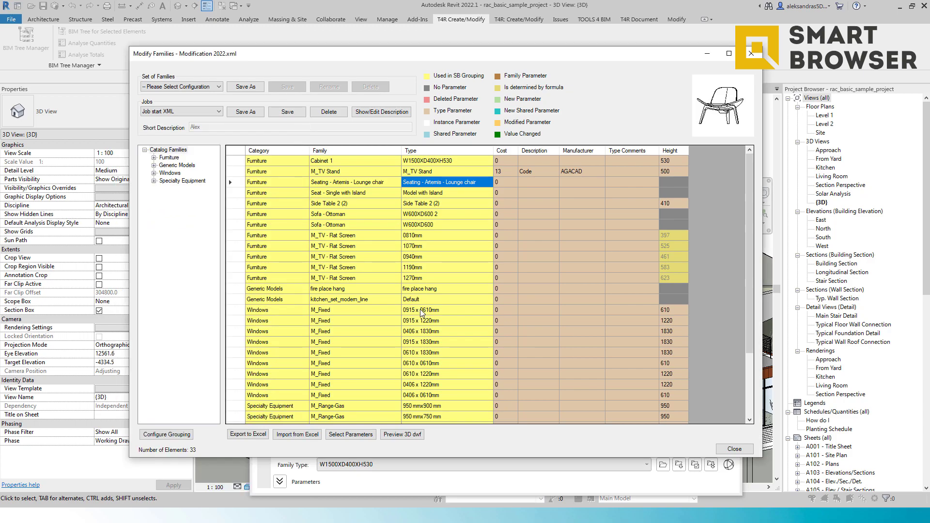
Step: Open Rearrange Parameters for the M_Fixed window and reorder its Dimensions parameters
{"action": "left_click", "coordinate": [481, 333]}
{"action": "right_click", "coordinate": [482, 333]}
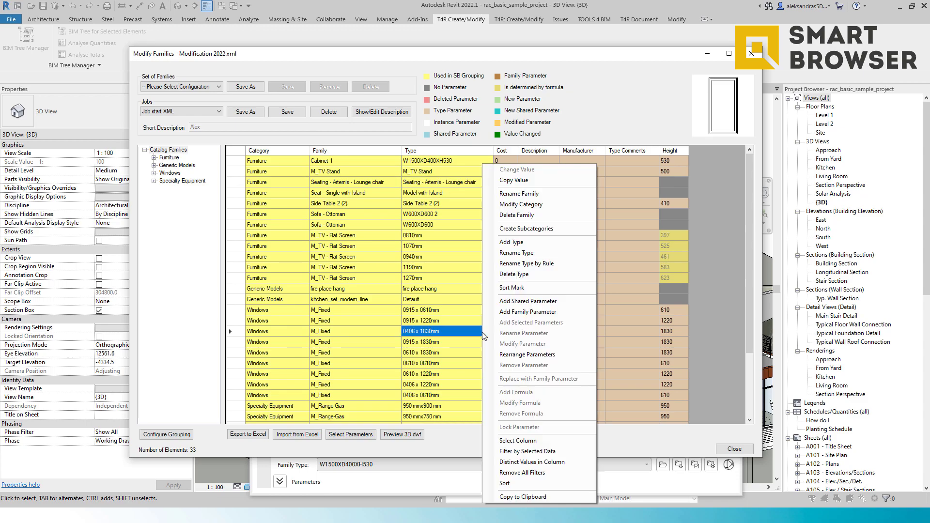
{"action": "left_click", "coordinate": [524, 355]}
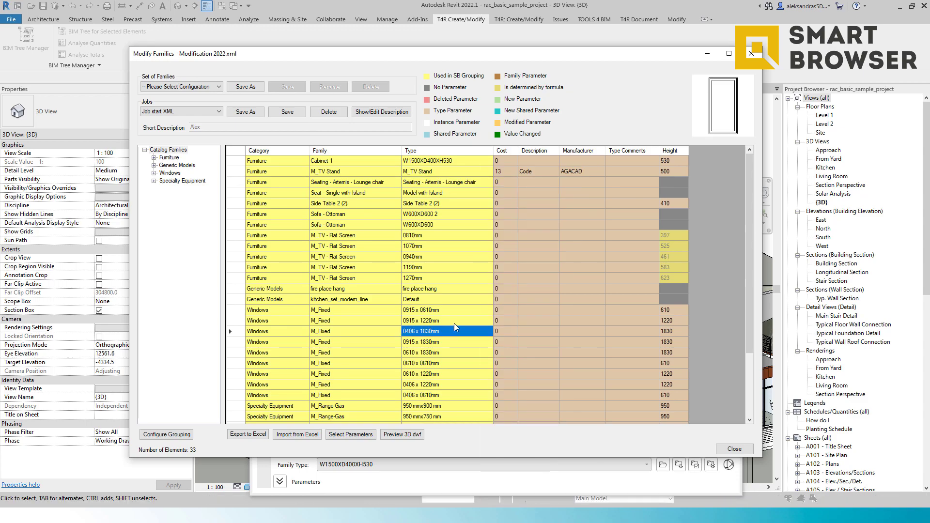
{"action": "left_click_drag", "start_coordinate": [136, 22], "coordinate": [286, 57]}
{"action": "scroll", "coordinate": [305, 180], "scroll_direction": "down", "scroll_amount": 1}
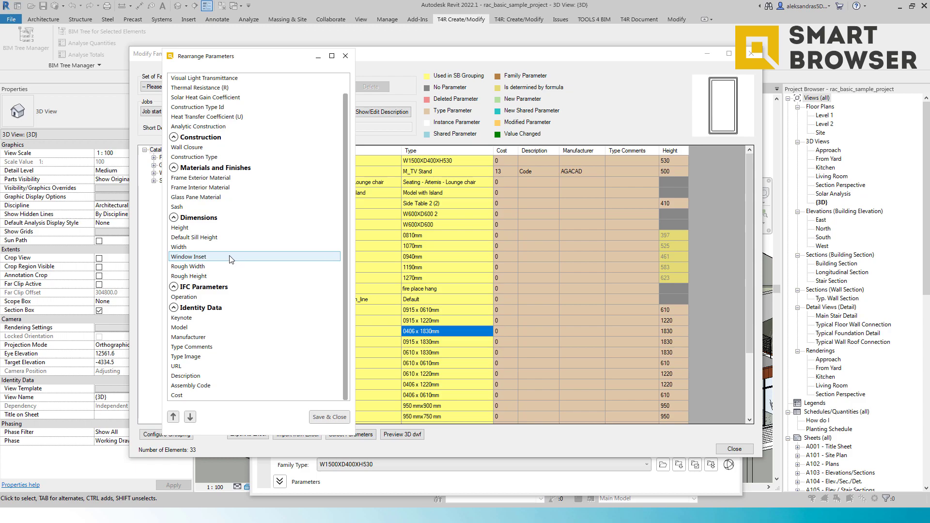
{"action": "mouse_move", "coordinate": [206, 248]}
{"action": "left_mouse_down"}
{"action": "mouse_move", "coordinate": [196, 240]}
{"action": "mouse_move", "coordinate": [199, 280]}
{"action": "mouse_move", "coordinate": [201, 260]}
{"action": "left_mouse_up"}
Step: Move Analytic Construction and Construction Type Id to the top of Analytical Properties and save the arrangement
{"action": "scroll", "coordinate": [230, 206], "scroll_direction": "up", "scroll_amount": 1}
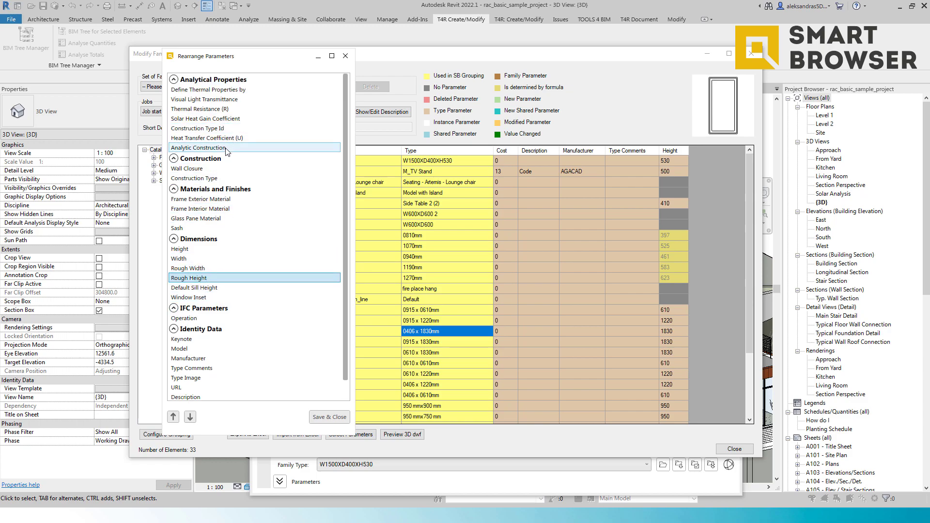
{"action": "left_click_drag", "start_coordinate": [226, 147], "coordinate": [219, 94]}
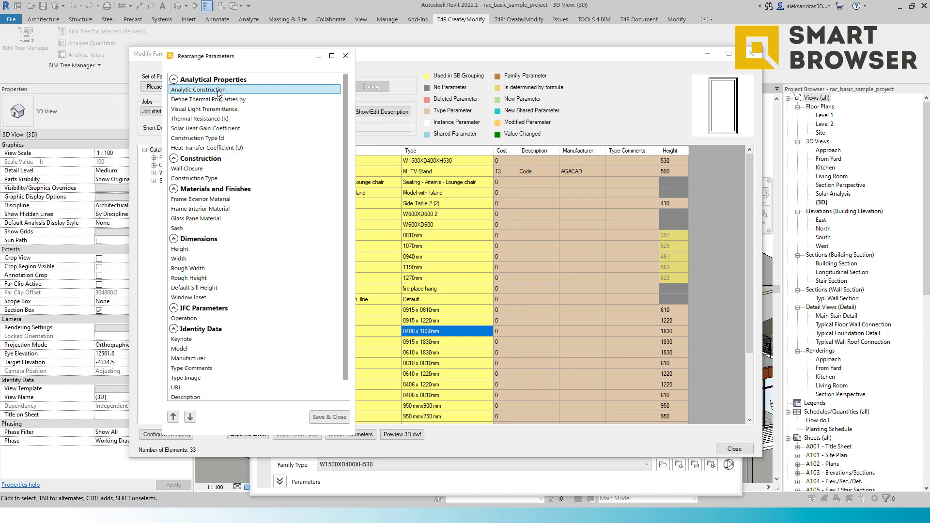
{"action": "left_click", "coordinate": [196, 138]}
{"action": "left_click_drag", "start_coordinate": [196, 138], "coordinate": [192, 99]}
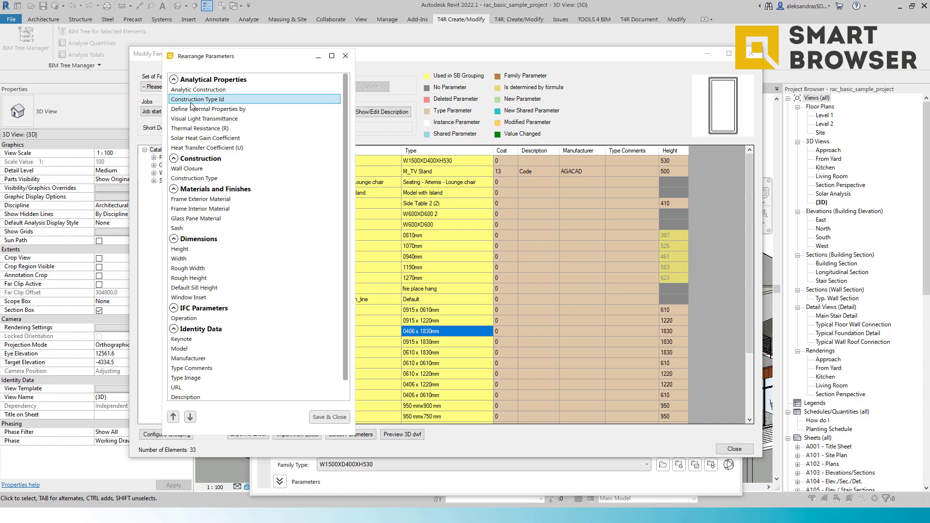
{"action": "mouse_move", "coordinate": [190, 147]}
{"action": "left_mouse_down"}
{"action": "mouse_move", "coordinate": [196, 127]}
{"action": "mouse_move", "coordinate": [195, 149]}
{"action": "mouse_move", "coordinate": [197, 139]}
{"action": "left_mouse_up"}
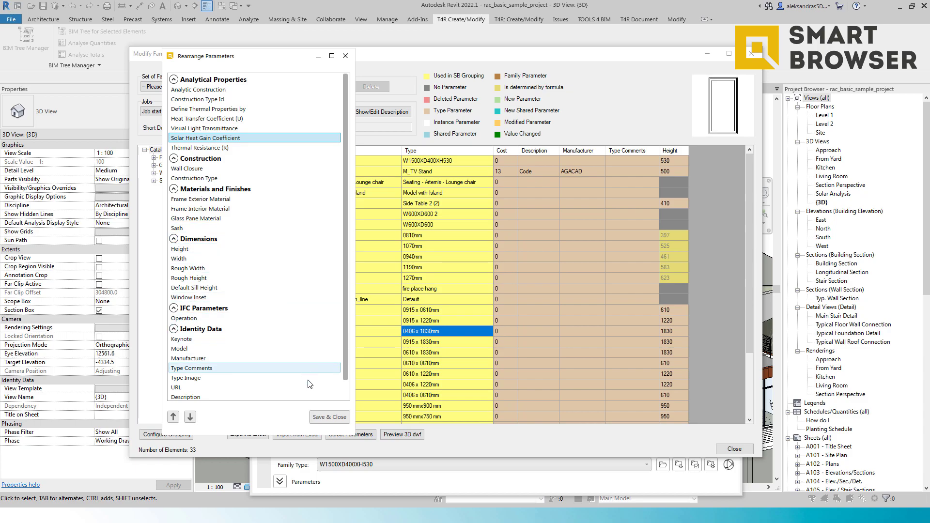
{"action": "left_click", "coordinate": [328, 417]}
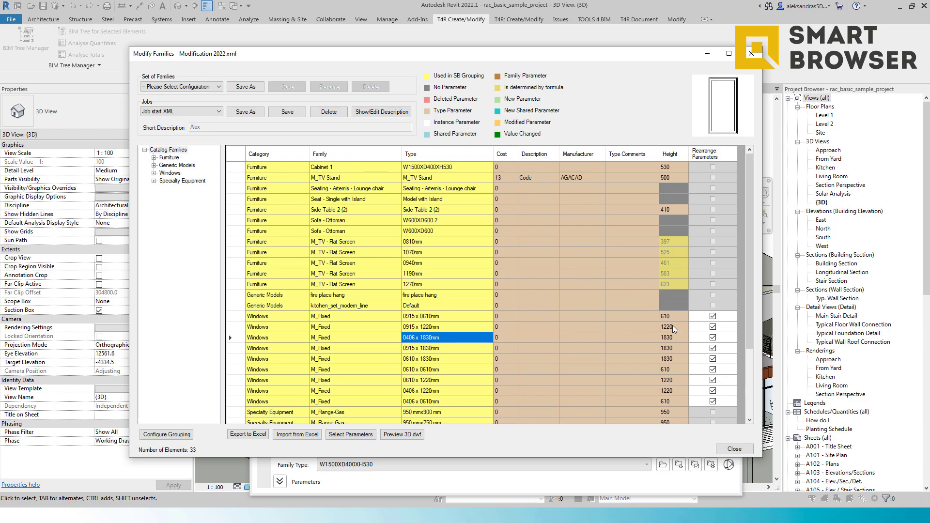
{"action": "left_click", "coordinate": [713, 316]}
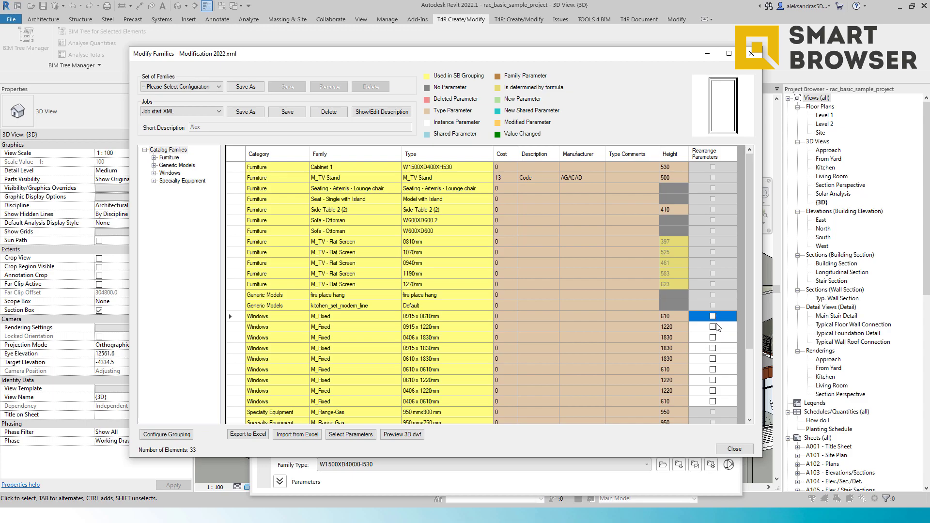
{"action": "left_click", "coordinate": [712, 316]}
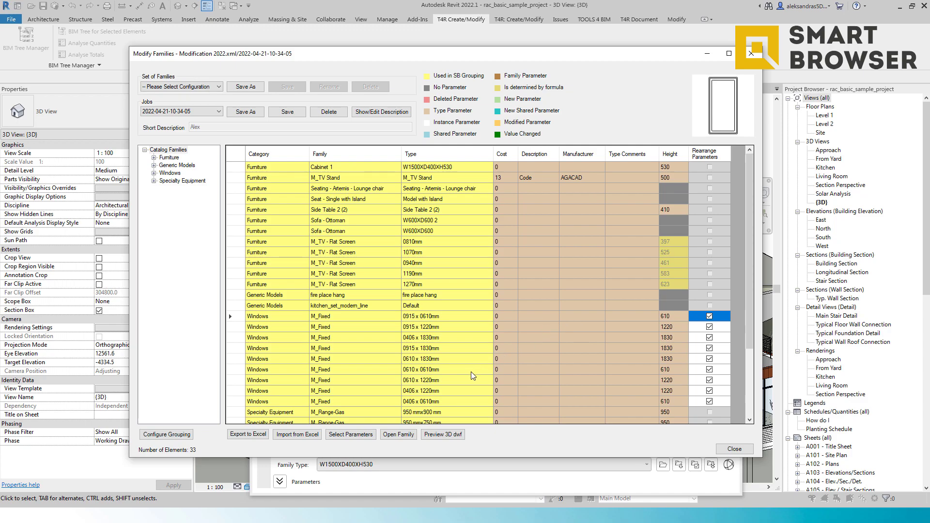
Step: Filter the available parameters by "new par" and add New Parameter to the table
{"action": "left_click", "coordinate": [350, 434]}
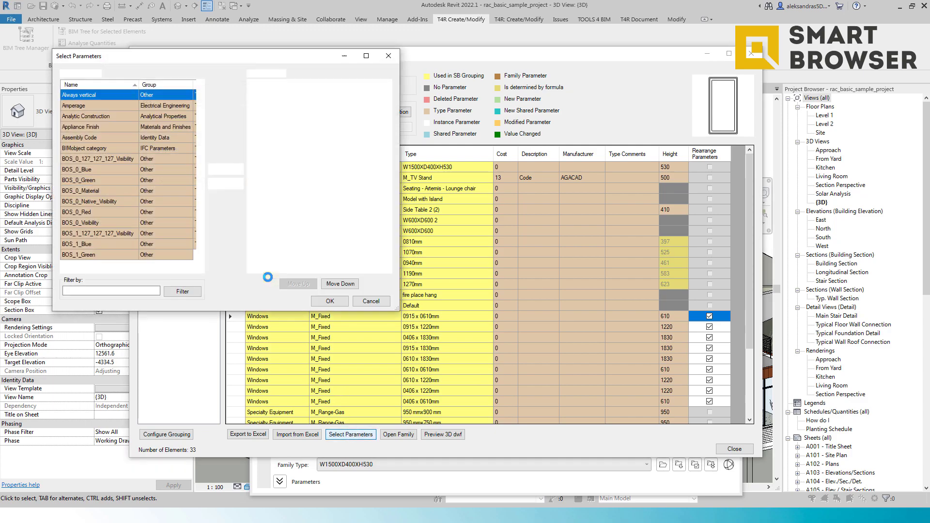
{"action": "left_click", "coordinate": [127, 291]}
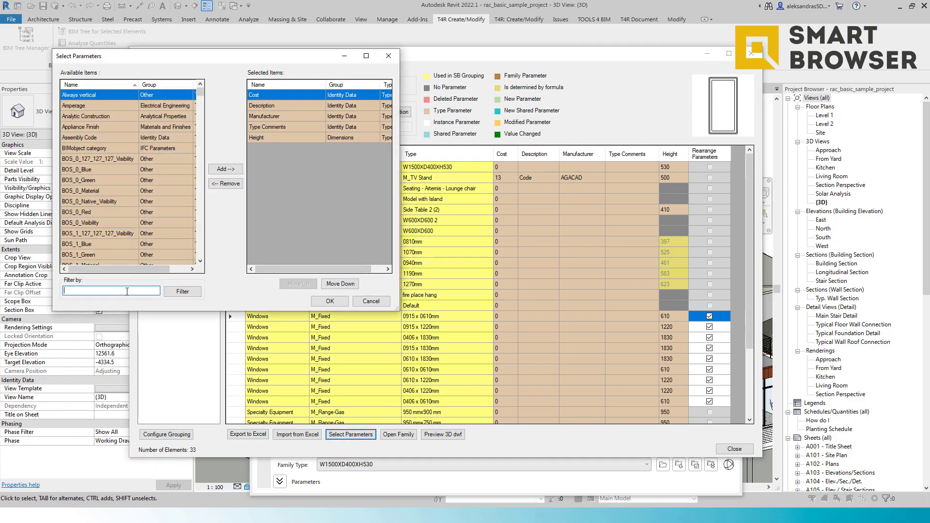
{"action": "type", "text": "new par"}
{"action": "left_click", "coordinate": [187, 291]}
{"action": "double_click", "coordinate": [100, 95]}
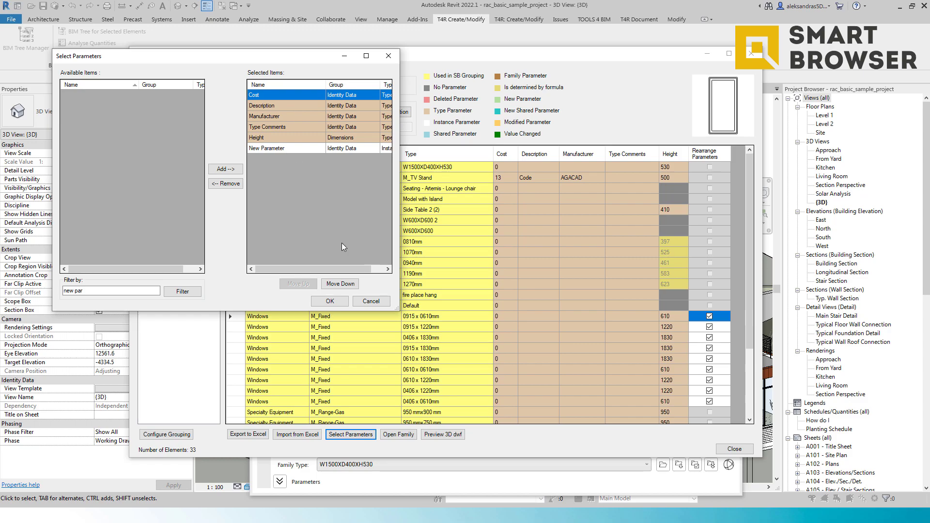
{"action": "left_click", "coordinate": [330, 301]}
Step: Add New Parameter to the Cabinet 1 through M_Fixed families using Add Selected Parameters
{"action": "left_click_drag", "start_coordinate": [633, 420], "coordinate": [681, 425]}
{"action": "scroll", "coordinate": [659, 364], "scroll_direction": "down", "scroll_amount": 3}
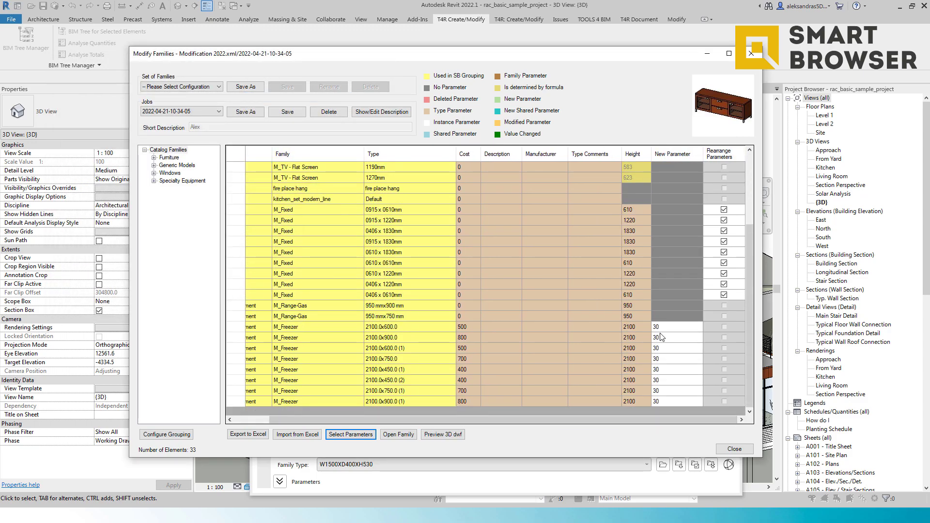
{"action": "mouse_move", "coordinate": [499, 424]}
{"action": "left_mouse_down"}
{"action": "mouse_move", "coordinate": [465, 424]}
{"action": "mouse_move", "coordinate": [499, 424]}
{"action": "left_mouse_up"}
{"action": "left_click_drag", "start_coordinate": [687, 316], "coordinate": [676, 156]}
{"action": "right_click", "coordinate": [672, 209]}
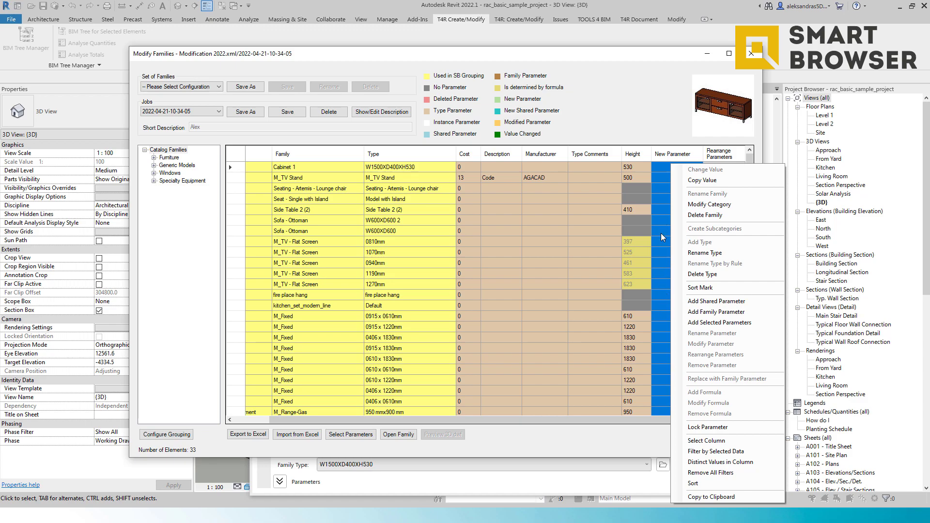
{"action": "left_click", "coordinate": [714, 324]}
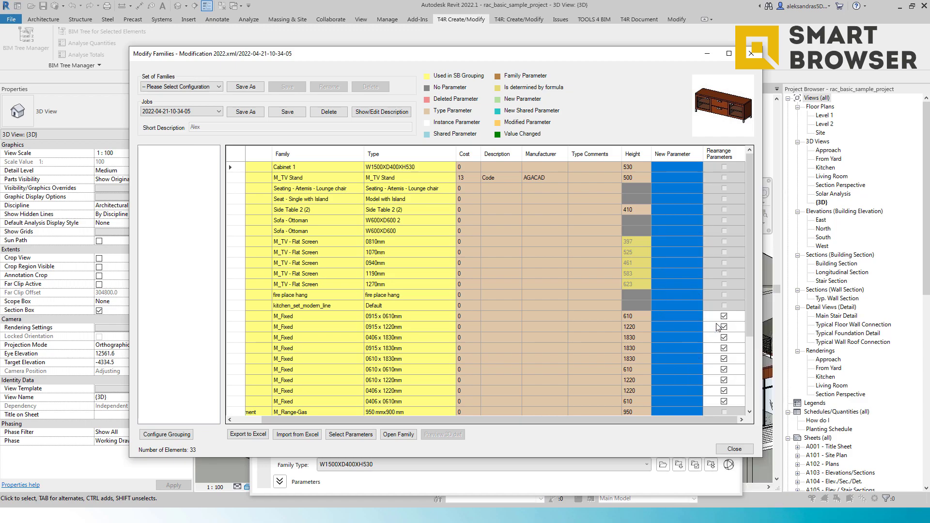
Step: Add a Yes/No family parameter named YES under Identity Data to all the selected families in the table
{"action": "left_click", "coordinate": [675, 337]}
{"action": "scroll", "coordinate": [673, 344], "scroll_direction": "down", "scroll_amount": 4}
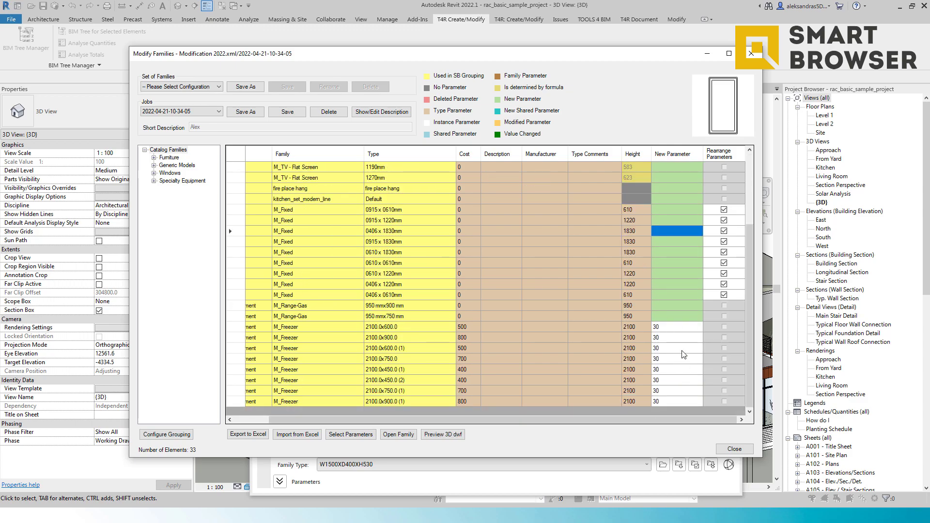
{"action": "scroll", "coordinate": [679, 290], "scroll_direction": "up", "scroll_amount": 3}
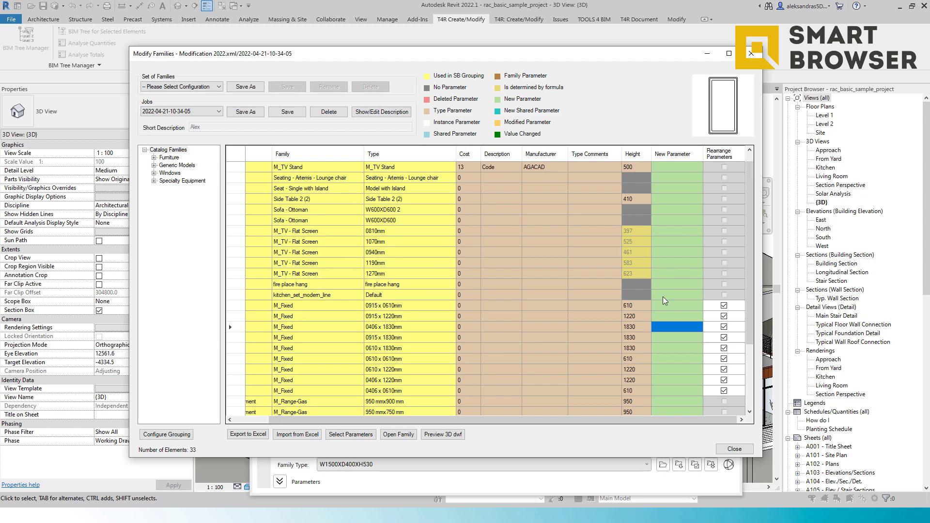
{"action": "left_click_drag", "start_coordinate": [685, 165], "coordinate": [675, 429]}
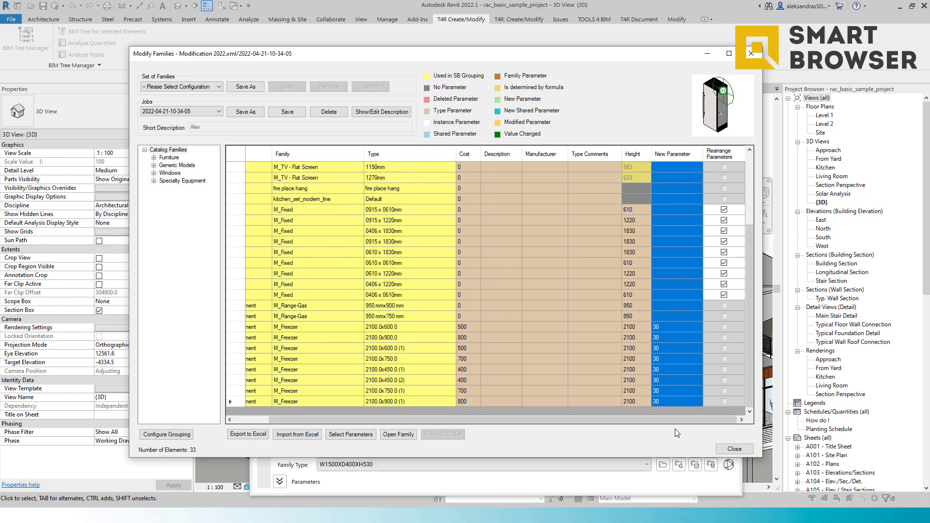
{"action": "right_click", "coordinate": [670, 373]}
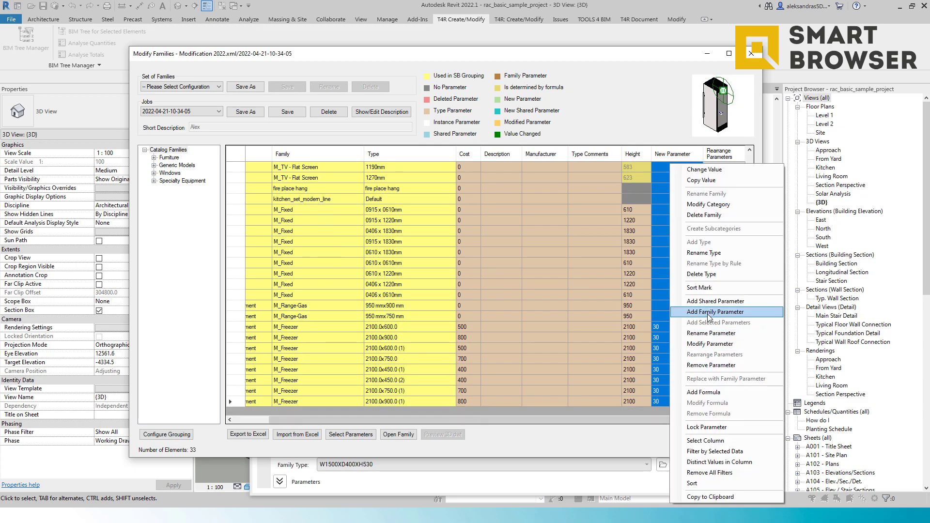
{"action": "left_click", "coordinate": [708, 313]}
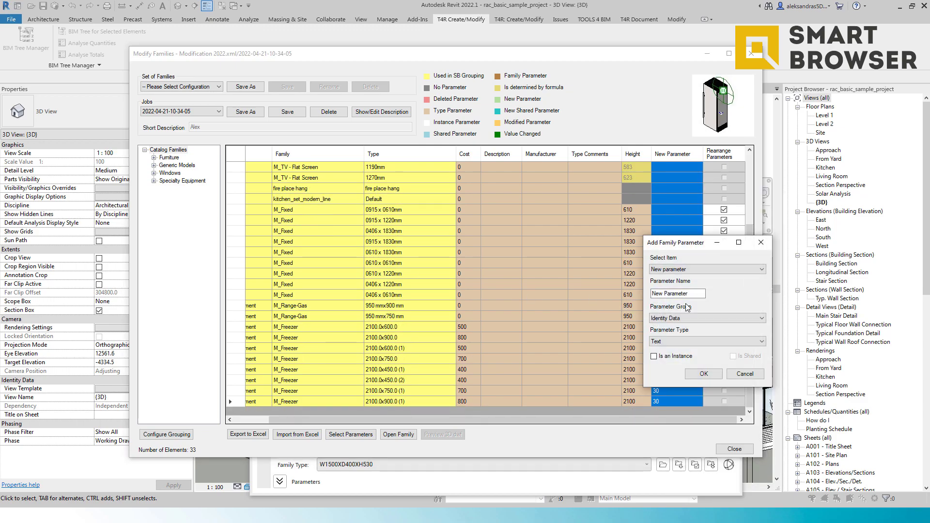
{"action": "left_click_drag", "start_coordinate": [684, 296], "coordinate": [618, 294]}
{"action": "type", "text": "YES"}
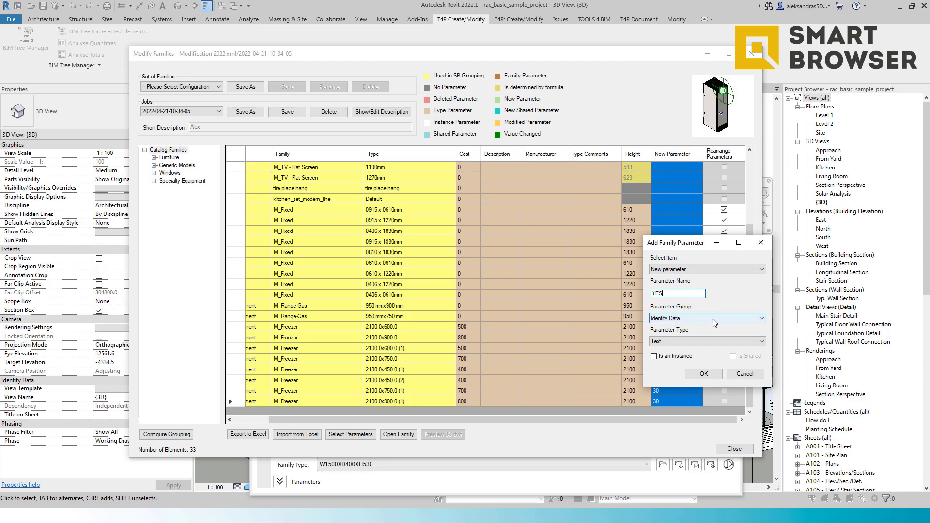
{"action": "left_click", "coordinate": [707, 345]}
{"action": "scroll", "coordinate": [693, 249], "scroll_direction": "up", "scroll_amount": 10}
{"action": "scroll", "coordinate": [691, 249], "scroll_direction": "up", "scroll_amount": 15}
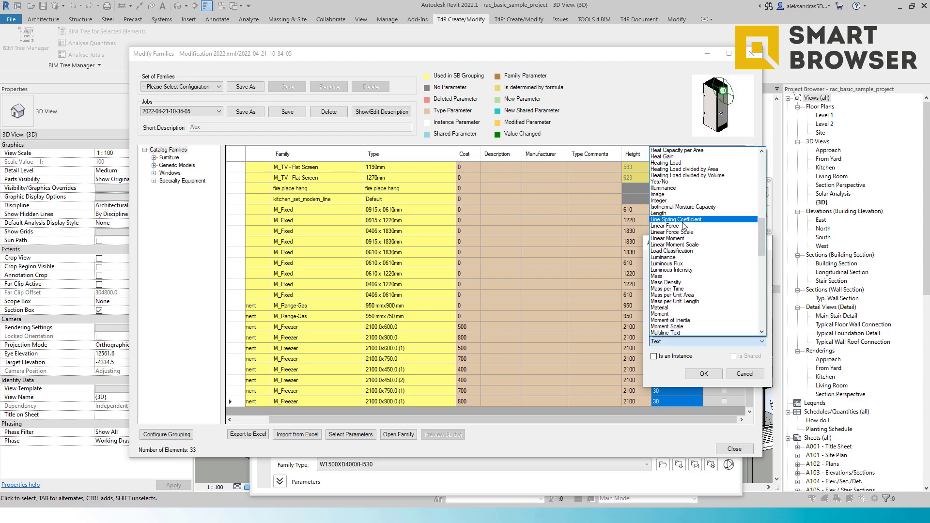
{"action": "left_click", "coordinate": [678, 182]}
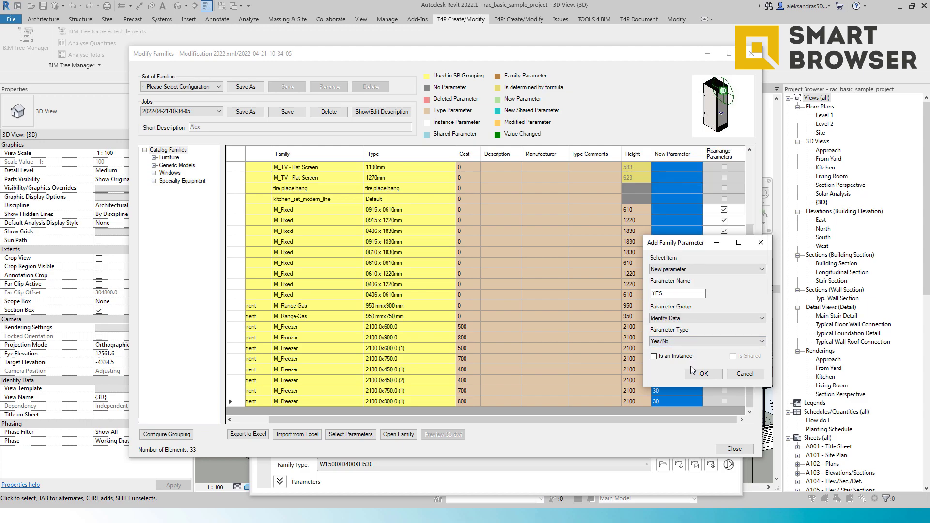
{"action": "left_click", "coordinate": [711, 373]}
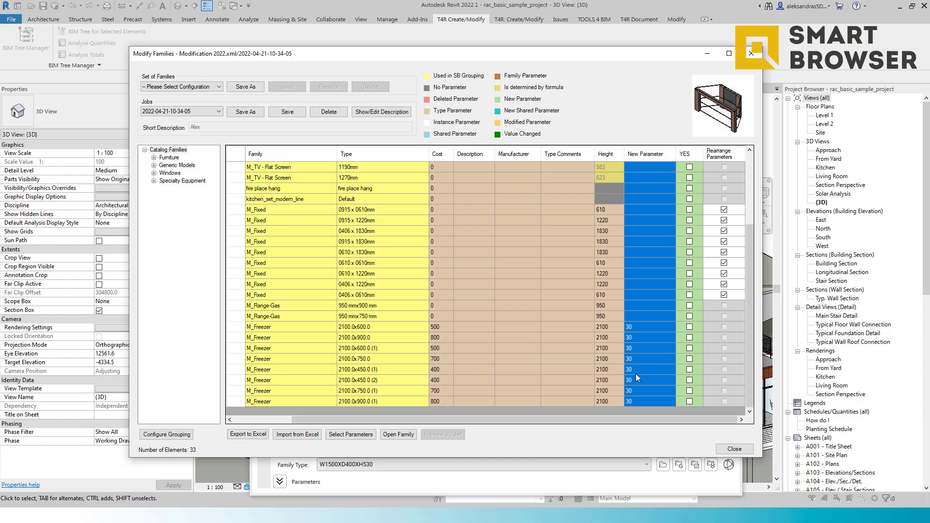
{"action": "left_click", "coordinate": [536, 369]}
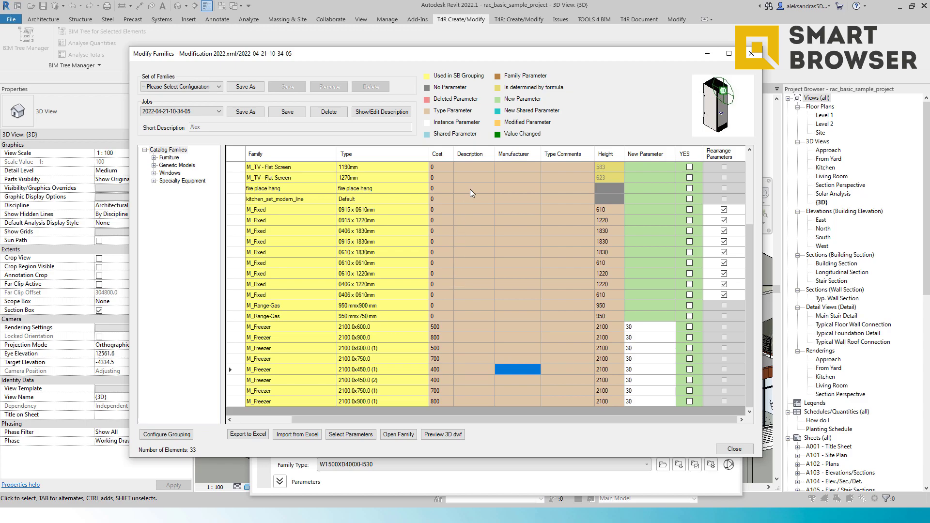
{"action": "left_click_drag", "start_coordinate": [444, 167], "coordinate": [441, 208]}
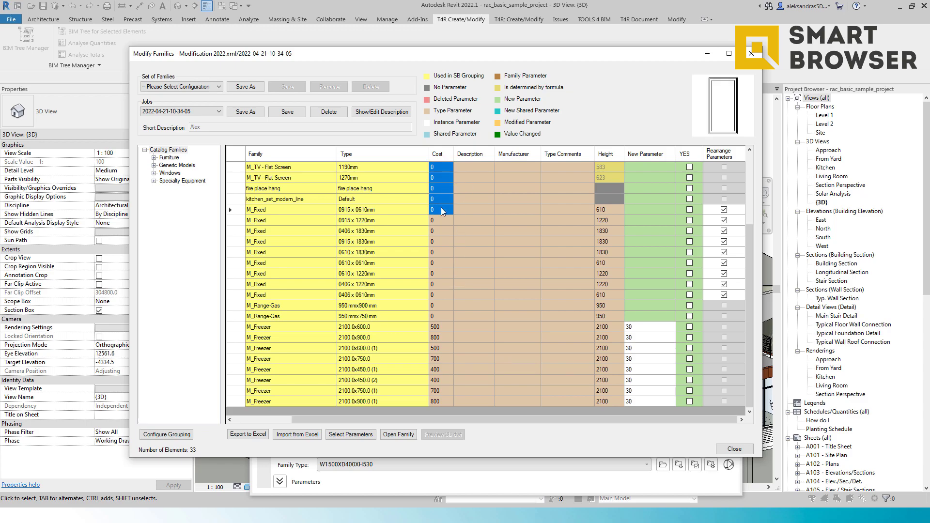
{"action": "right_click", "coordinate": [441, 208]}
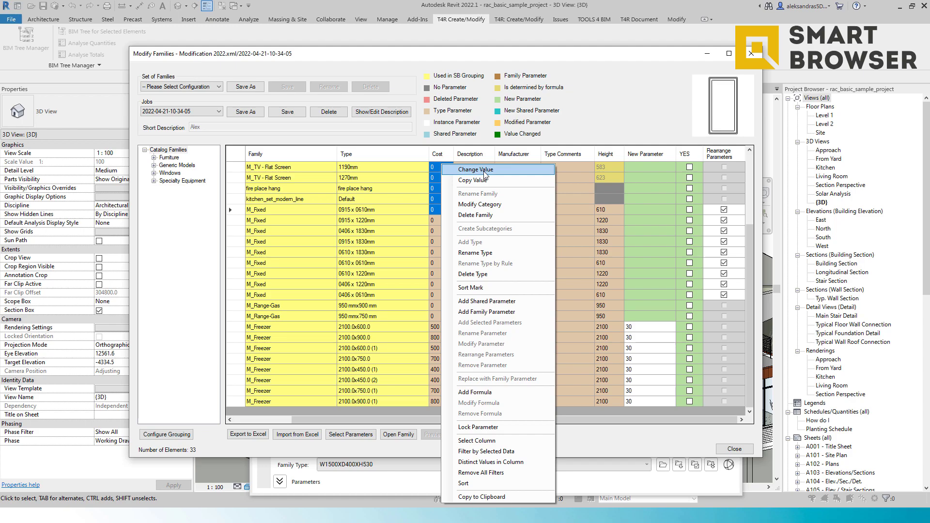
{"action": "left_click", "coordinate": [569, 230]}
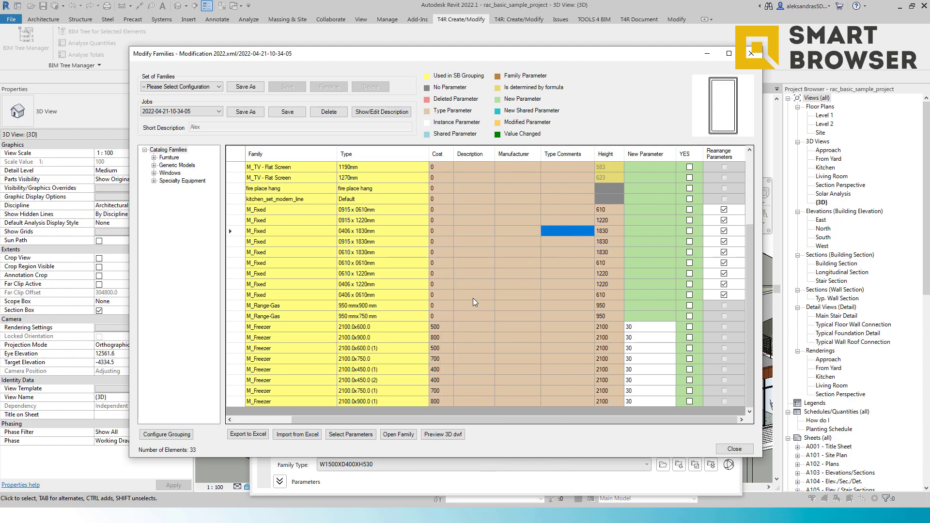
Step: Export the family table to an Excel file named SB Export
{"action": "left_click", "coordinate": [261, 436]}
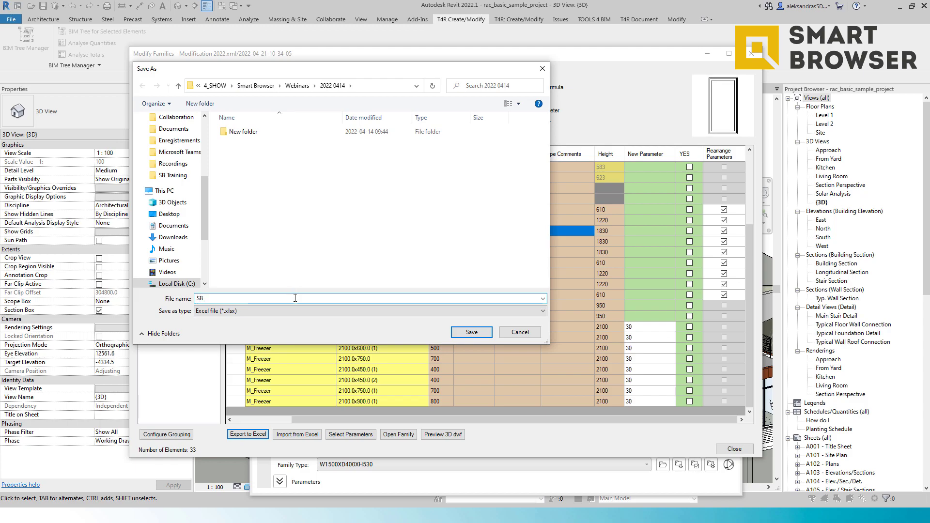
{"action": "type", "text": "Export"}
{"action": "left_click", "coordinate": [482, 331]}
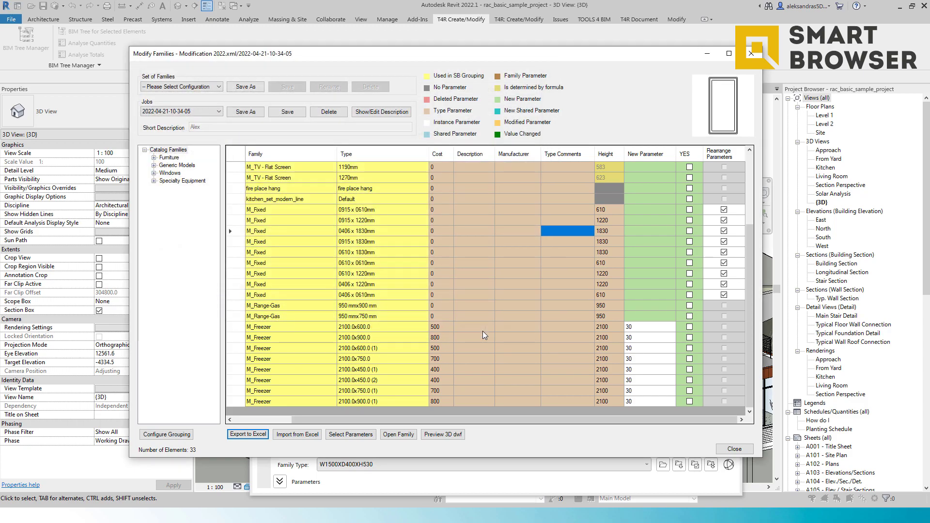
Step: Switch to File Explorer and open the exported SB Export workbook in Excel
{"action": "key", "text": "super+Tab"}
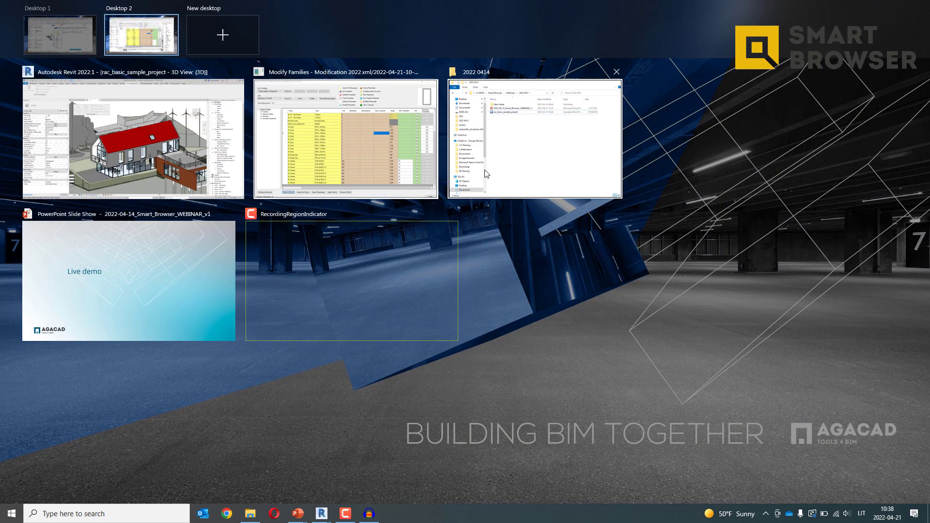
{"action": "left_click", "coordinate": [504, 168]}
{"action": "double_click", "coordinate": [393, 222]}
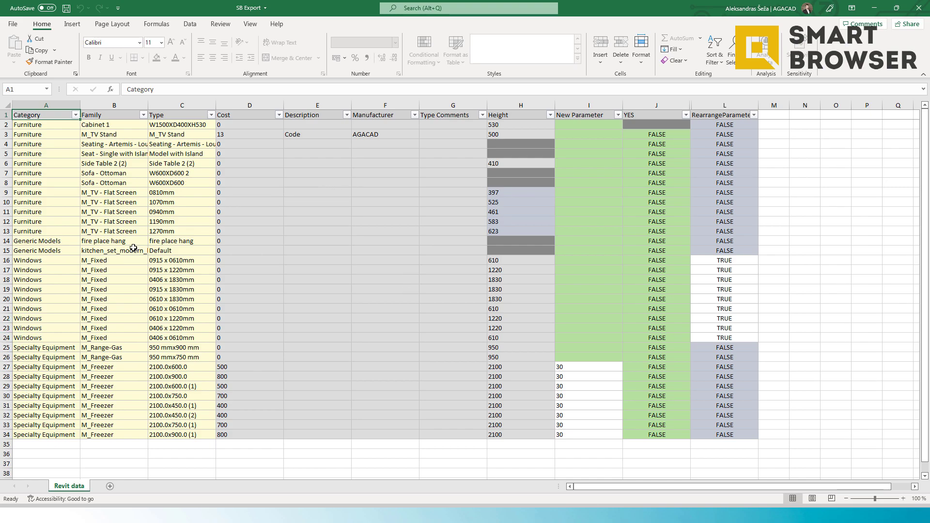
Step: Try to edit the Type cell of the 1190mm M_TV - Flat Screen row
{"action": "left_click", "coordinate": [176, 223]}
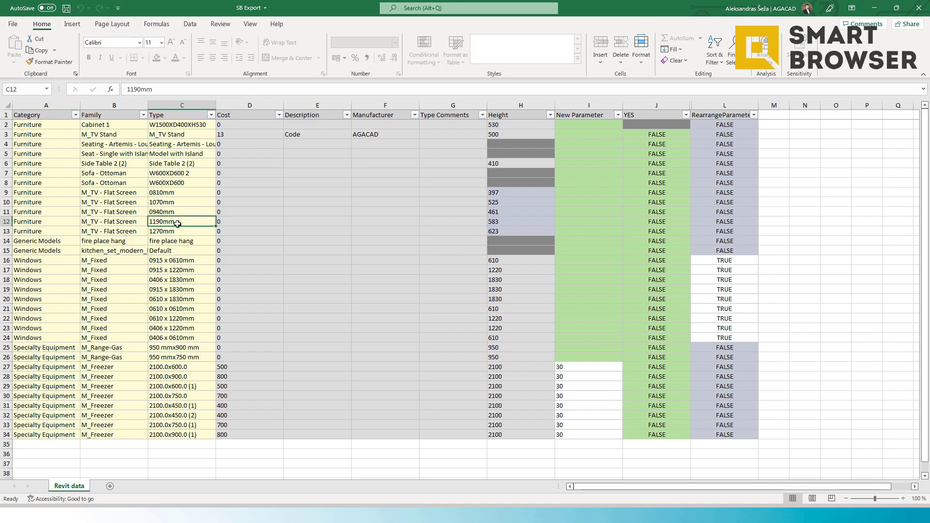
{"action": "double_click", "coordinate": [179, 225]}
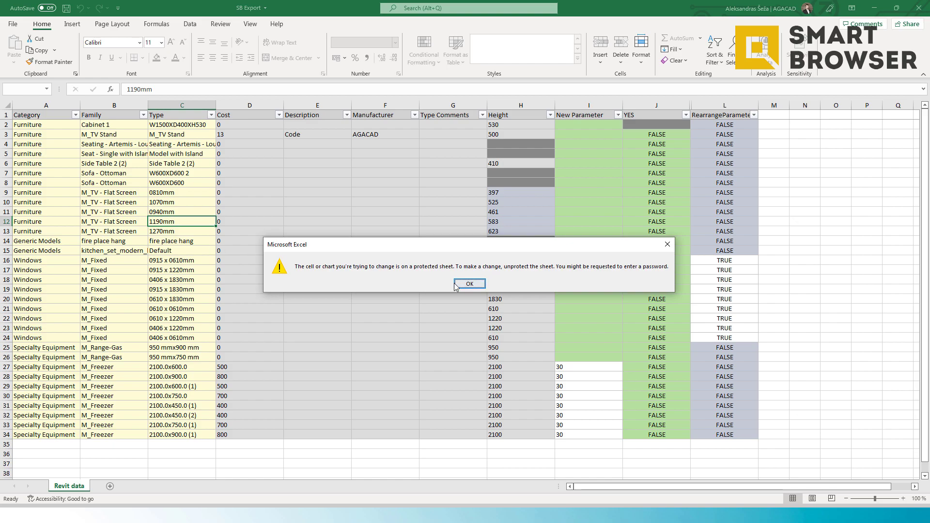
{"action": "left_click", "coordinate": [456, 285]}
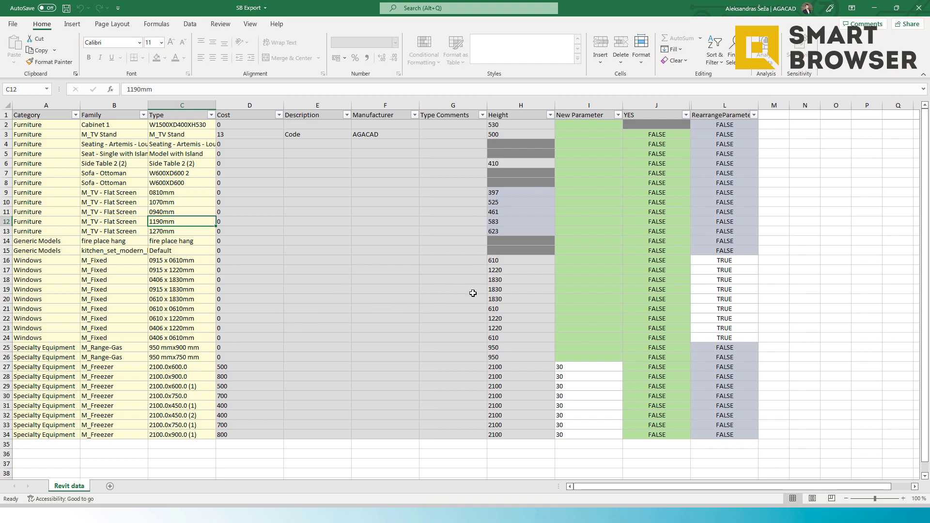
Step: Select cells in the New Parameter and Height columns to review the exported values
{"action": "left_click_drag", "start_coordinate": [581, 366], "coordinate": [599, 432]}
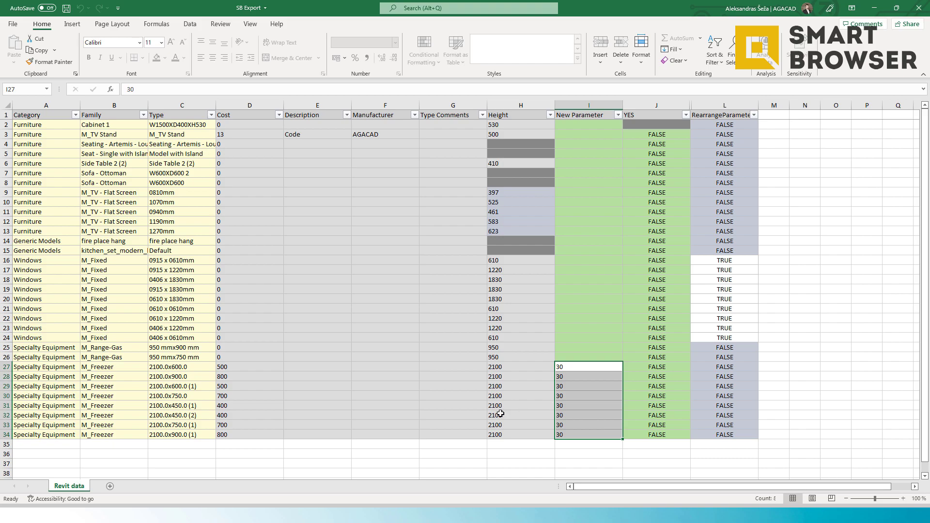
{"action": "left_click", "coordinate": [405, 415]}
{"action": "left_click_drag", "start_coordinate": [407, 408], "coordinate": [414, 357]}
{"action": "left_click_drag", "start_coordinate": [516, 243], "coordinate": [519, 252]}
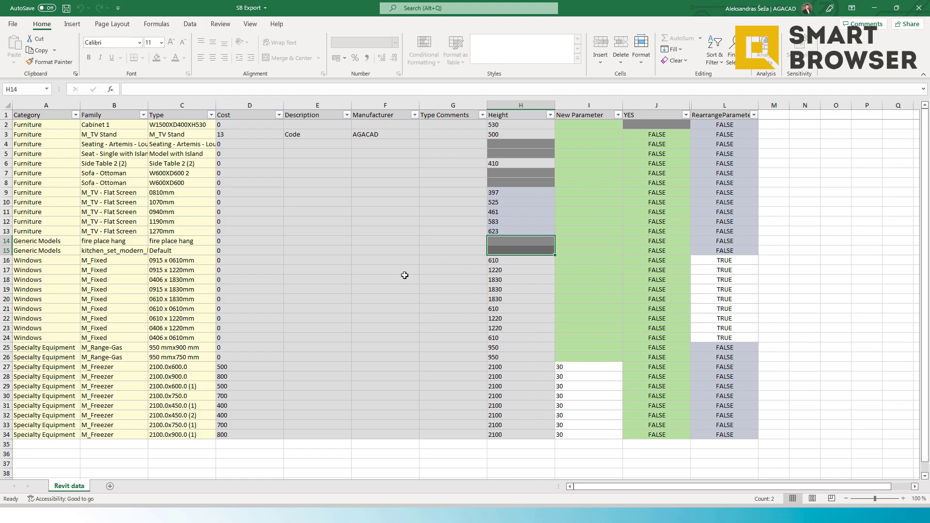
{"action": "left_click_drag", "start_coordinate": [535, 231], "coordinate": [533, 193]}
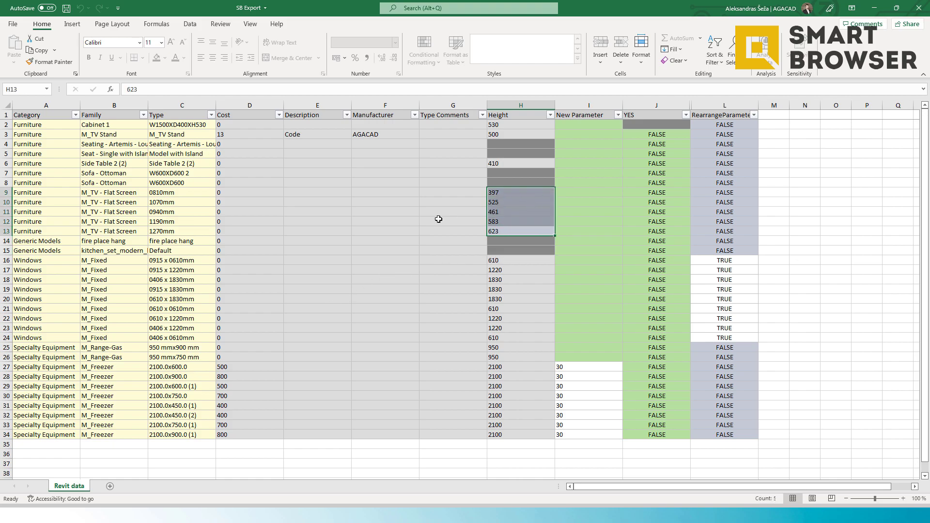
{"action": "left_click", "coordinate": [414, 278]}
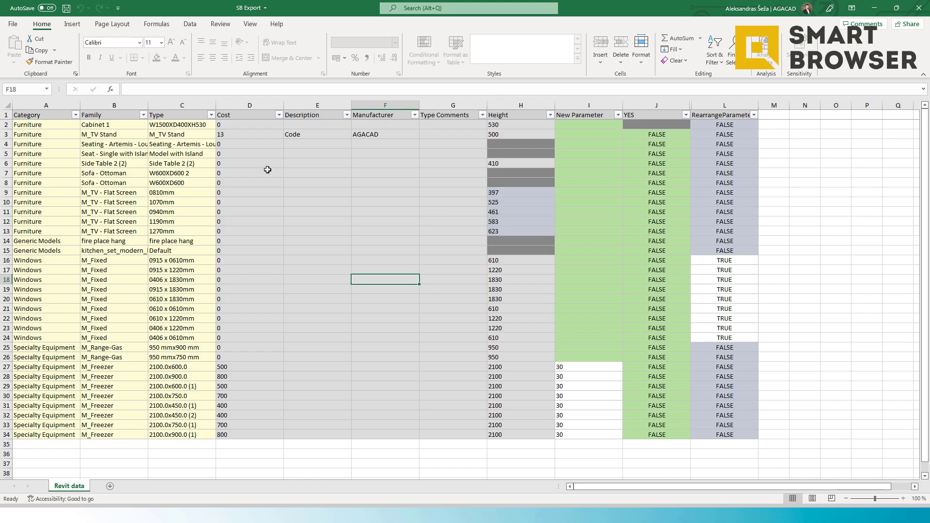
Step: Fill the Cost column with a series starting at 15 and counting up through every row to 47
{"action": "left_click", "coordinate": [255, 125]}
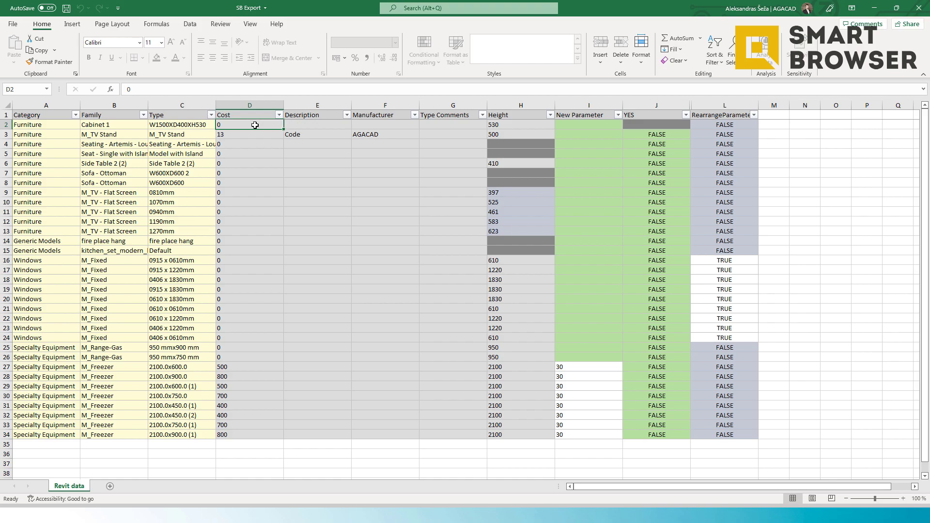
{"action": "type", "text": "15"}
{"action": "key", "text": "Return"}
{"action": "type", "text": "16"}
{"action": "key", "text": "Return"}
{"action": "type", "text": "1"}
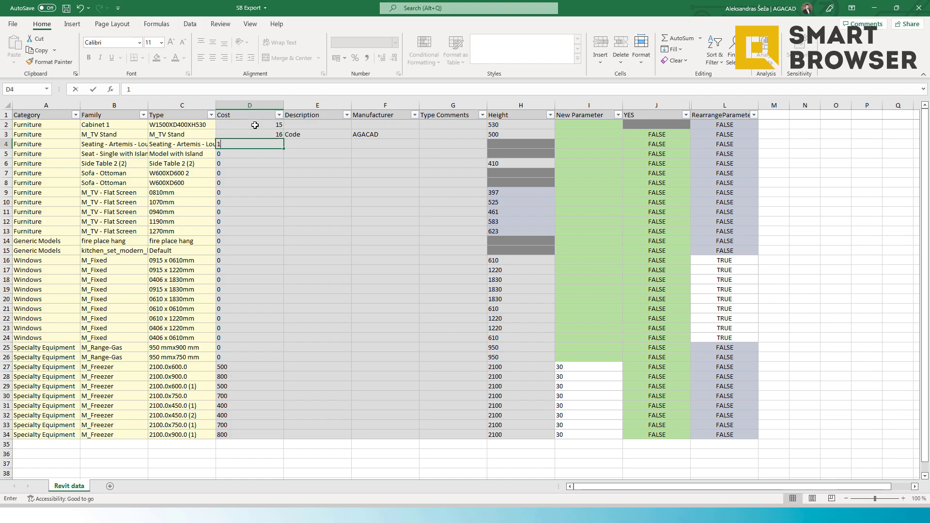
{"action": "type", "text": "7"}
{"action": "key", "text": "Return"}
{"action": "left_click_drag", "start_coordinate": [278, 124], "coordinate": [263, 442]}
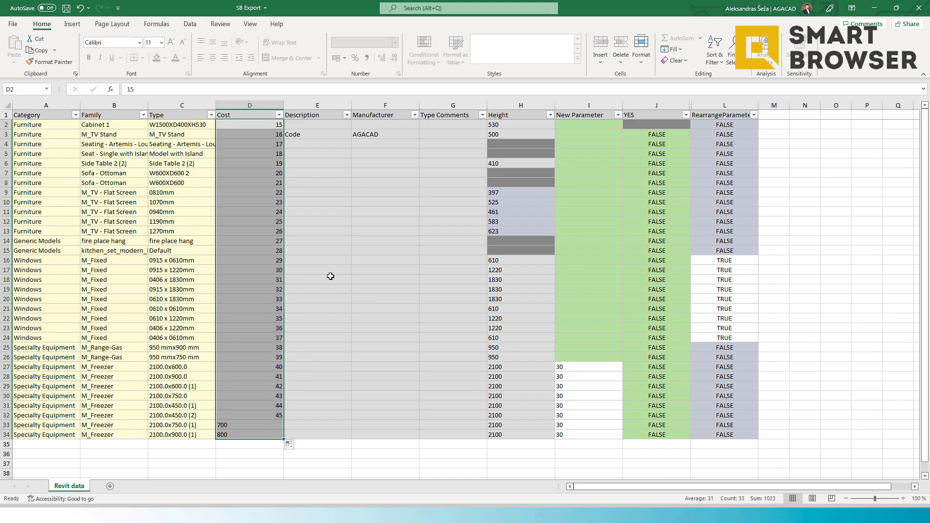
Step: Copy AGACAD into every Manufacturer cell of the sheet
{"action": "left_click", "coordinate": [386, 135]}
{"action": "key", "text": "ctrl+c"}
{"action": "left_click", "coordinate": [384, 125]}
{"action": "key", "text": "ctrl+v"}
{"action": "left_click", "coordinate": [385, 144]}
{"action": "key", "text": "ctrl+v"}
{"action": "left_click_drag", "start_coordinate": [419, 149], "coordinate": [420, 439]}
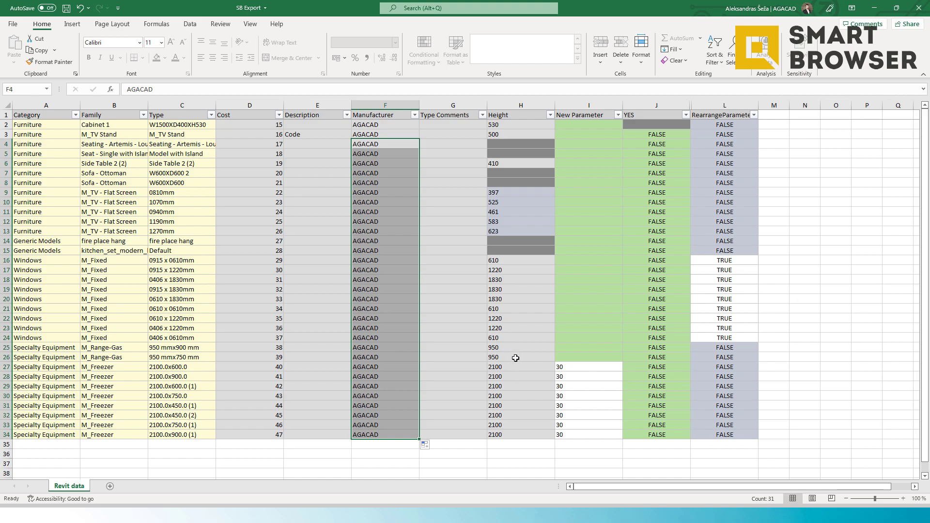
Step: Set the Height of the M_Freezer 2100.0x750.0 type to 2200
{"action": "left_click", "coordinate": [513, 397]}
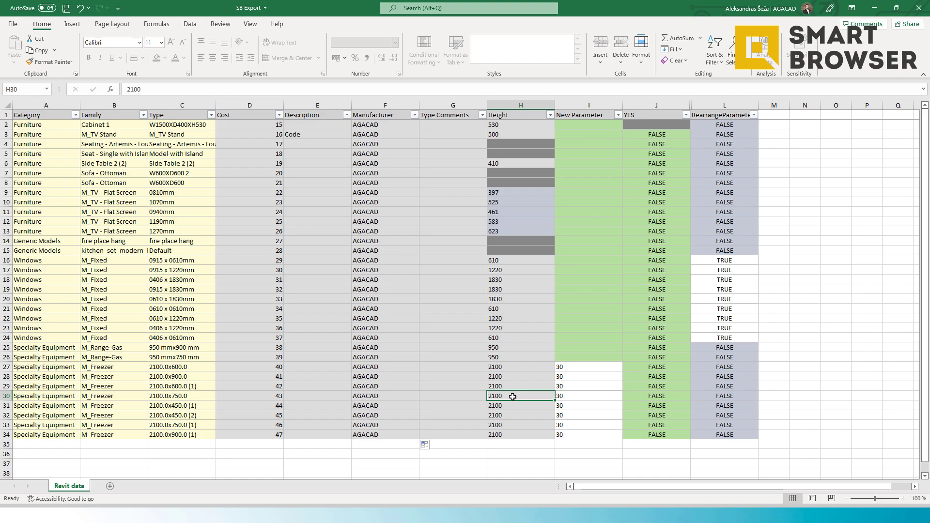
{"action": "type", "text": "2200"}
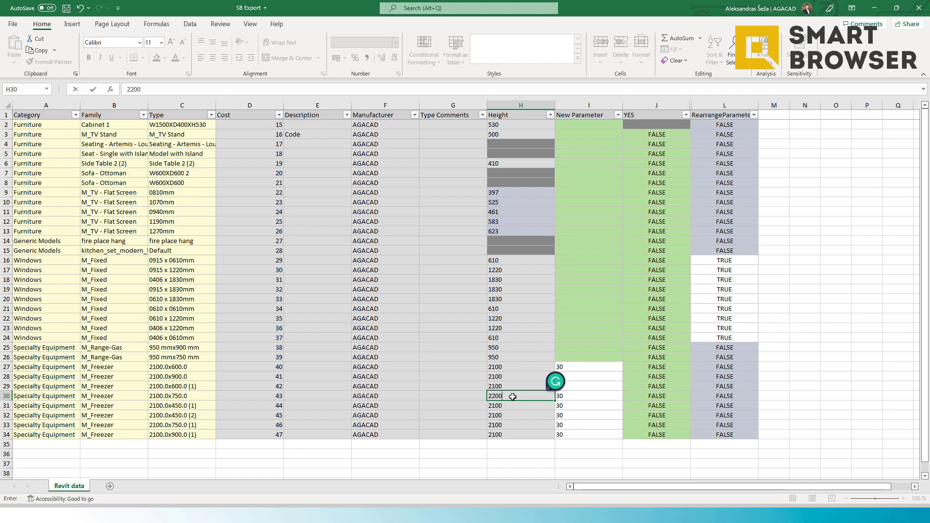
{"action": "left_click", "coordinate": [520, 435]}
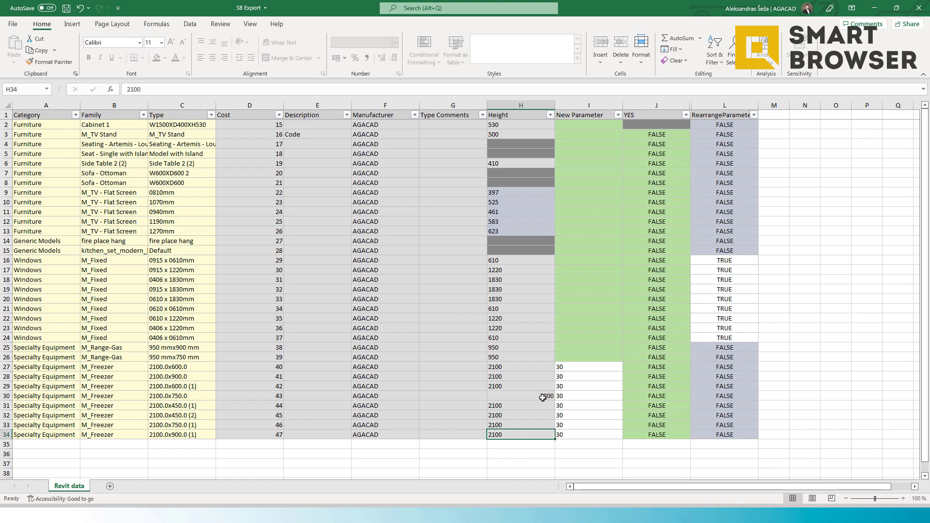
Step: Enter Value as New Parameter for all rows from Cabinet 1 through M_Range-Gas
{"action": "mouse_move", "coordinate": [604, 125]}
{"action": "left_mouse_down"}
{"action": "mouse_move", "coordinate": [596, 352]}
{"action": "mouse_move", "coordinate": [596, 124]}
{"action": "left_mouse_up"}
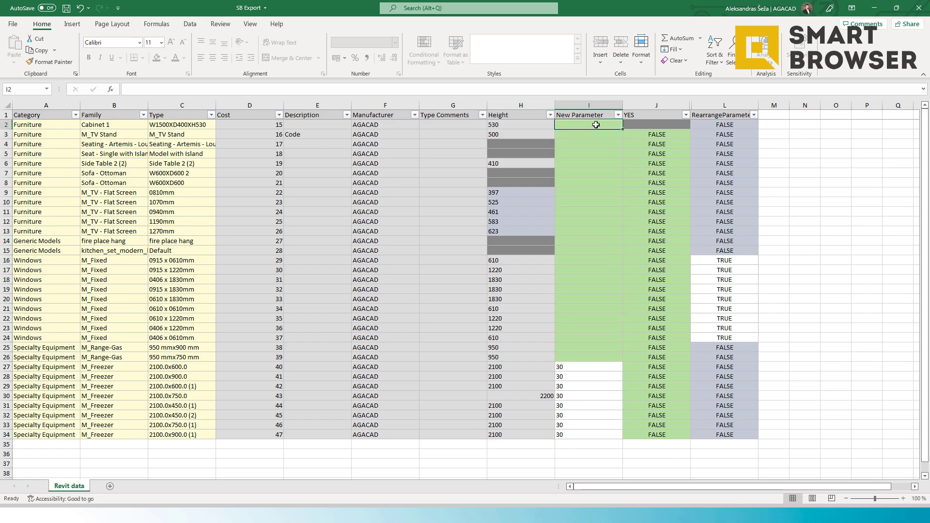
{"action": "type", "text": "VAlue"}
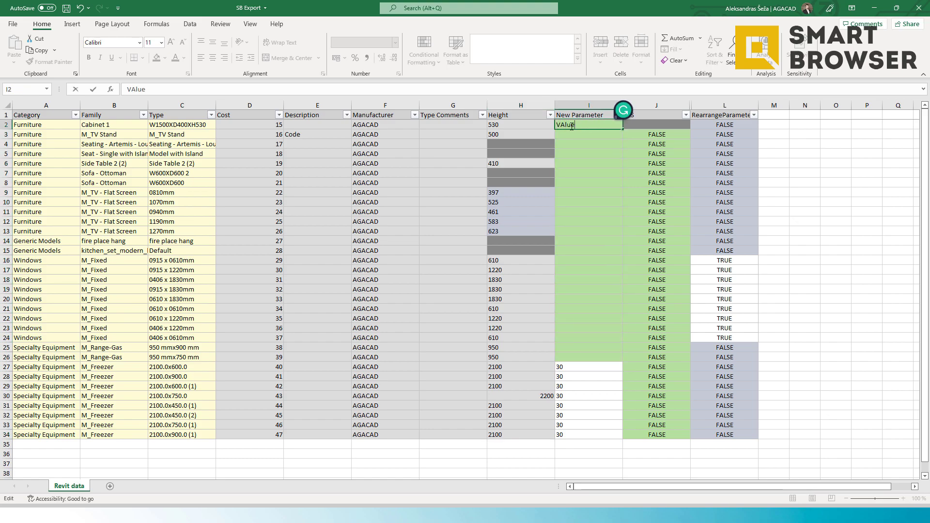
{"action": "left_click", "coordinate": [564, 126]}
{"action": "key", "text": "BackSpace"}
{"action": "type", "text": "a"}
{"action": "left_click", "coordinate": [611, 125]}
{"action": "left_click_drag", "start_coordinate": [622, 129], "coordinate": [621, 358]}
{"action": "left_click", "coordinate": [657, 328]}
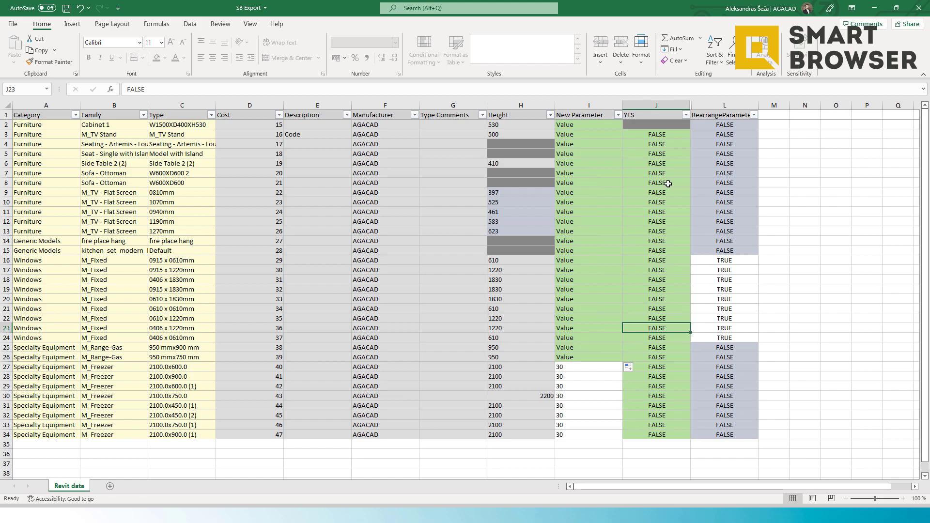
Step: Set YES to TRUE for every row from M_TV Stand through kitchen_set_modern_line and save the workbook
{"action": "mouse_move", "coordinate": [665, 134]}
{"action": "left_mouse_down"}
{"action": "mouse_move", "coordinate": [667, 154]}
{"action": "mouse_move", "coordinate": [667, 138]}
{"action": "left_mouse_up"}
{"action": "type", "text": "true"}
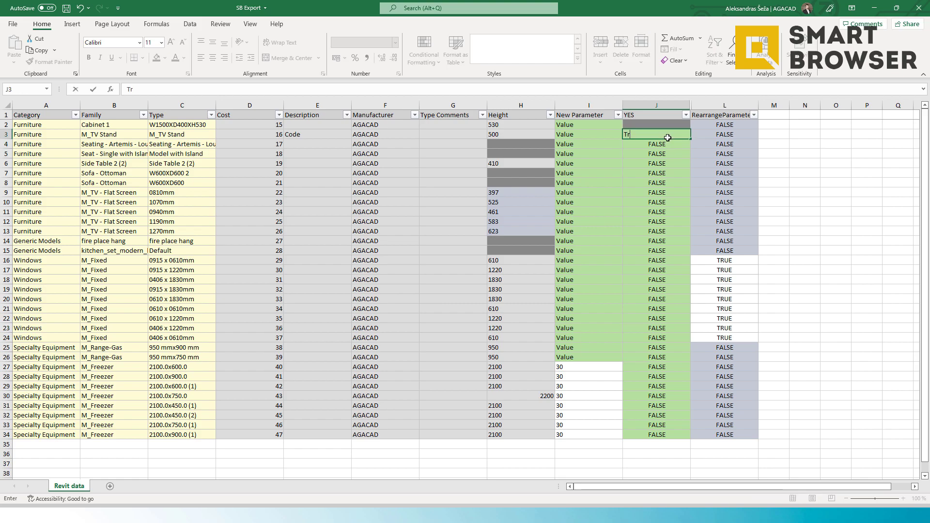
{"action": "left_click", "coordinate": [668, 156]}
{"action": "left_click", "coordinate": [672, 134]}
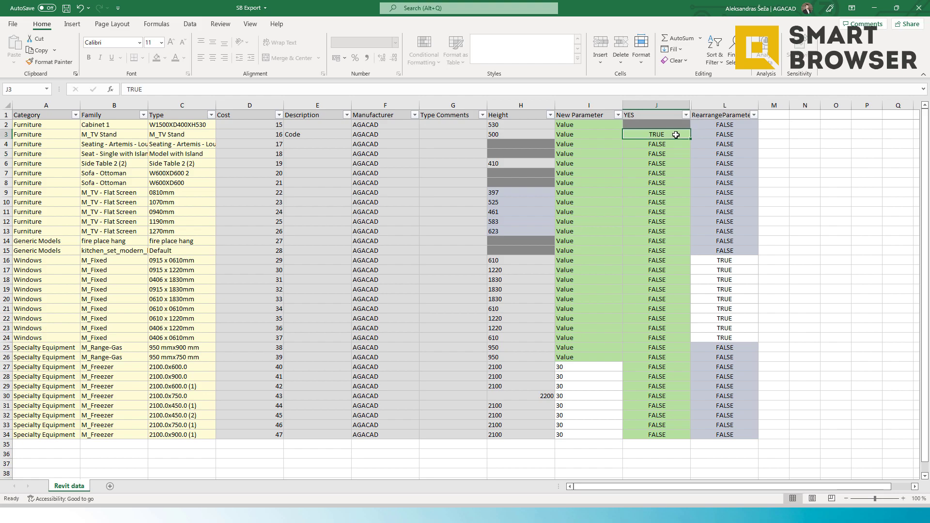
{"action": "left_click_drag", "start_coordinate": [690, 139], "coordinate": [671, 261]}
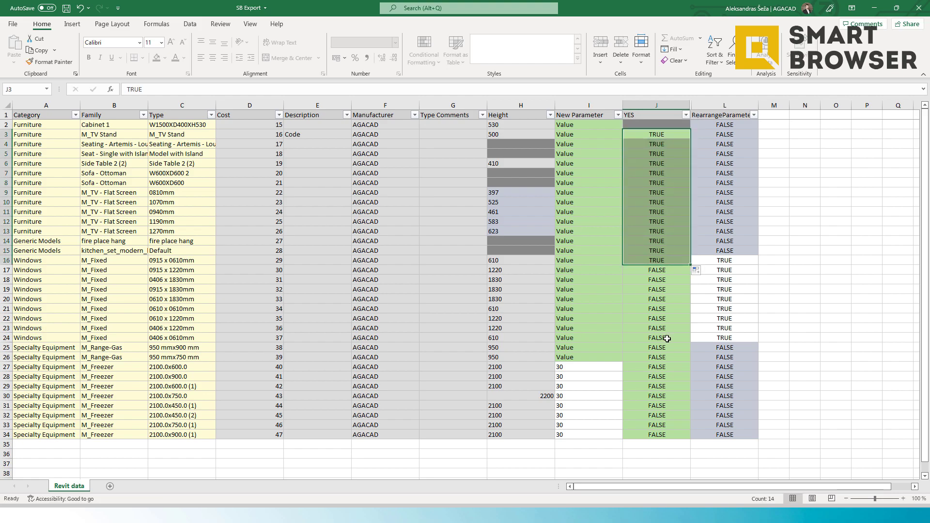
{"action": "left_click", "coordinate": [69, 10]}
Step: Switch to the Modify Families dialog in Revit and import the edited spreadsheet data into the table
{"action": "key", "text": "super+Tab"}
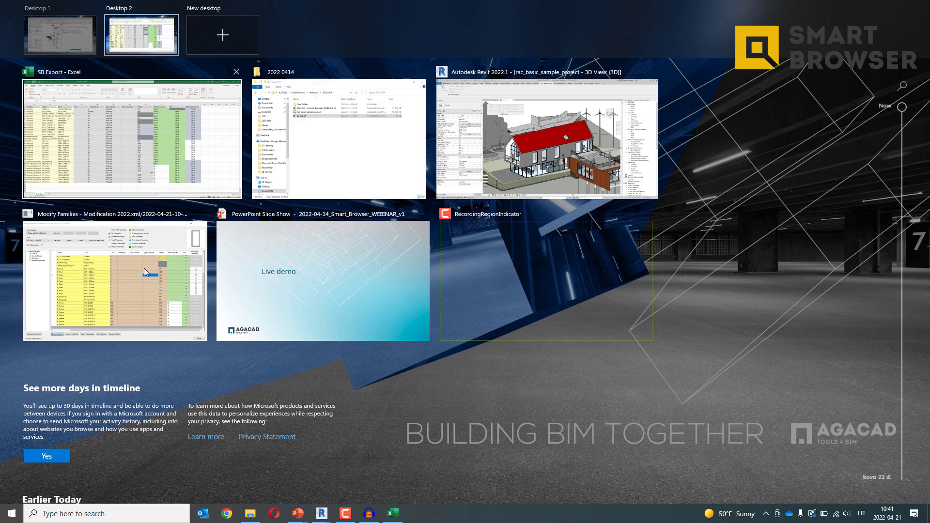
{"action": "left_click", "coordinate": [142, 271]}
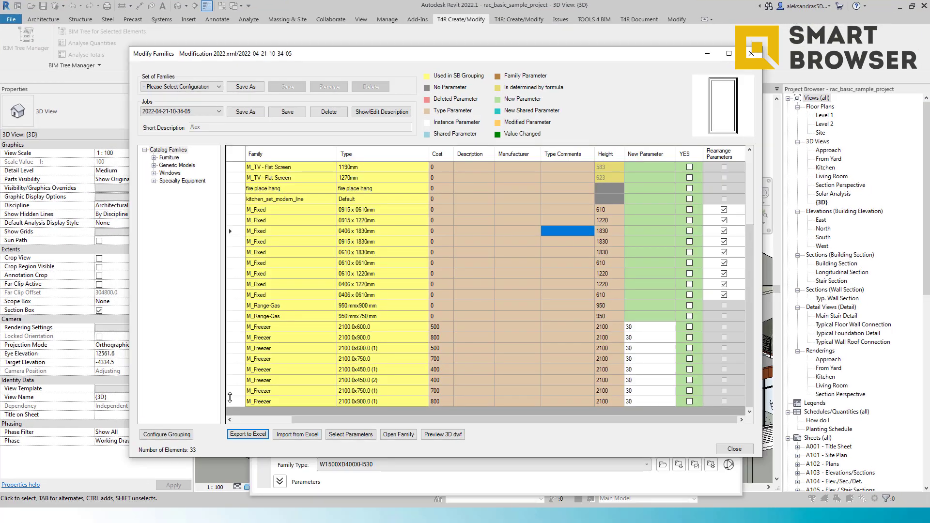
{"action": "left_click", "coordinate": [283, 435]}
{"action": "left_click", "coordinate": [240, 142]}
{"action": "left_click", "coordinate": [460, 331]}
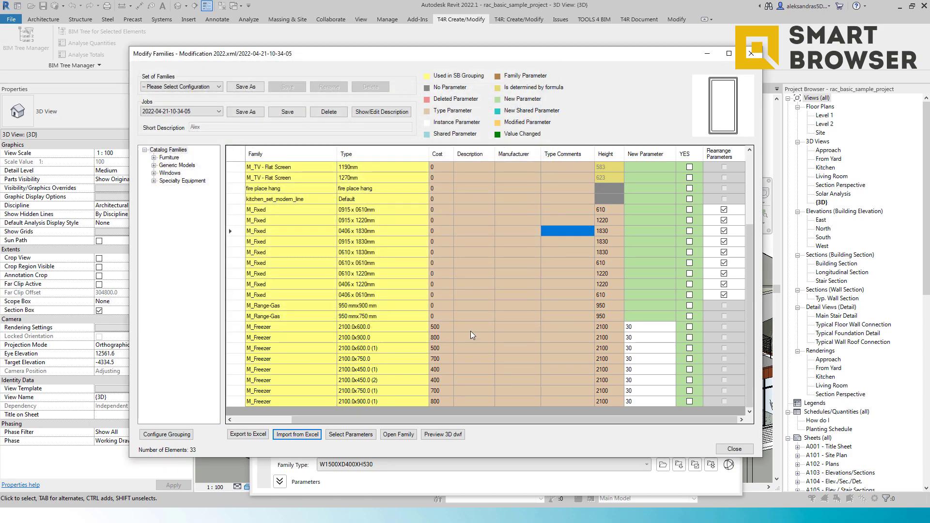
{"action": "left_click", "coordinate": [605, 266]}
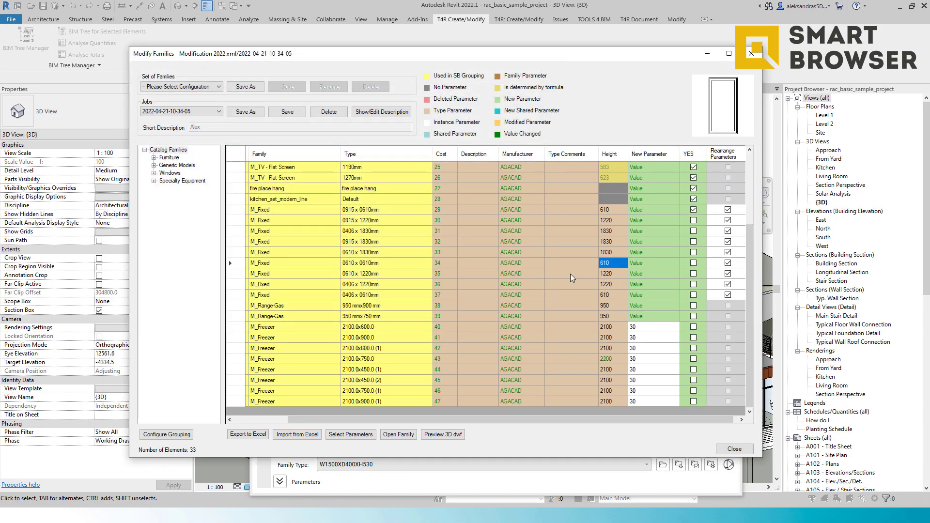
{"action": "left_click", "coordinate": [489, 246]}
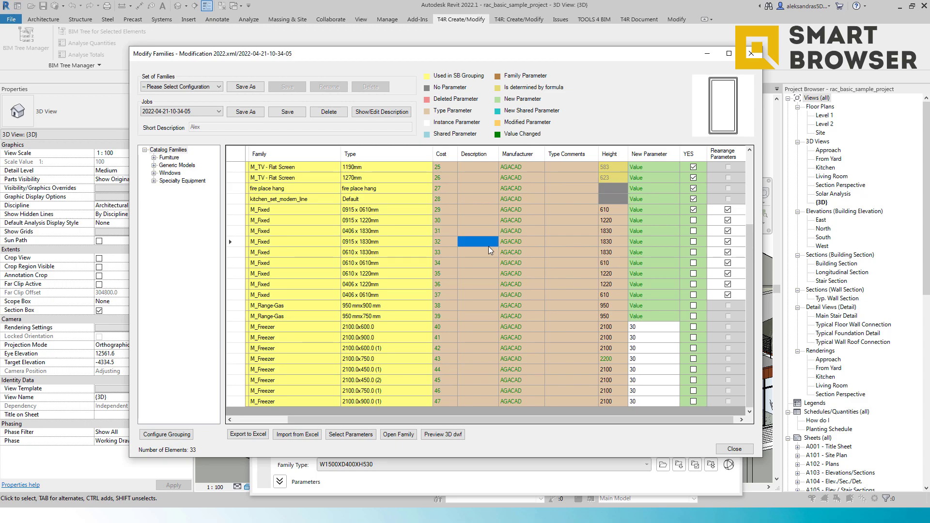
{"action": "scroll", "coordinate": [488, 246], "scroll_direction": "up", "scroll_amount": 2}
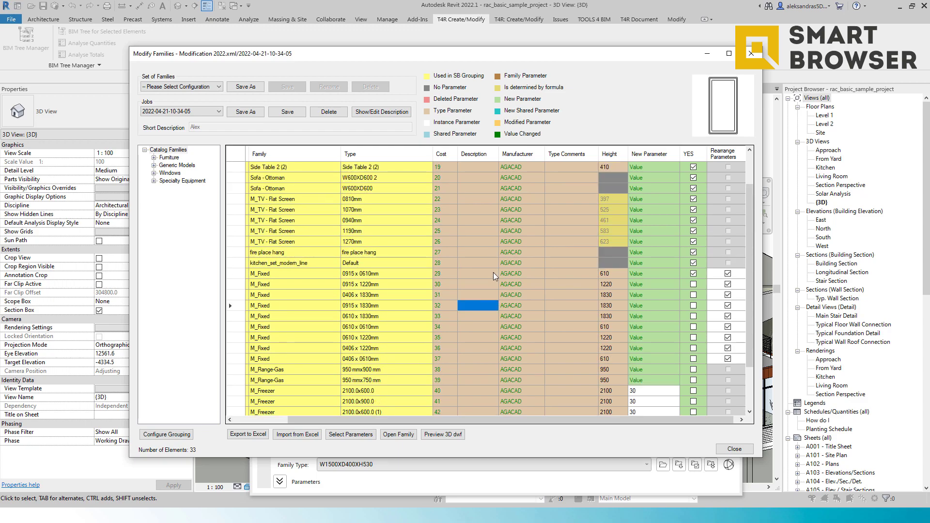
{"action": "scroll", "coordinate": [493, 274], "scroll_direction": "down", "scroll_amount": 2}
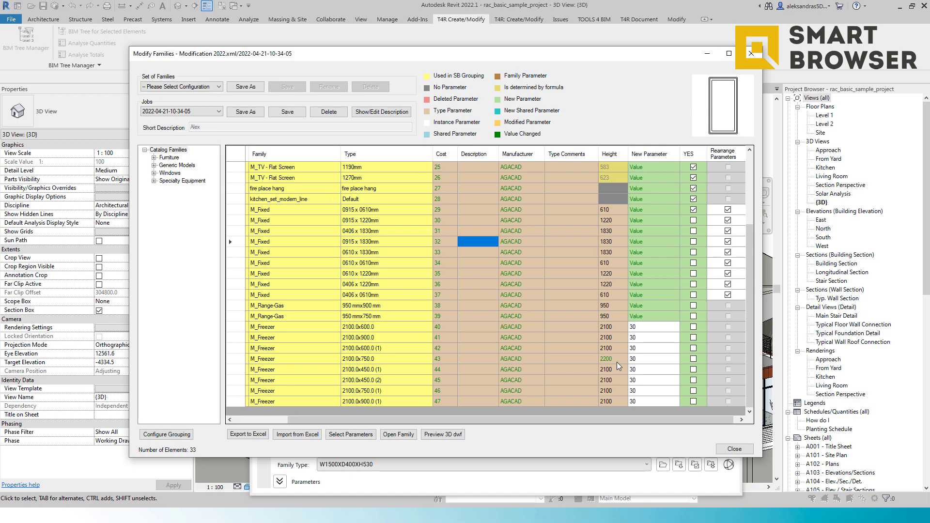
{"action": "scroll", "coordinate": [508, 368], "scroll_direction": "up", "scroll_amount": 3}
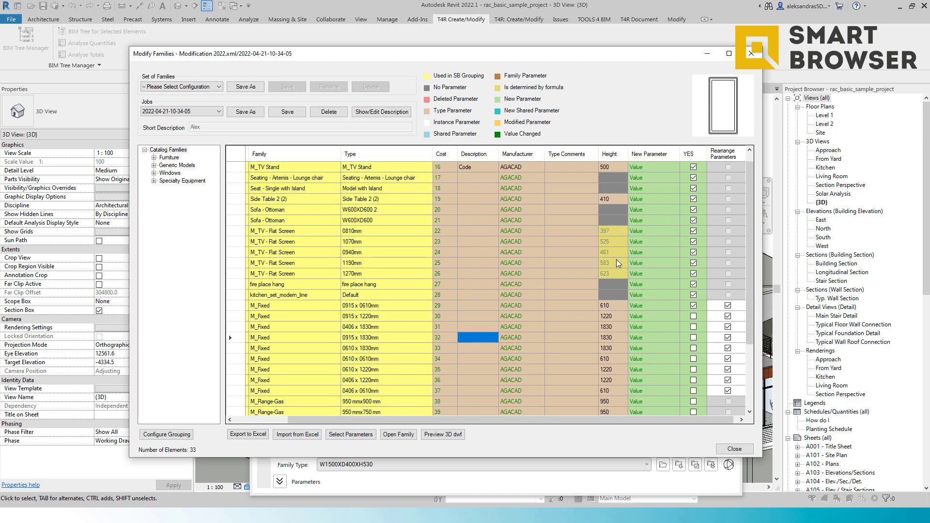
Step: Close the Modify Families dialog, saving the job progress and accepting the job storing information
{"action": "left_click", "coordinate": [735, 449]}
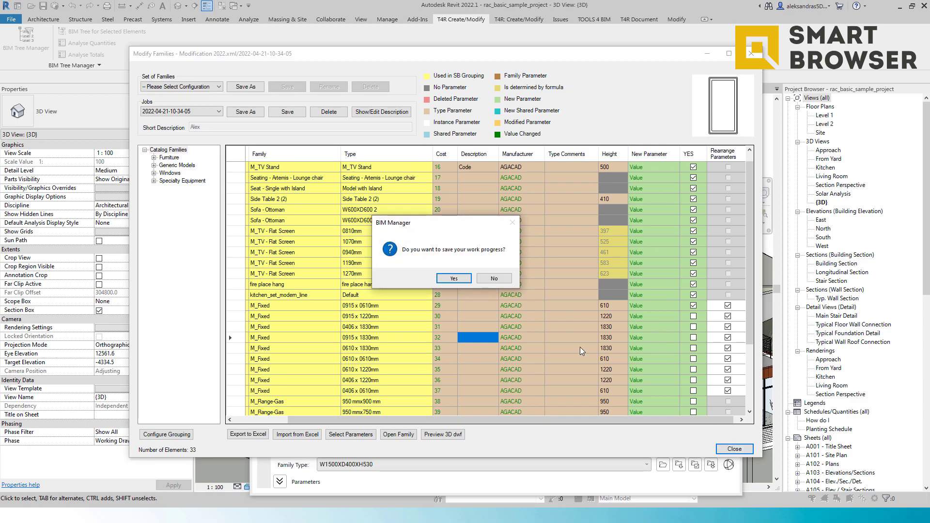
{"action": "left_click", "coordinate": [453, 279]}
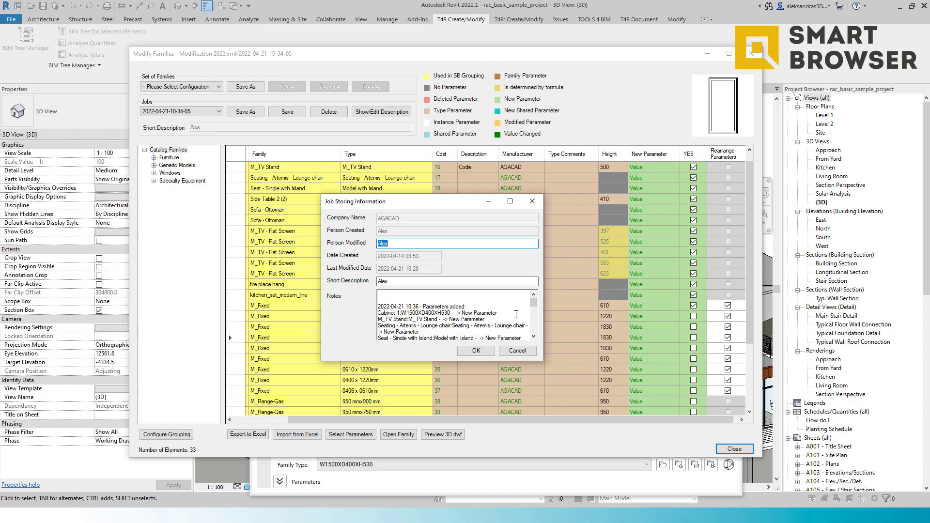
{"action": "scroll", "coordinate": [447, 306], "scroll_direction": "down", "scroll_amount": 6}
{"action": "scroll", "coordinate": [450, 311], "scroll_direction": "down", "scroll_amount": 5}
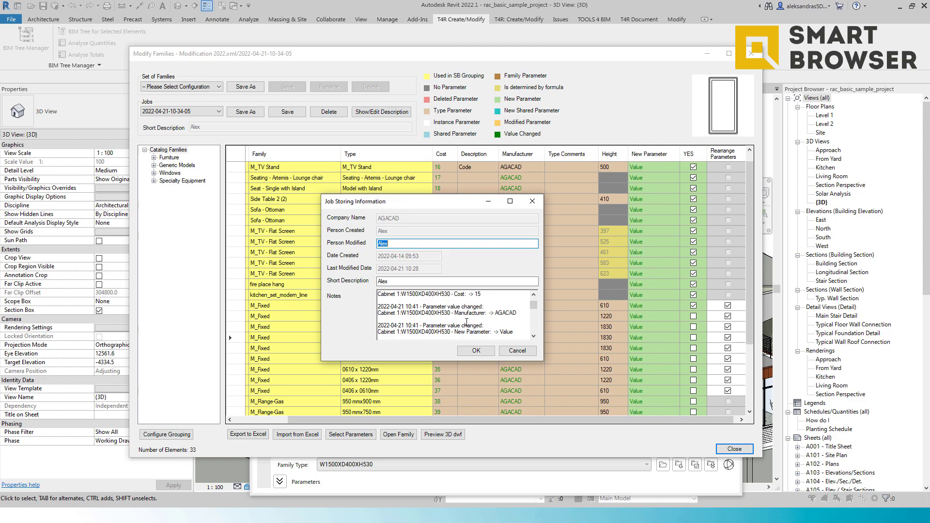
{"action": "left_click", "coordinate": [474, 354]}
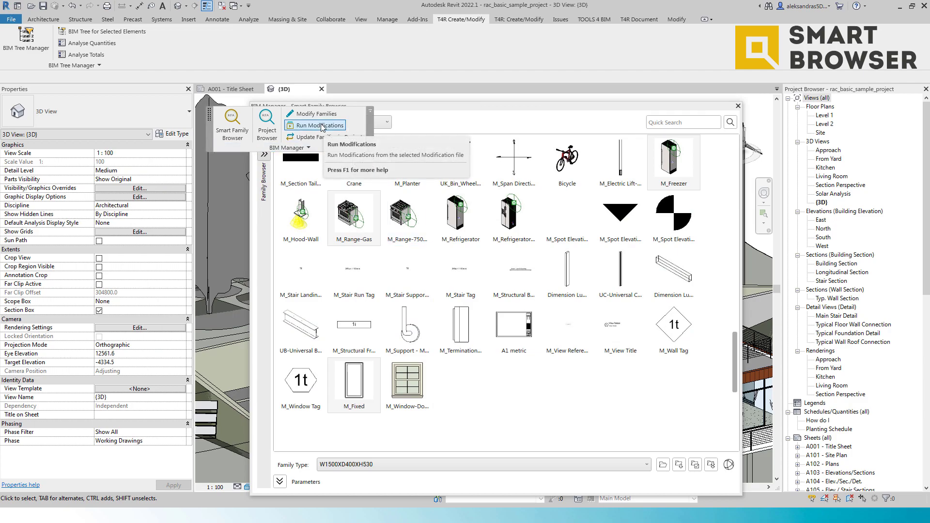
Step: Run Modifications using the Webinar job from Demonstration Library.xml and acknowledge the completion message
{"action": "left_click", "coordinate": [319, 128]}
{"action": "left_click", "coordinate": [179, 106]}
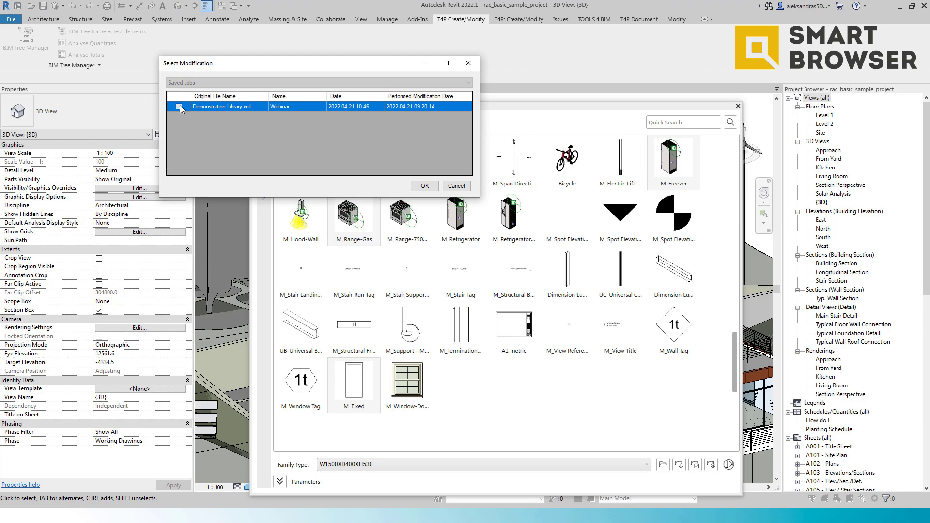
{"action": "left_click", "coordinate": [419, 187]}
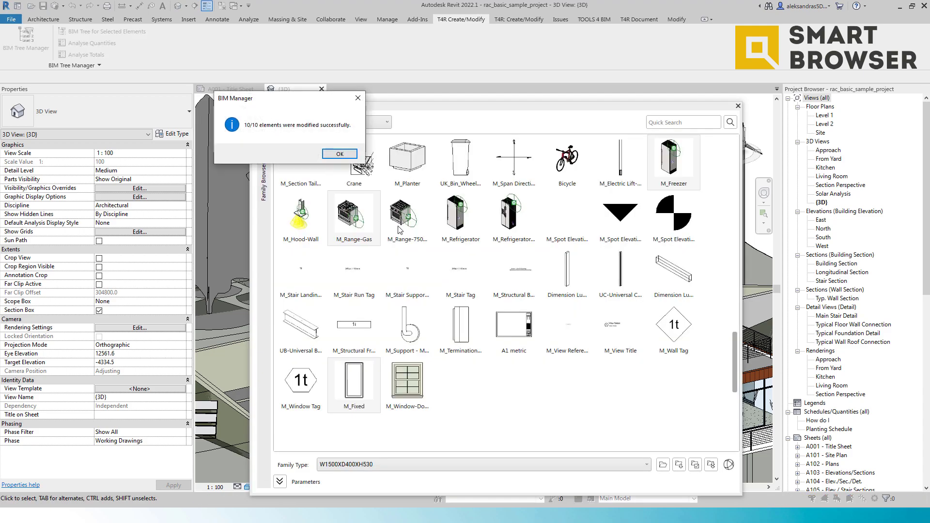
{"action": "left_click_drag", "start_coordinate": [290, 102], "coordinate": [451, 234]}
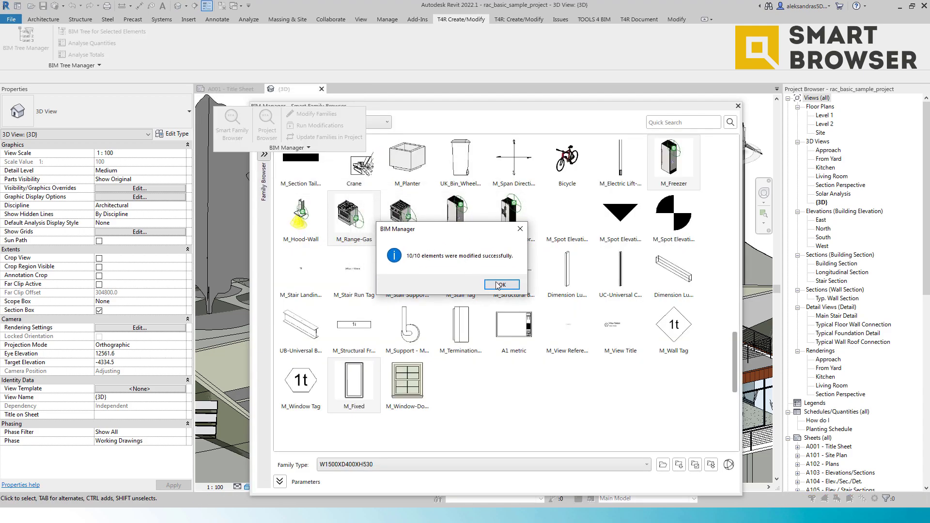
{"action": "left_click", "coordinate": [501, 285]}
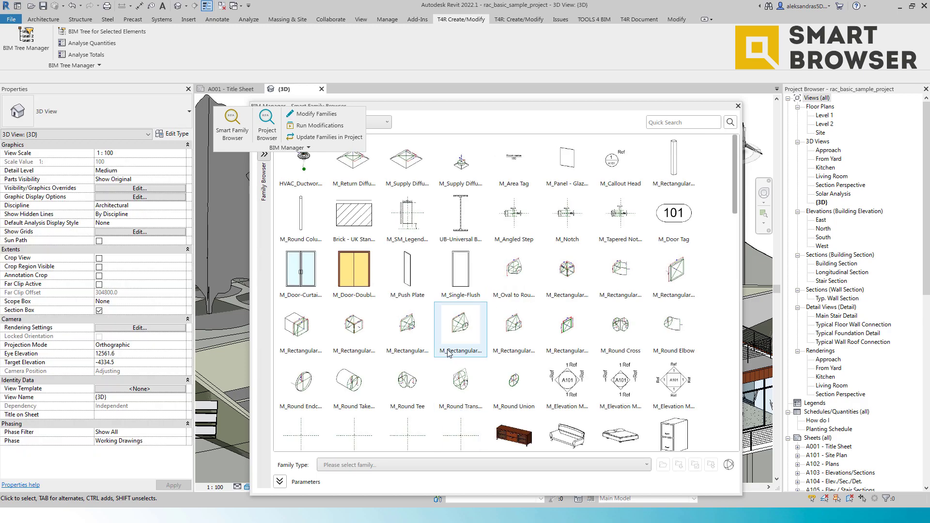
Step: Inspect the parameters of Cabinet 1 and M_Range-Gas in the family browser, then close the browser
{"action": "scroll", "coordinate": [463, 306], "scroll_direction": "down", "scroll_amount": 5}
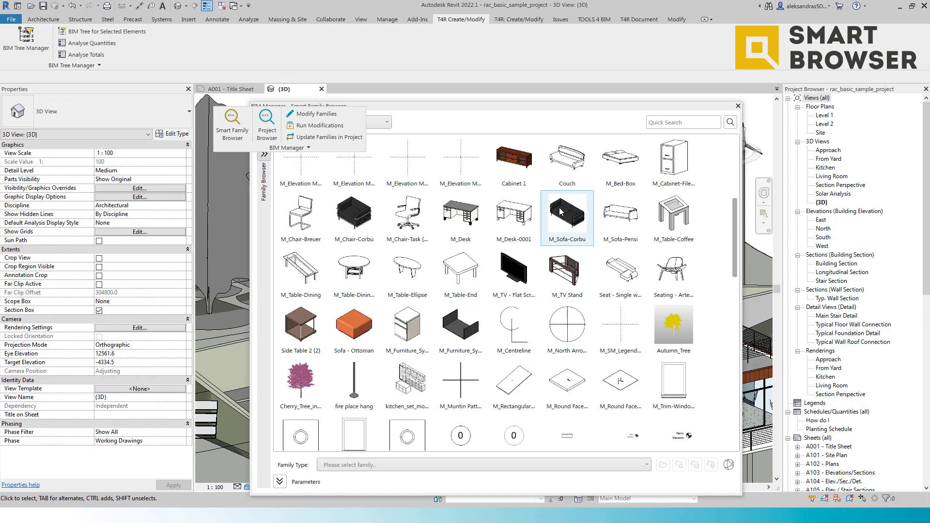
{"action": "left_click", "coordinate": [514, 165]}
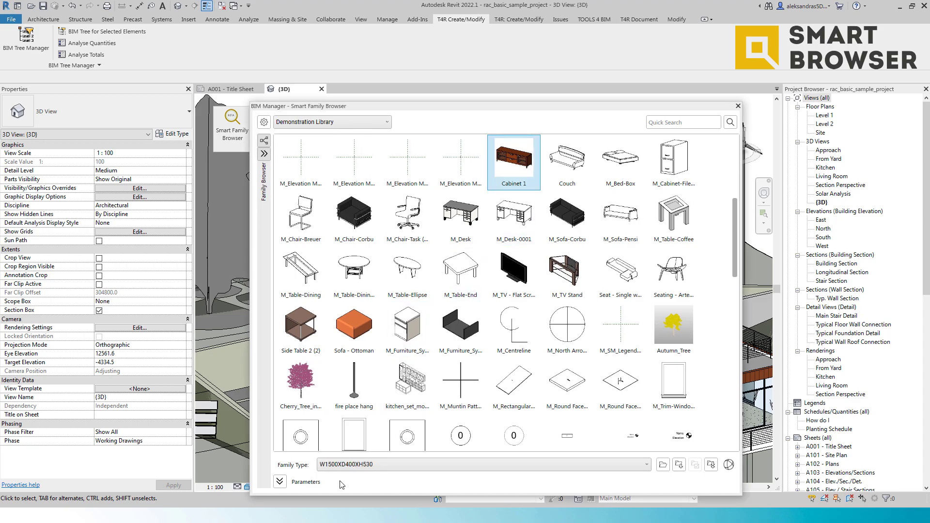
{"action": "left_click", "coordinate": [281, 482]}
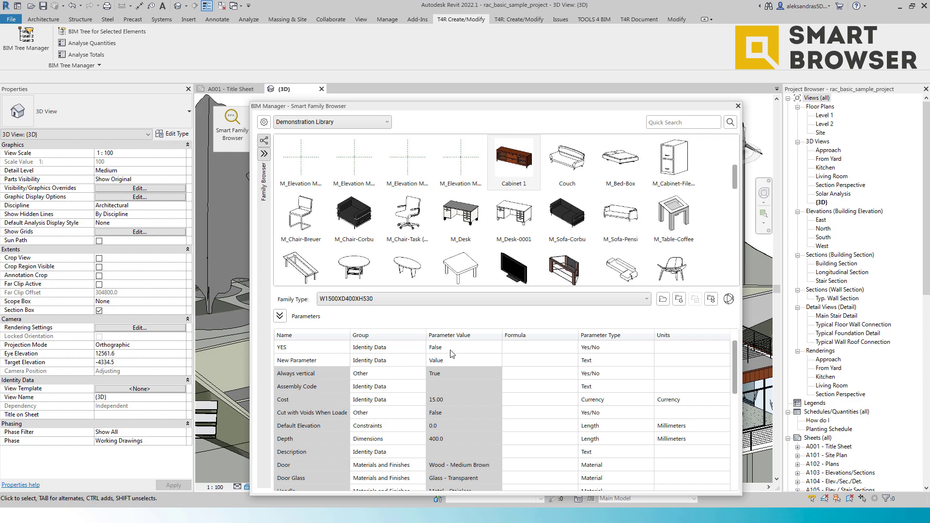
{"action": "scroll", "coordinate": [453, 357], "scroll_direction": "down", "scroll_amount": 4}
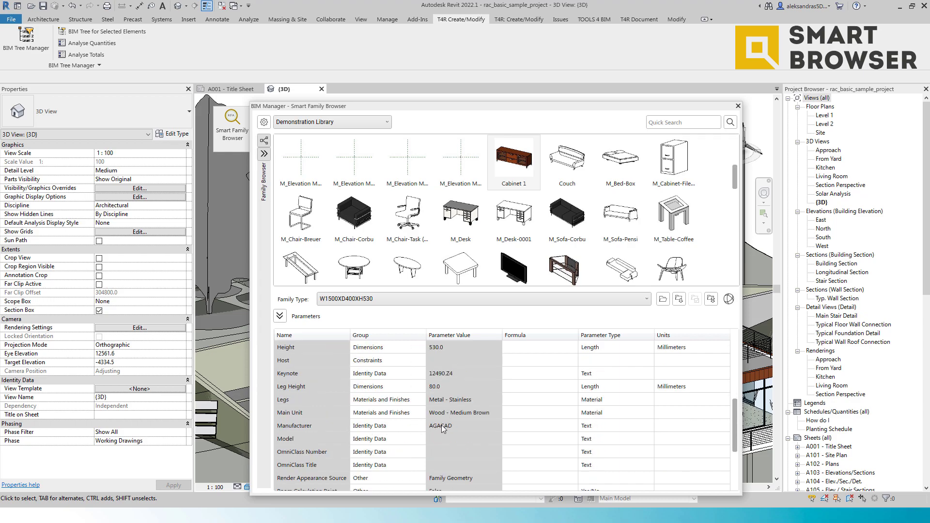
{"action": "scroll", "coordinate": [441, 425], "scroll_direction": "down", "scroll_amount": 2}
{"action": "scroll", "coordinate": [441, 426], "scroll_direction": "up", "scroll_amount": 4}
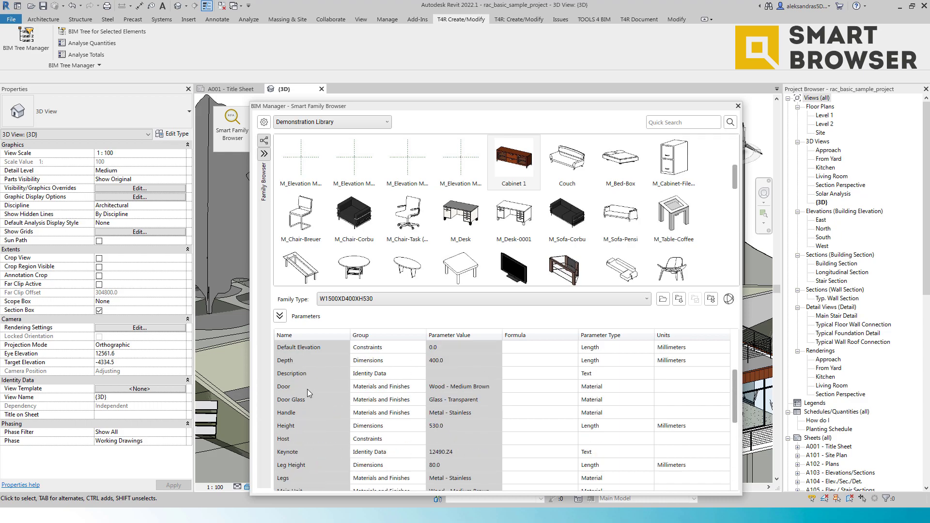
{"action": "scroll", "coordinate": [312, 395], "scroll_direction": "up", "scroll_amount": 1}
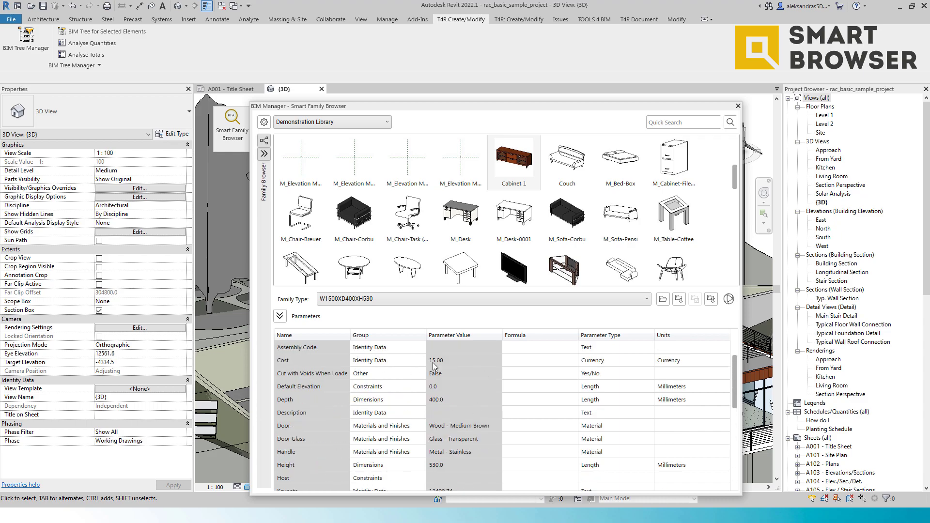
{"action": "scroll", "coordinate": [514, 218], "scroll_direction": "down", "scroll_amount": 3}
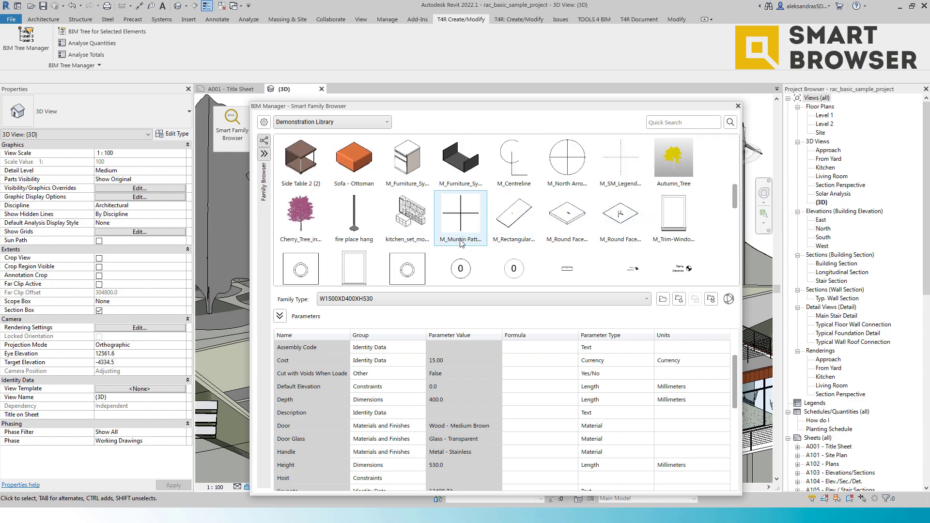
{"action": "scroll", "coordinate": [388, 228], "scroll_direction": "down", "scroll_amount": 3}
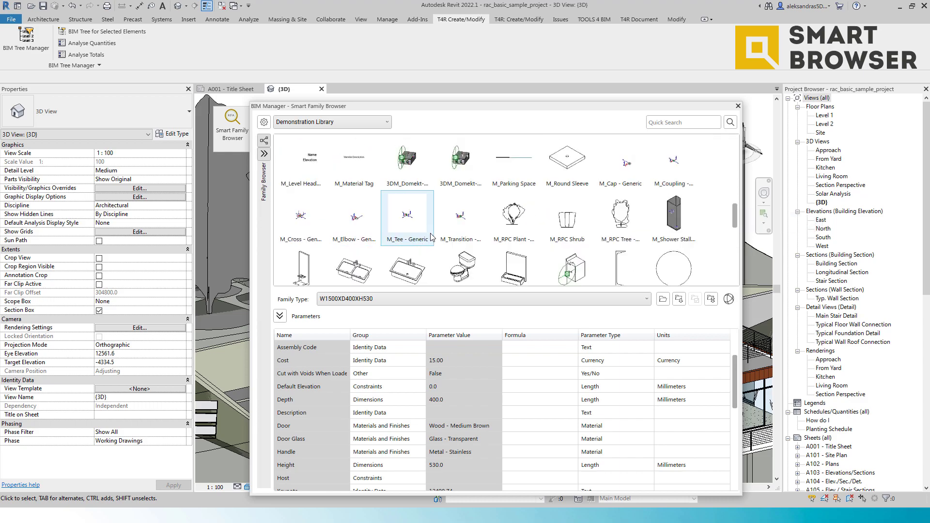
{"action": "scroll", "coordinate": [391, 211], "scroll_direction": "down", "scroll_amount": 3}
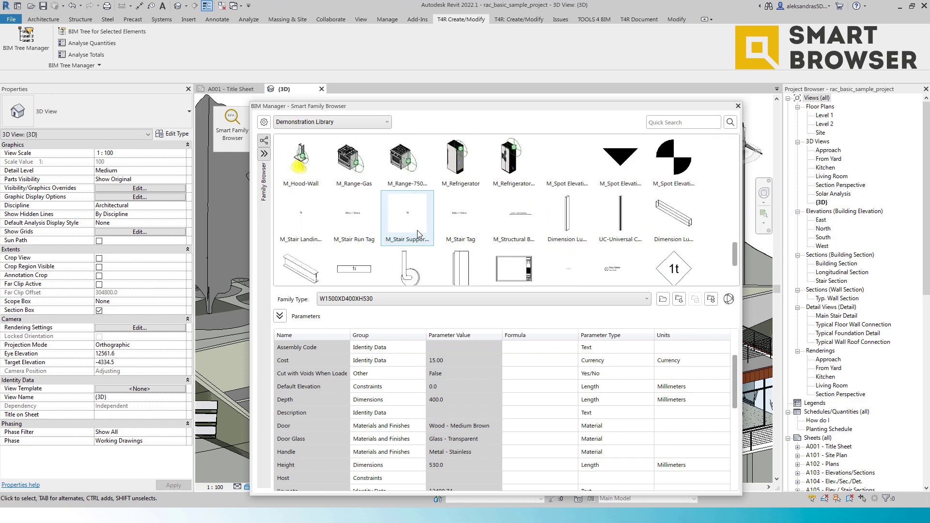
{"action": "left_click", "coordinate": [359, 164]}
{"action": "scroll", "coordinate": [473, 394], "scroll_direction": "down", "scroll_amount": 1}
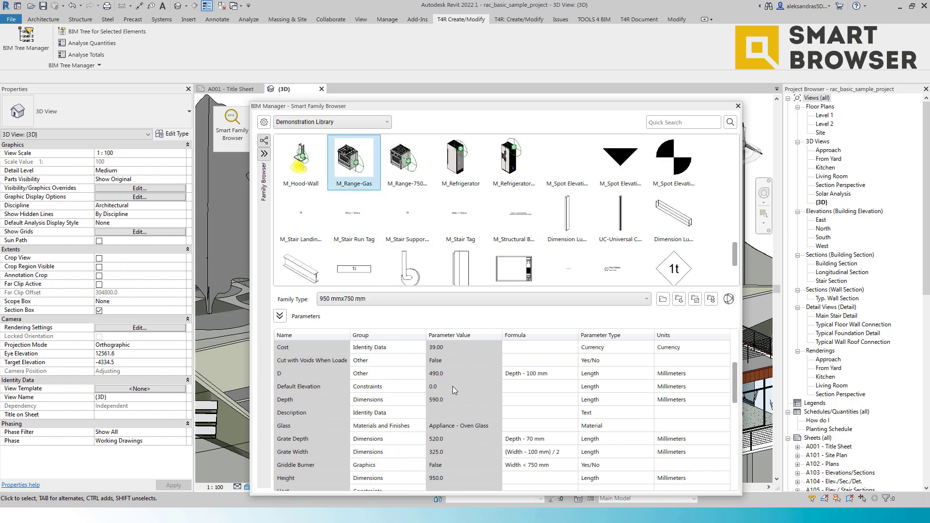
{"action": "scroll", "coordinate": [453, 379], "scroll_direction": "down", "scroll_amount": 5}
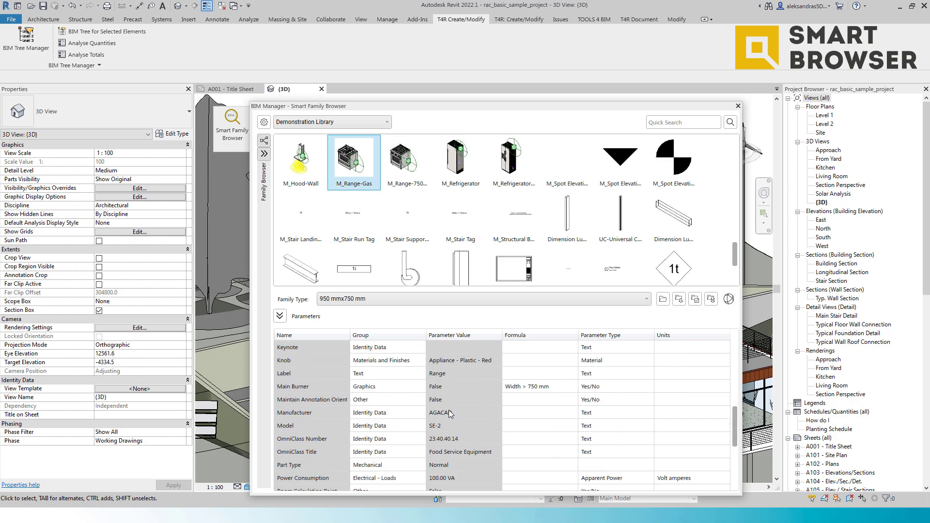
{"action": "scroll", "coordinate": [450, 413], "scroll_direction": "down", "scroll_amount": 1}
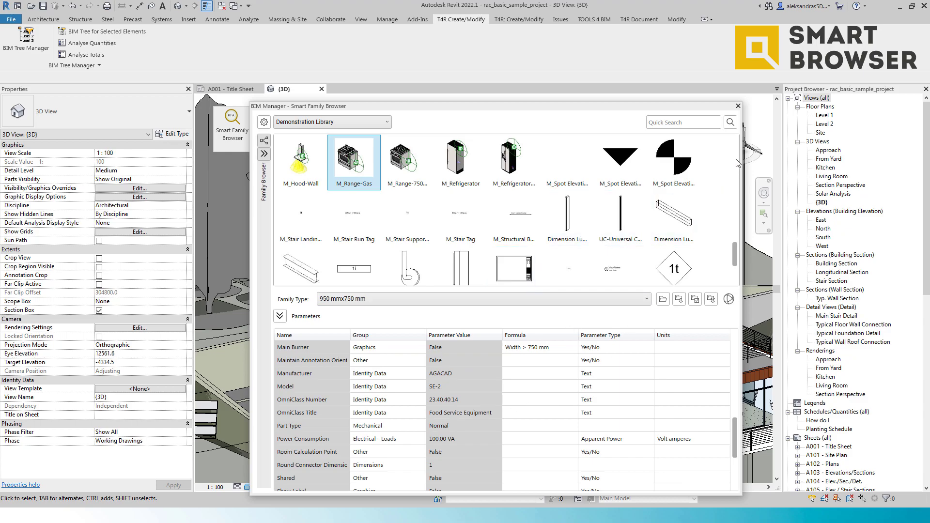
{"action": "left_click", "coordinate": [738, 106]}
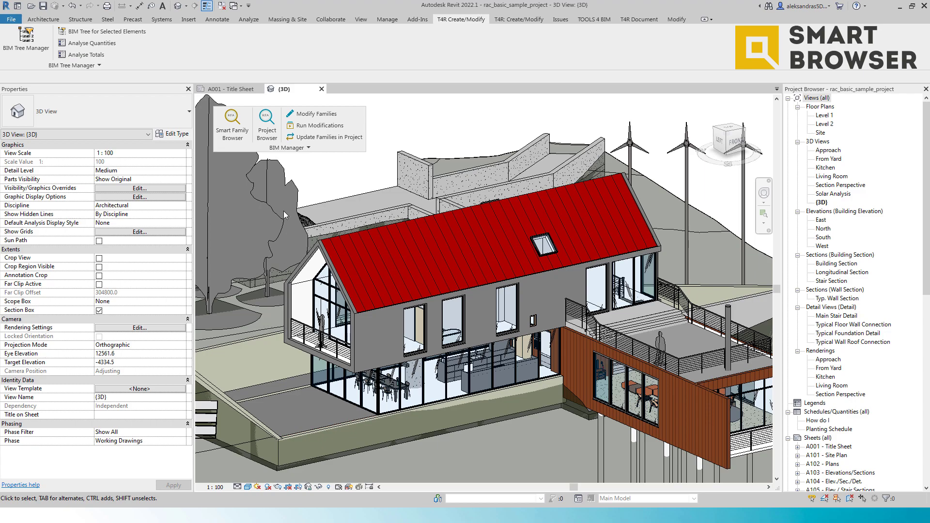
Step: Open Update Families in Project and start checking the project's families against the library
{"action": "left_click", "coordinate": [333, 138]}
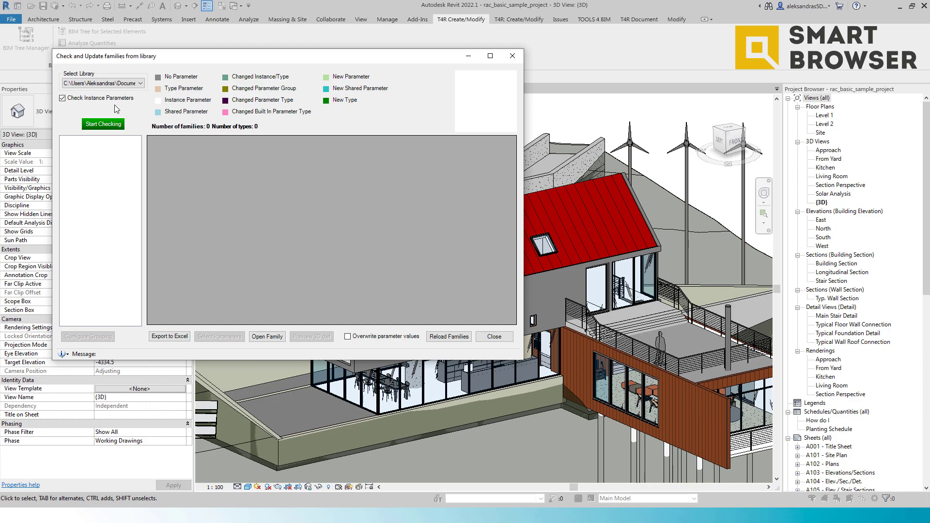
{"action": "left_click", "coordinate": [103, 124]}
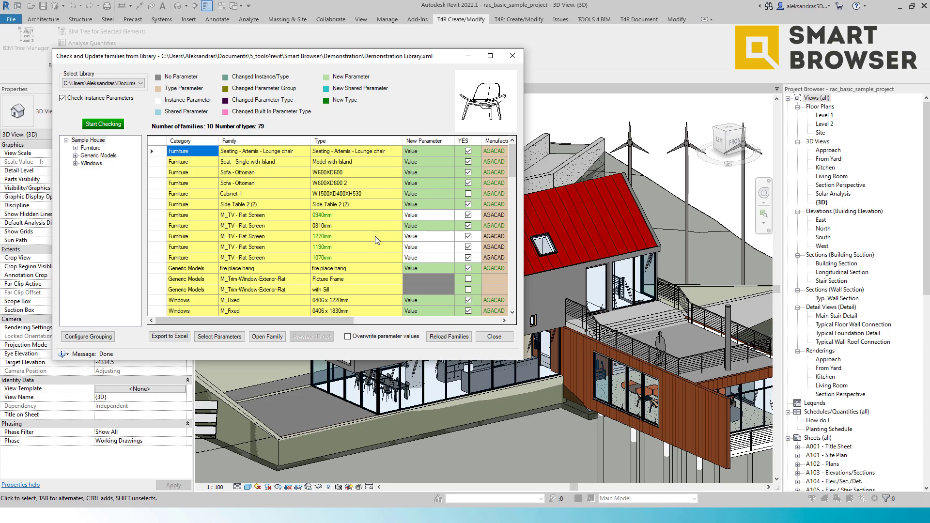
Step: Examine the parameter values of the M_TV - Flat Screen types across the columns of the update grid
{"action": "left_click", "coordinate": [350, 235]}
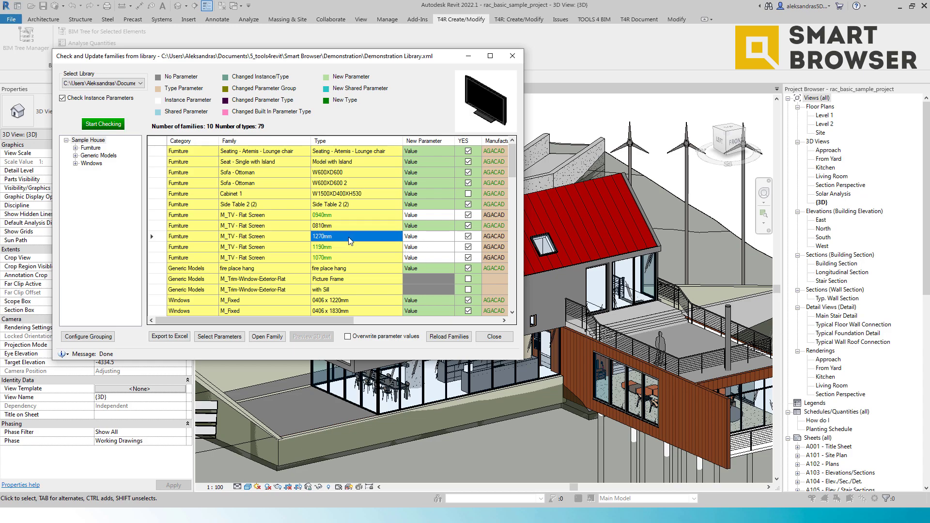
{"action": "left_click_drag", "start_coordinate": [340, 320], "coordinate": [410, 322]}
{"action": "scroll", "coordinate": [449, 266], "scroll_direction": "down", "scroll_amount": 1}
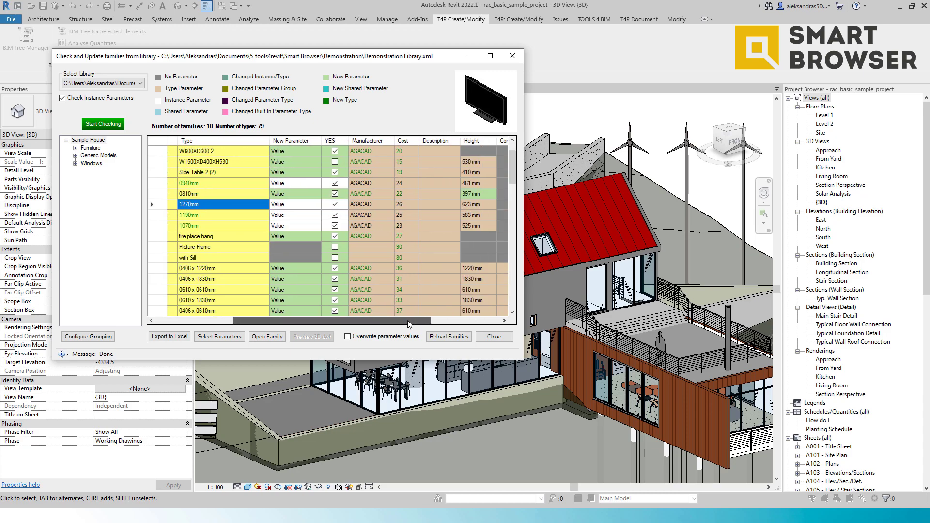
{"action": "left_click", "coordinate": [479, 193]}
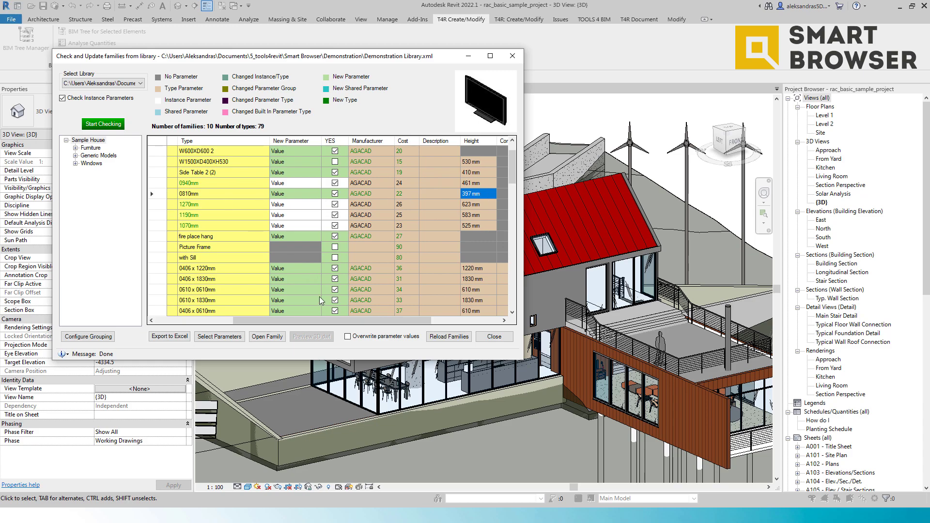
{"action": "left_click_drag", "start_coordinate": [335, 320], "coordinate": [375, 317]}
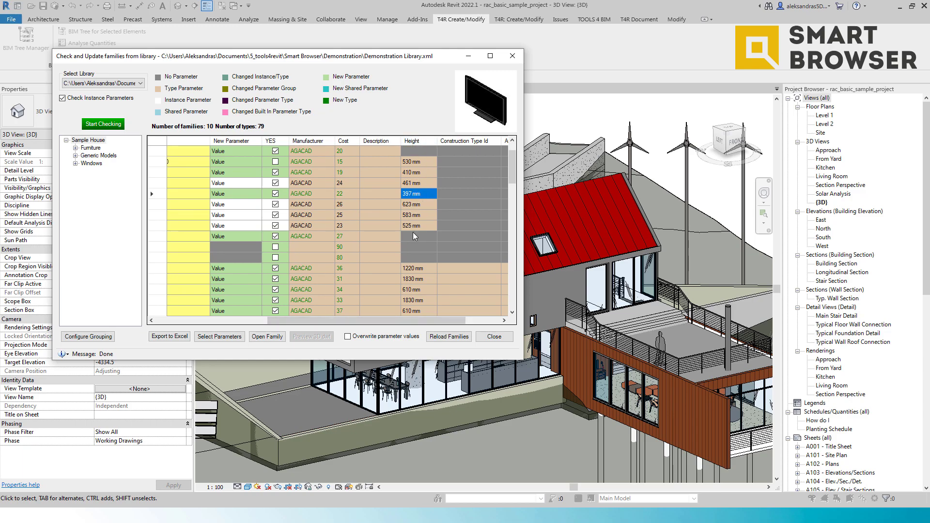
{"action": "left_click", "coordinate": [381, 186]}
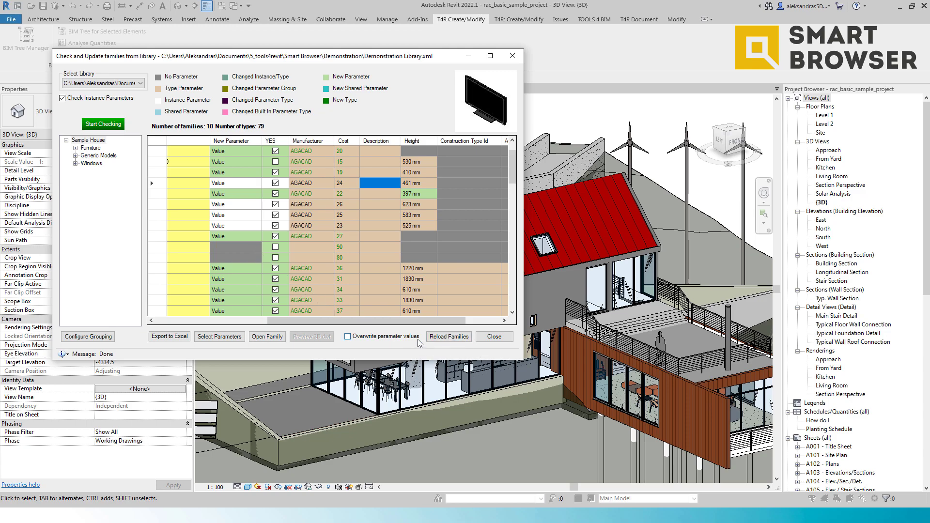
Step: Reload the families from the library with parameter values overwritten, and acknowledge the reload message
{"action": "left_click", "coordinate": [398, 341]}
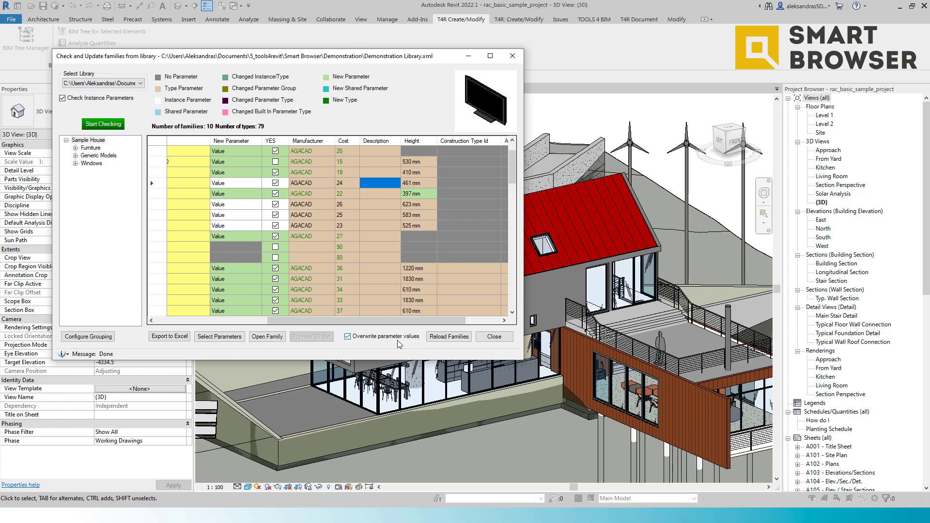
{"action": "left_click", "coordinate": [458, 342]}
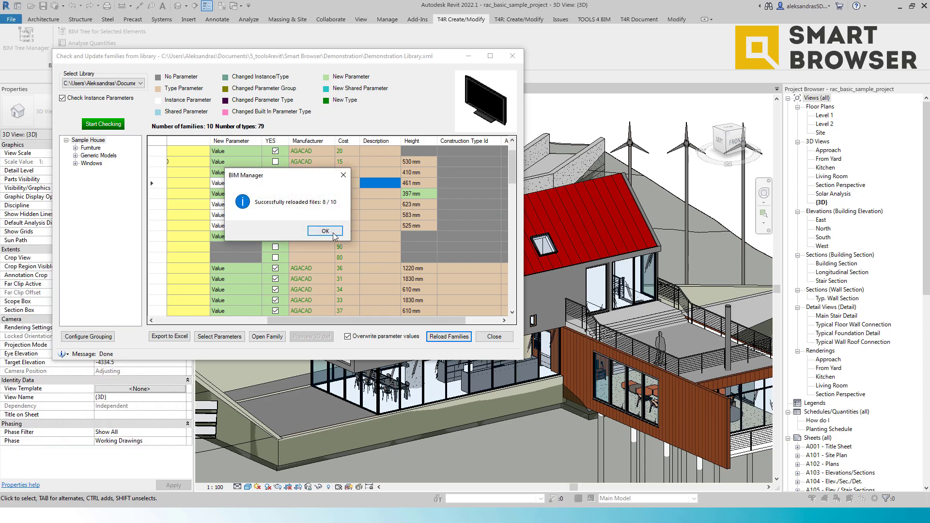
{"action": "left_click", "coordinate": [326, 230]}
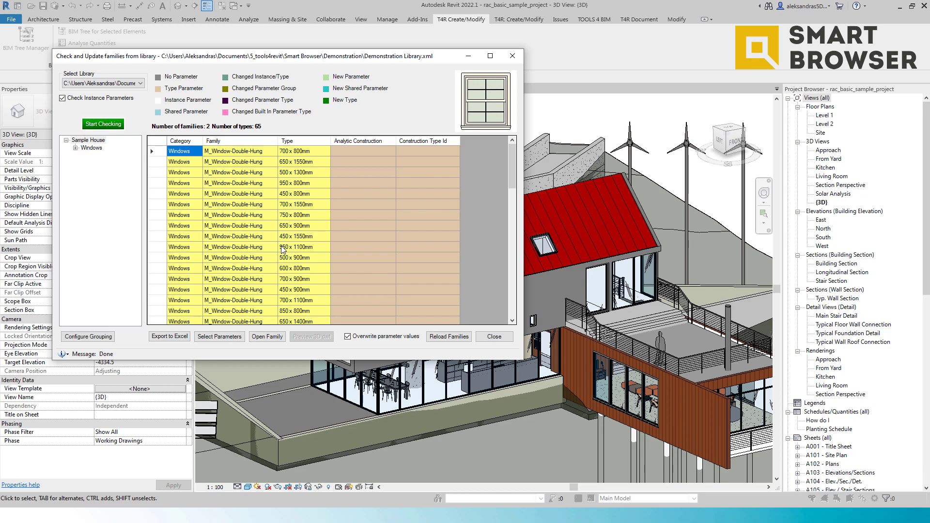
Step: Re-run the check, review the remaining window families in the grid, then close the dialog
{"action": "left_click", "coordinate": [113, 127]}
{"action": "scroll", "coordinate": [300, 225], "scroll_direction": "down", "scroll_amount": 15}
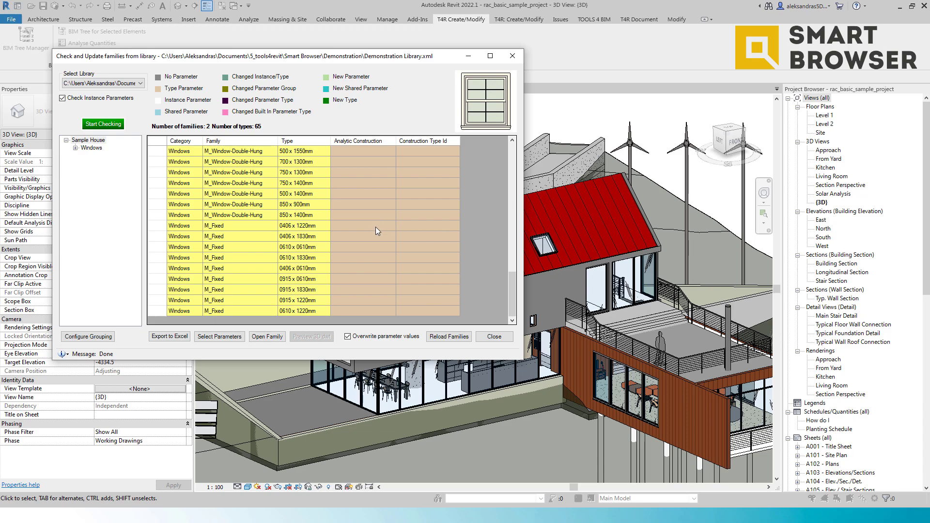
{"action": "scroll", "coordinate": [376, 227], "scroll_direction": "up", "scroll_amount": 10}
{"action": "scroll", "coordinate": [383, 234], "scroll_direction": "up", "scroll_amount": 5}
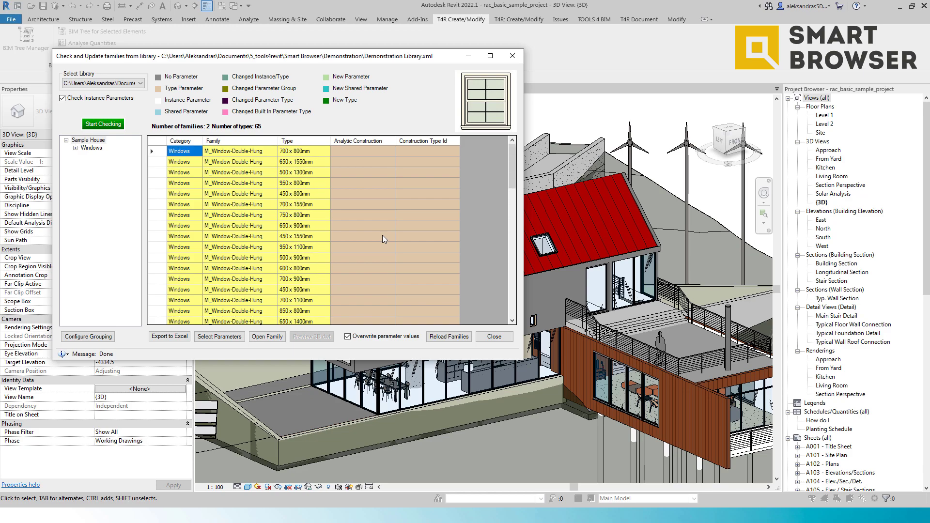
{"action": "scroll", "coordinate": [382, 234], "scroll_direction": "down", "scroll_amount": 6}
{"action": "scroll", "coordinate": [382, 235], "scroll_direction": "down", "scroll_amount": 5}
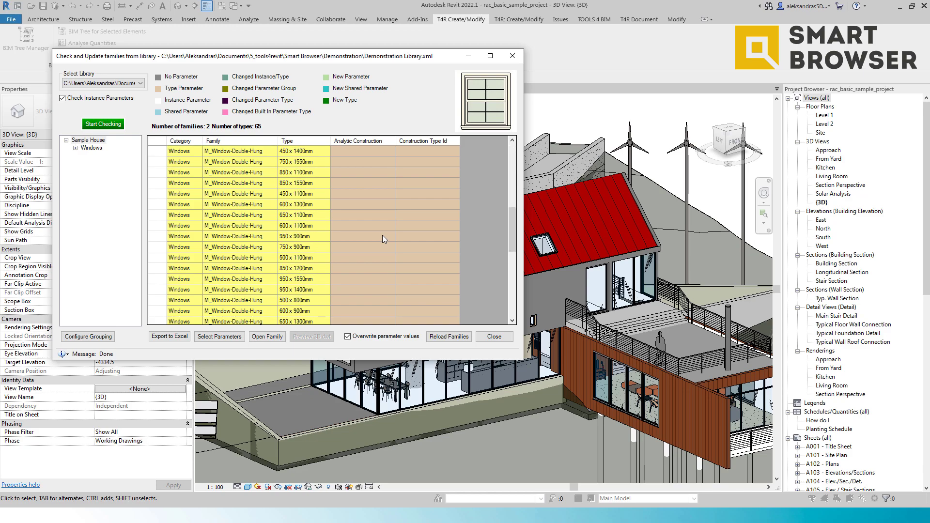
{"action": "left_click", "coordinate": [508, 342]}
Step: Select the flat-screen TV in the 3D view and inspect its type properties, then close them
{"action": "middle_click_drag", "start_coordinate": [499, 362], "coordinate": [424, 326]}
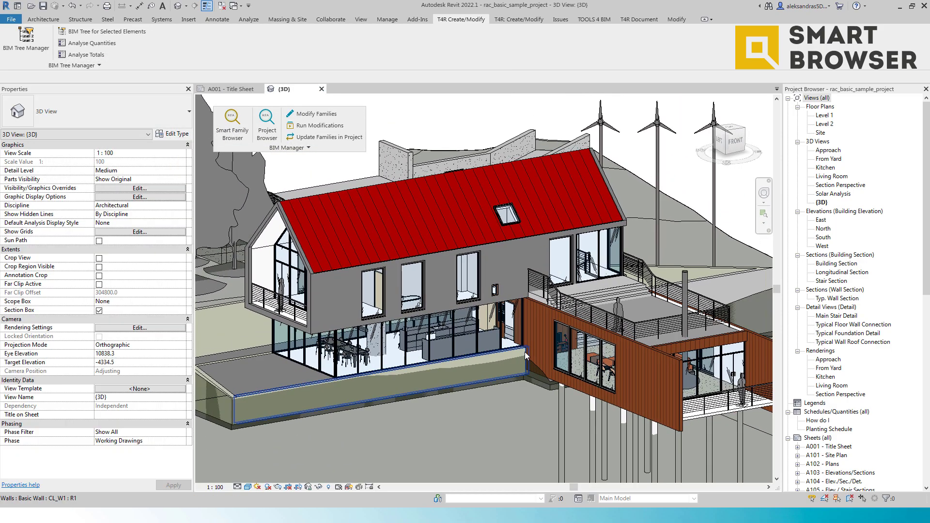
{"action": "scroll", "coordinate": [573, 369], "scroll_direction": "up", "scroll_amount": 2}
{"action": "scroll", "coordinate": [573, 369], "scroll_direction": "up", "scroll_amount": 2}
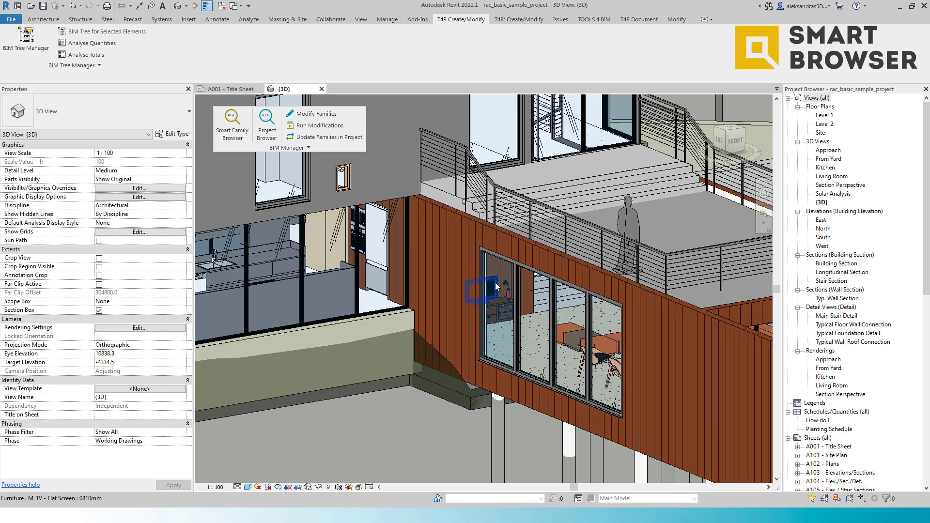
{"action": "left_click", "coordinate": [487, 295]}
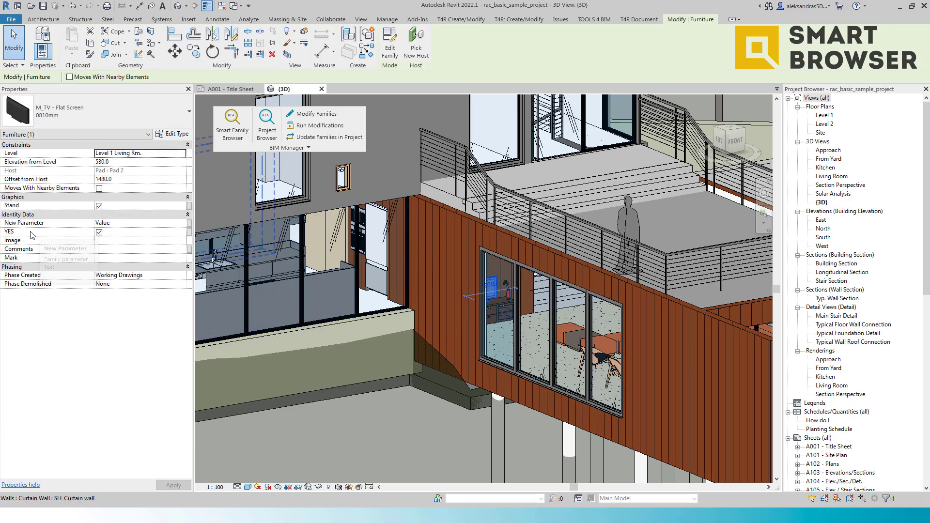
{"action": "left_click", "coordinate": [176, 139]}
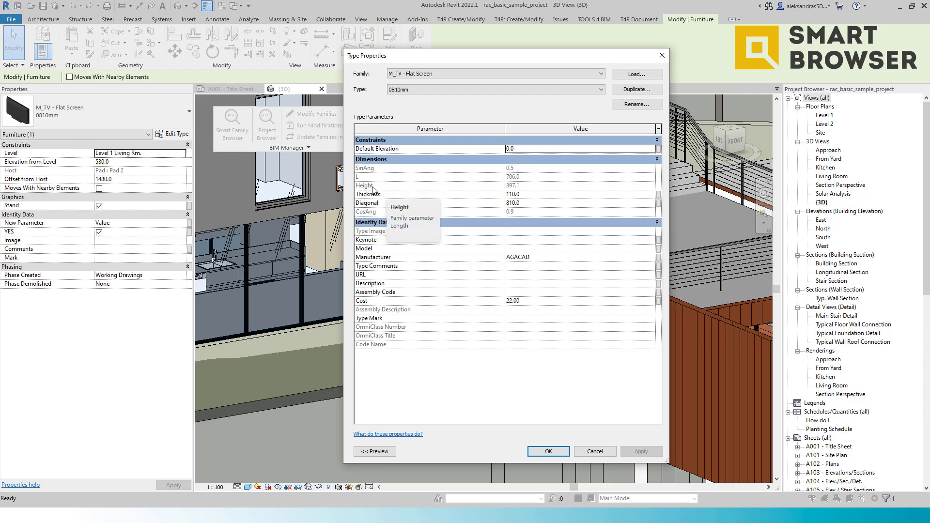
{"action": "left_click", "coordinate": [662, 55]}
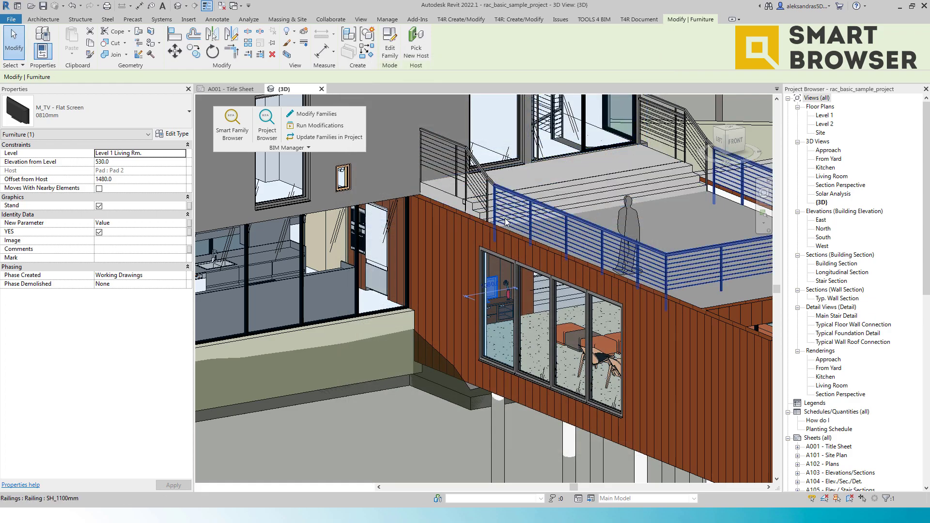
Step: Detach the BIM Tree Manager ribbon panel and place it floating over the 3D view
{"action": "middle_click_drag", "start_coordinate": [538, 271], "coordinate": [512, 136], "text": "shift"}
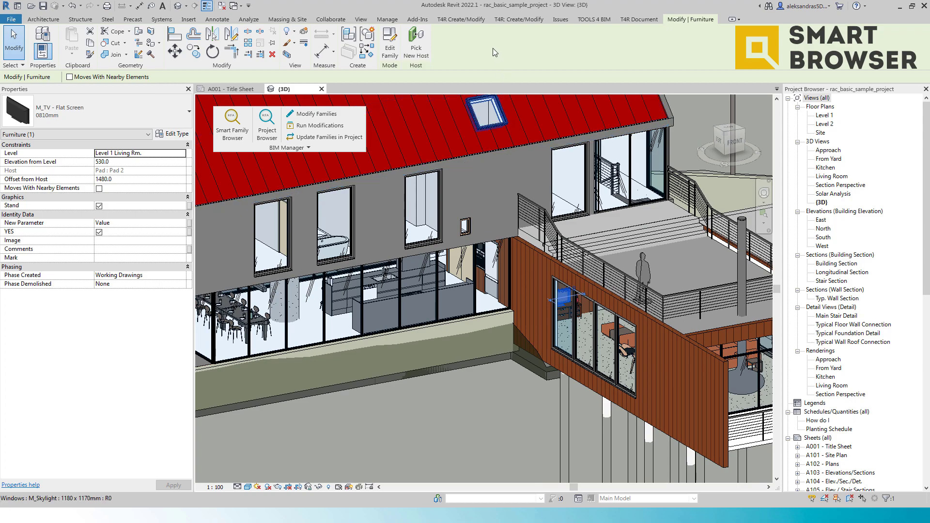
{"action": "left_click", "coordinate": [462, 19]}
{"action": "left_click_drag", "start_coordinate": [121, 66], "coordinate": [332, 211]}
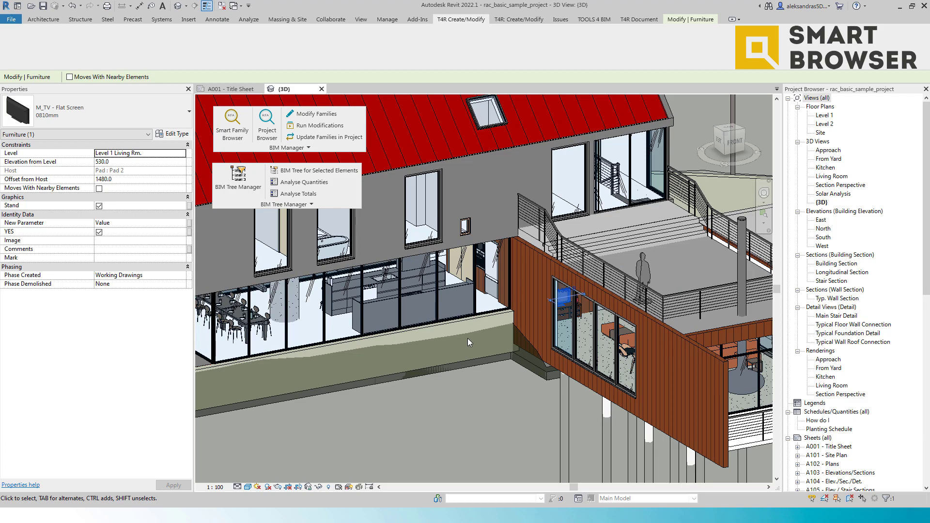
Step: Open BIM Tree Manager for the selected furniture and enlarge its window
{"action": "scroll", "coordinate": [468, 338], "scroll_direction": "down", "scroll_amount": 2}
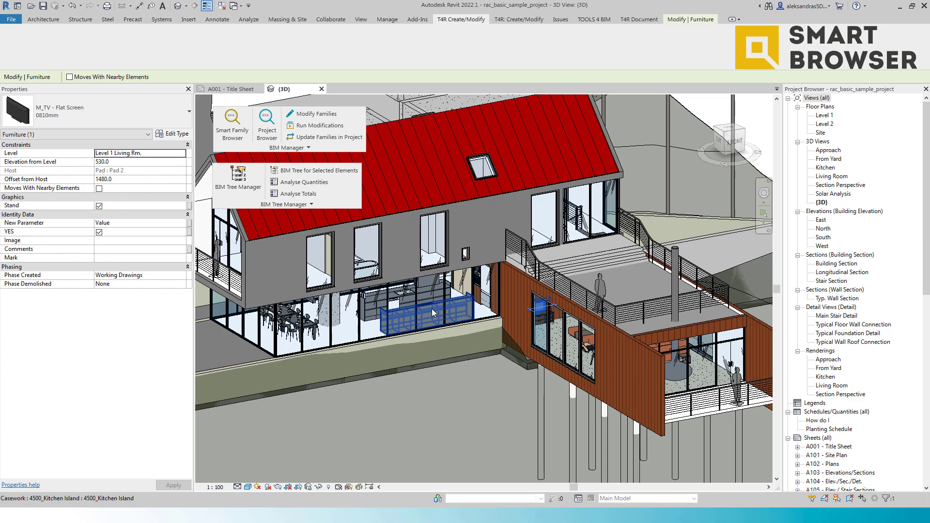
{"action": "left_click", "coordinate": [246, 190]}
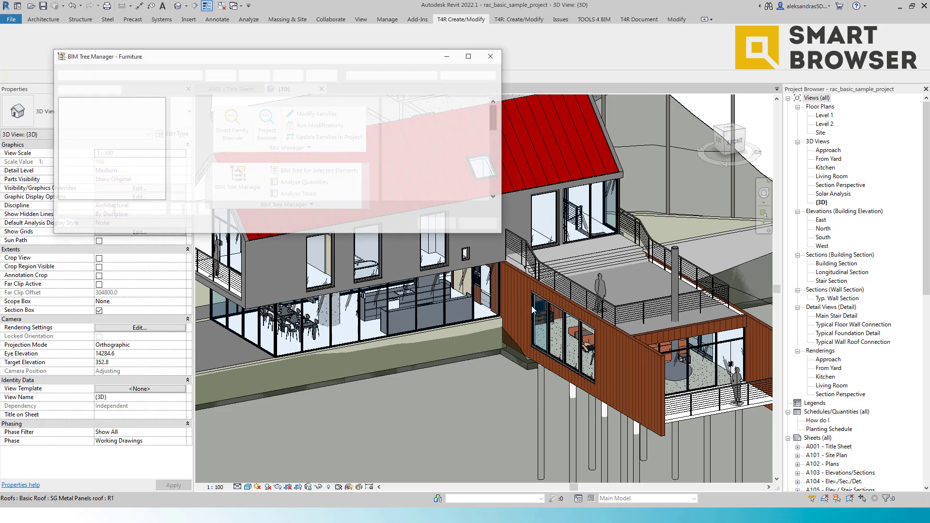
{"action": "left_click", "coordinate": [83, 101]}
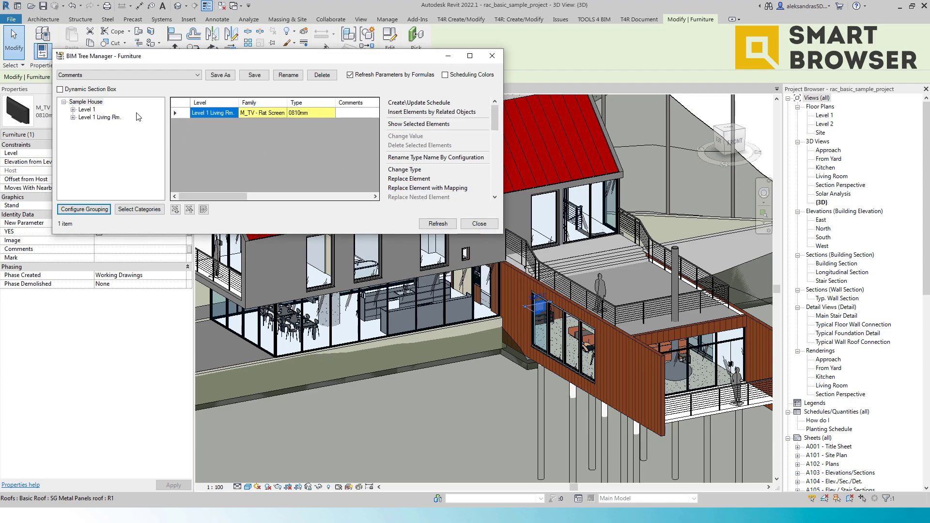
{"action": "left_click_drag", "start_coordinate": [503, 234], "coordinate": [699, 344]}
Step: Browse the Sample House, Level 1 and Level 1 Living Rm. groupings in the furniture tree
{"action": "left_click", "coordinate": [88, 103]}
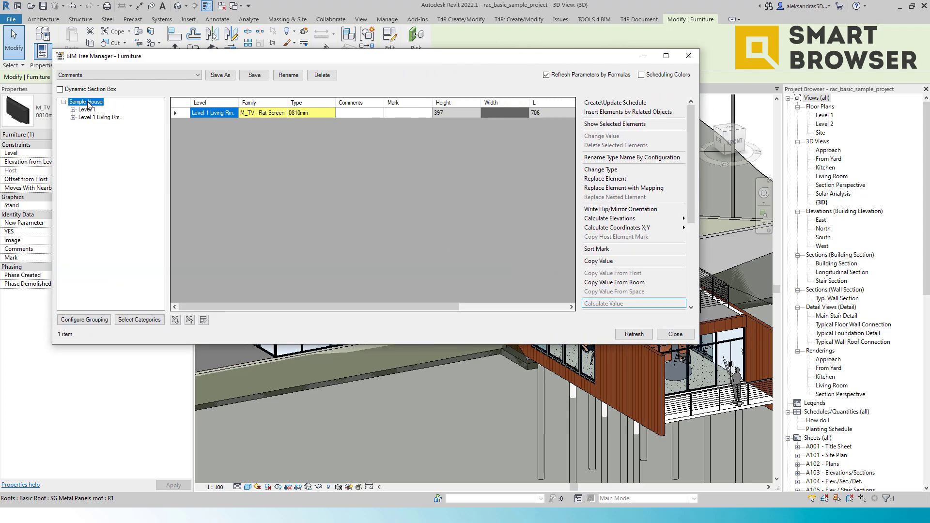
{"action": "left_click", "coordinate": [92, 117]}
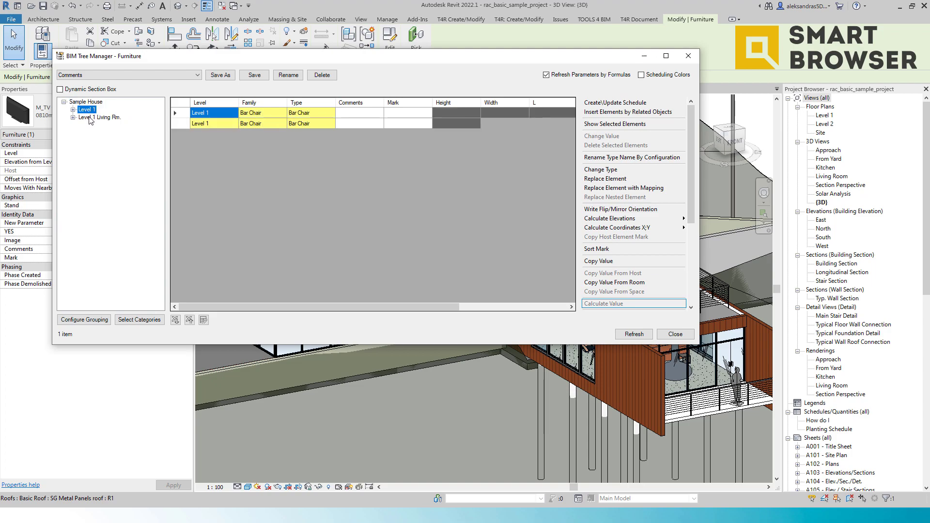
{"action": "left_click", "coordinate": [89, 102]}
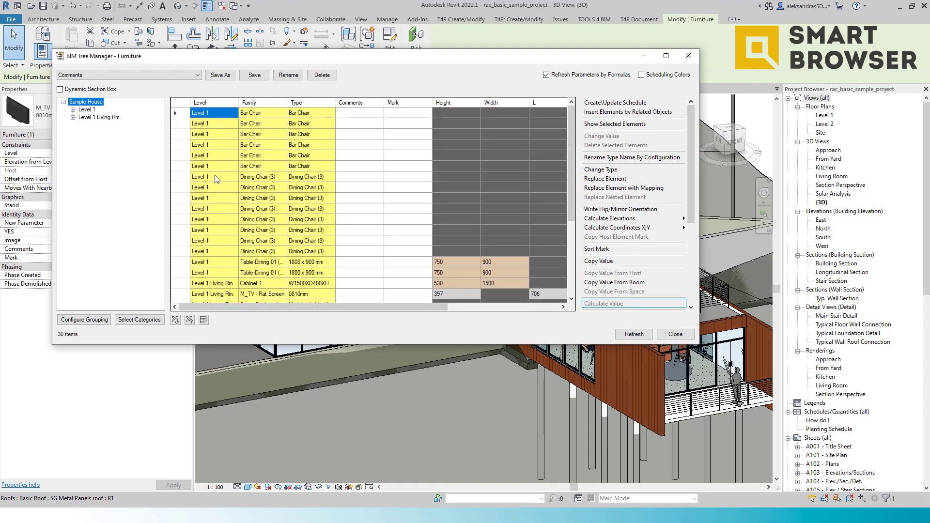
{"action": "scroll", "coordinate": [260, 155], "scroll_direction": "down", "scroll_amount": 4}
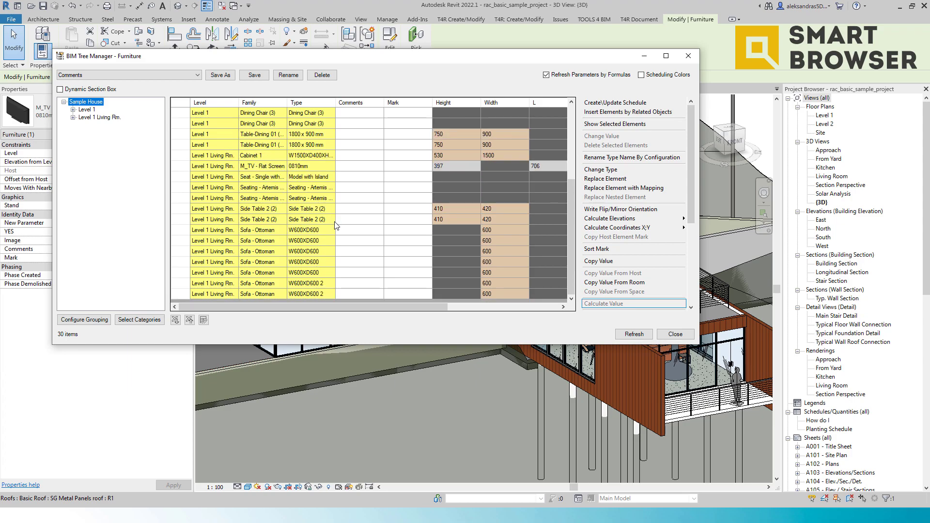
{"action": "scroll", "coordinate": [334, 225], "scroll_direction": "up", "scroll_amount": 4}
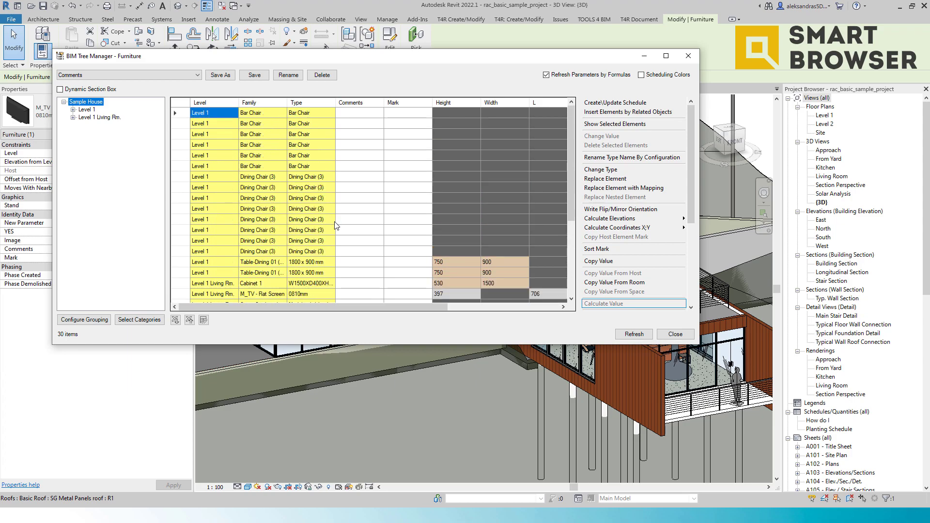
Step: Switch the parameter group to Furniture Level1, then to Furniture Sizes, and review the size columns
{"action": "left_click", "coordinate": [177, 75]}
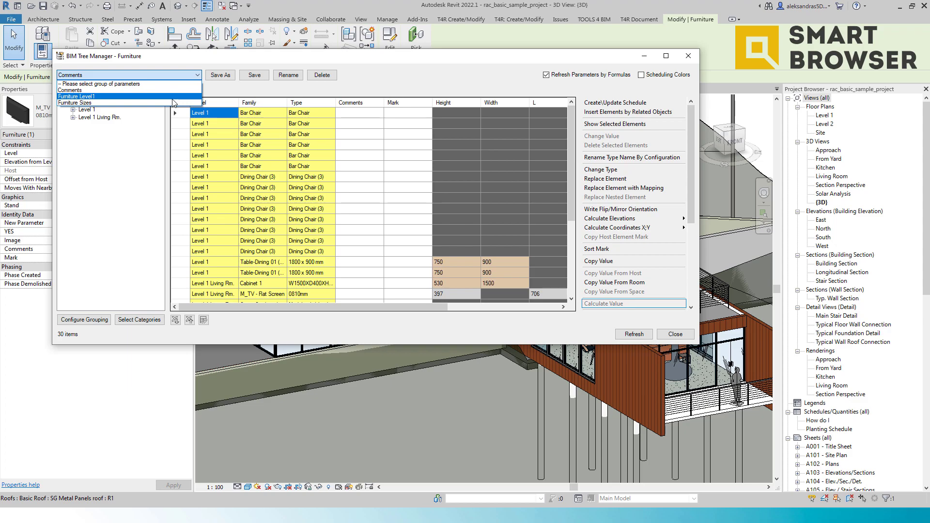
{"action": "left_click", "coordinate": [97, 97]}
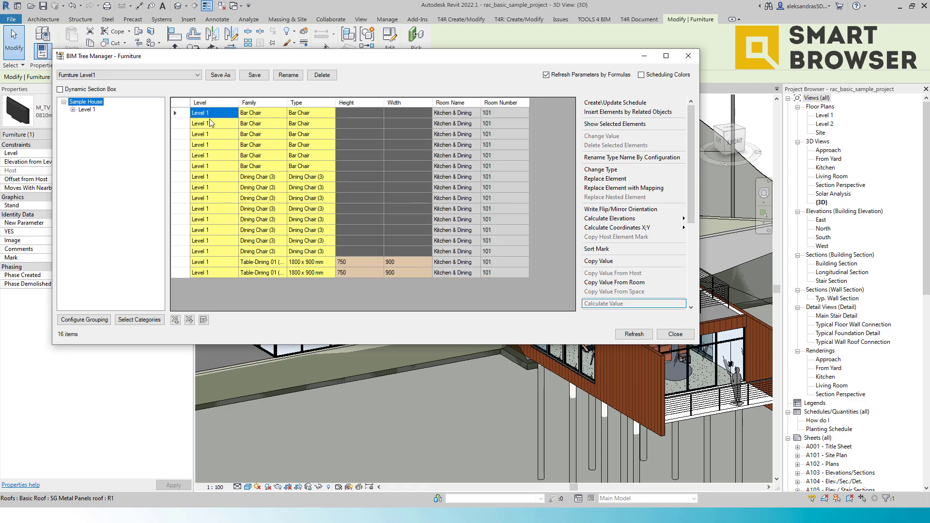
{"action": "left_click", "coordinate": [150, 77]}
{"action": "left_click", "coordinate": [136, 108]}
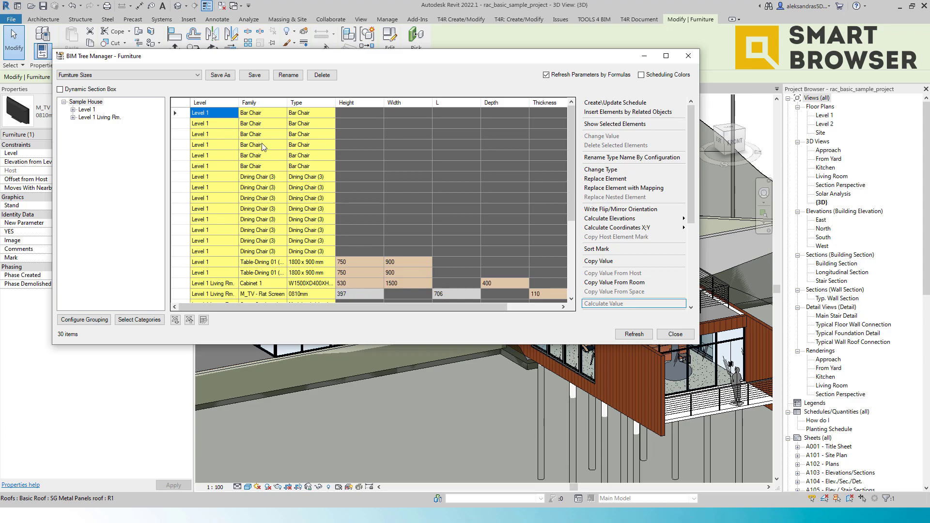
{"action": "scroll", "coordinate": [225, 129], "scroll_direction": "down", "scroll_amount": 1}
{"action": "scroll", "coordinate": [236, 147], "scroll_direction": "down", "scroll_amount": 1}
{"action": "left_click_drag", "start_coordinate": [416, 307], "coordinate": [468, 313]}
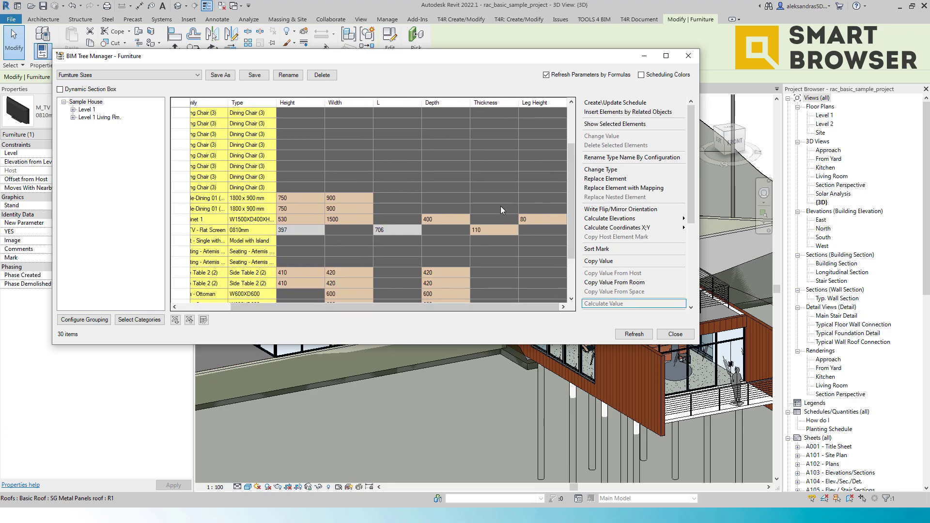
{"action": "scroll", "coordinate": [503, 228], "scroll_direction": "down", "scroll_amount": 2}
{"action": "scroll", "coordinate": [502, 227], "scroll_direction": "up", "scroll_amount": 3}
Step: Switch the parameter group back to Comments
{"action": "left_click", "coordinate": [128, 75]}
{"action": "left_click", "coordinate": [121, 90]}
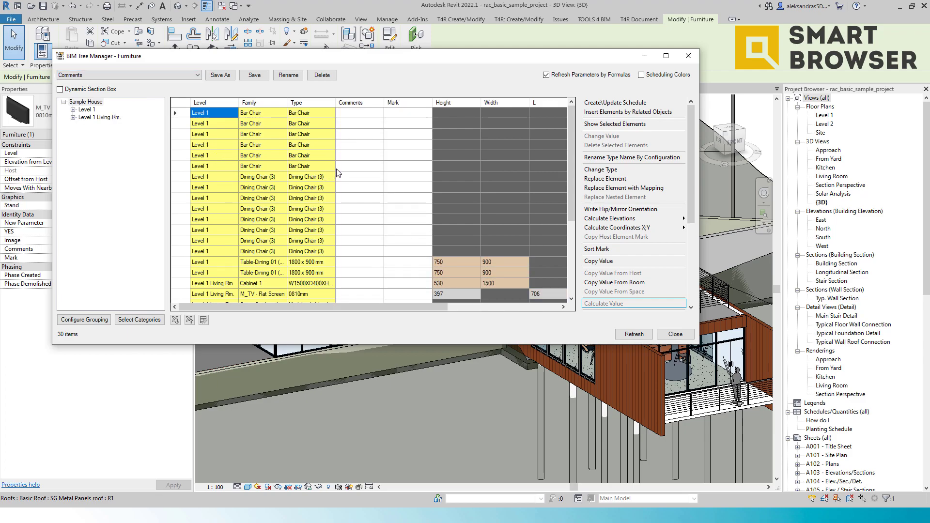
{"action": "scroll", "coordinate": [339, 179], "scroll_direction": "down", "scroll_amount": 1}
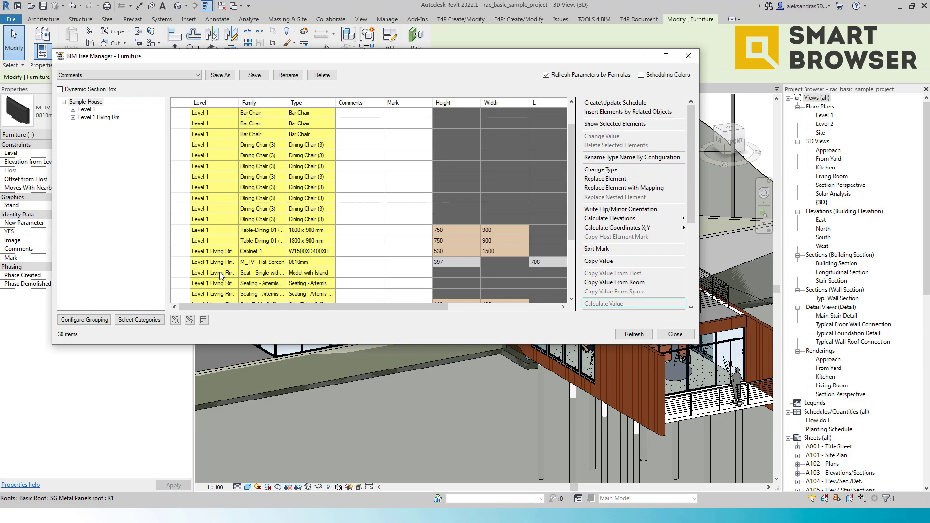
Step: Export the furniture grid to an Excel file named BIM TRee export in the 2022 0414 folder
{"action": "left_click", "coordinate": [176, 320]}
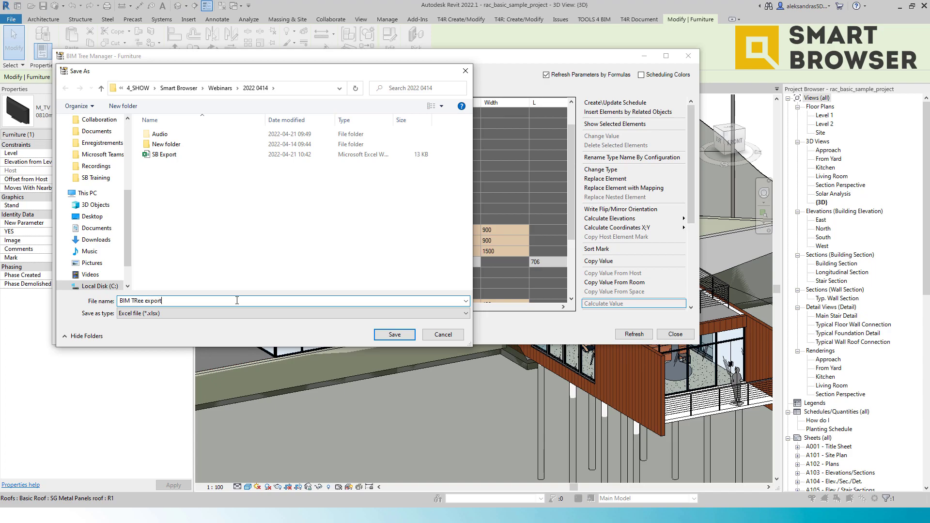
{"action": "left_click", "coordinate": [394, 335]}
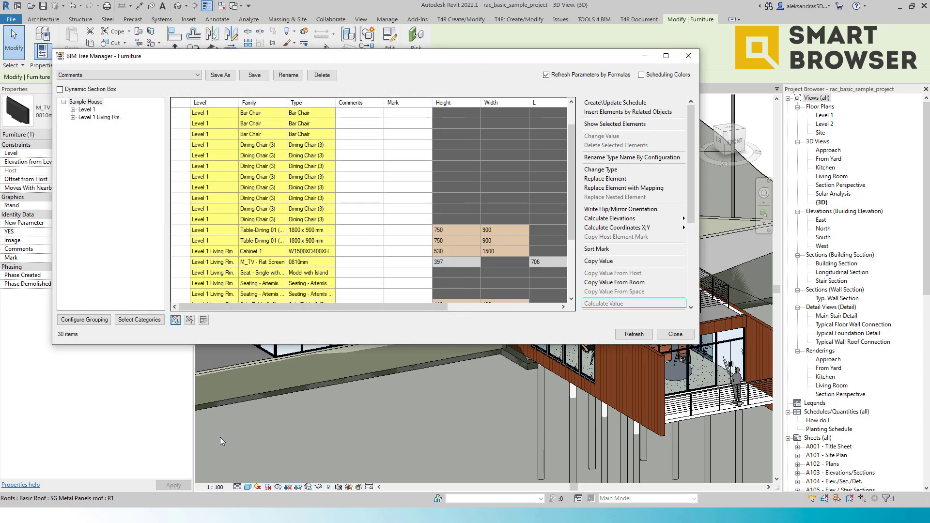
Step: Switch to the File Explorer window showing the 2022 0414 folder
{"action": "key", "text": "alt+Tab"}
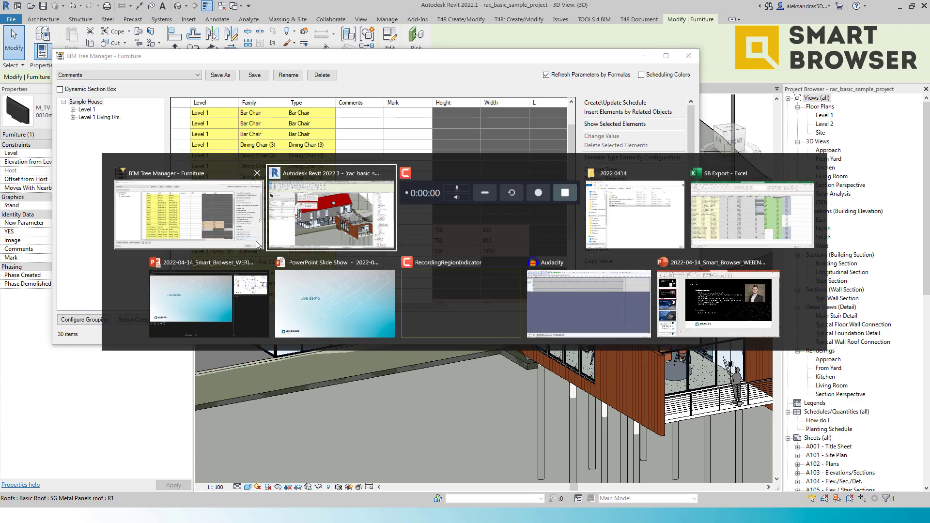
{"action": "left_click", "coordinate": [659, 233]}
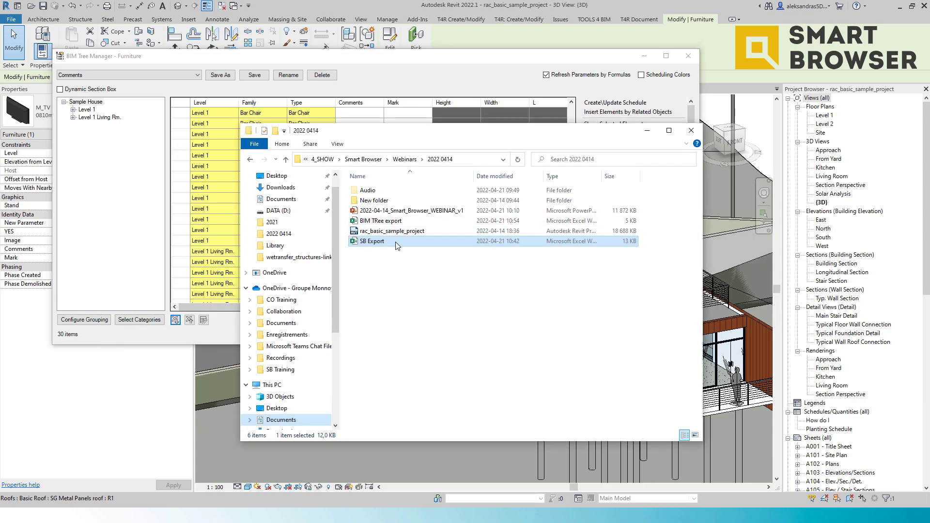
Step: Open the BIM TRee export workbook and fill the Mark column with sequential marks F1 through F30
{"action": "double_click", "coordinate": [385, 222]}
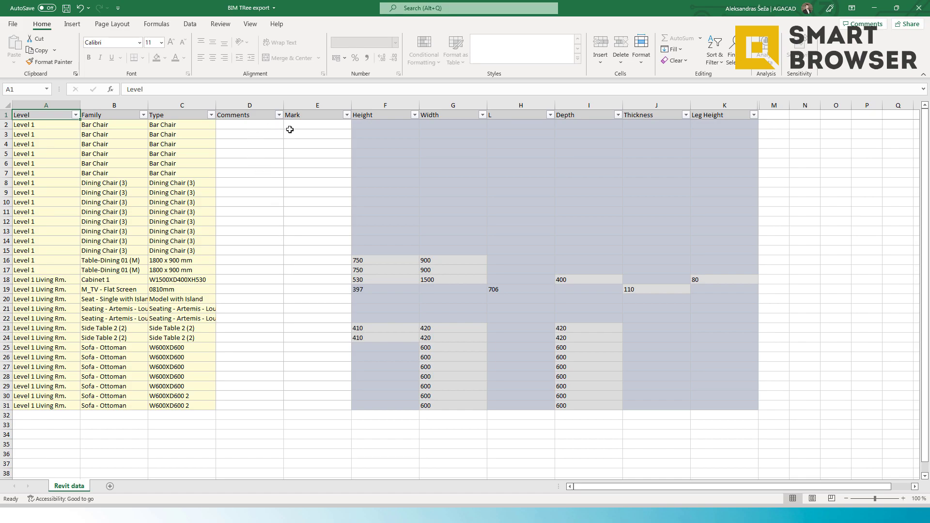
{"action": "left_click", "coordinate": [306, 126]}
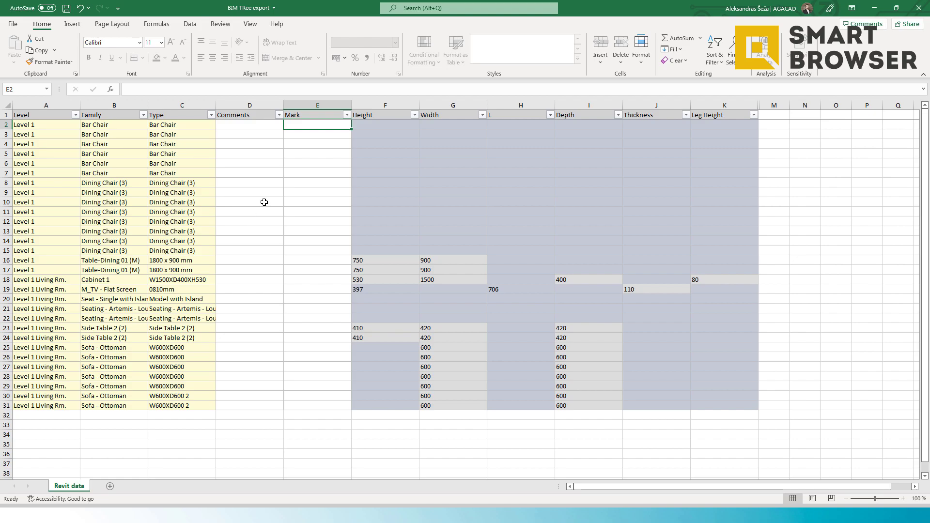
{"action": "type", "text": "F1"}
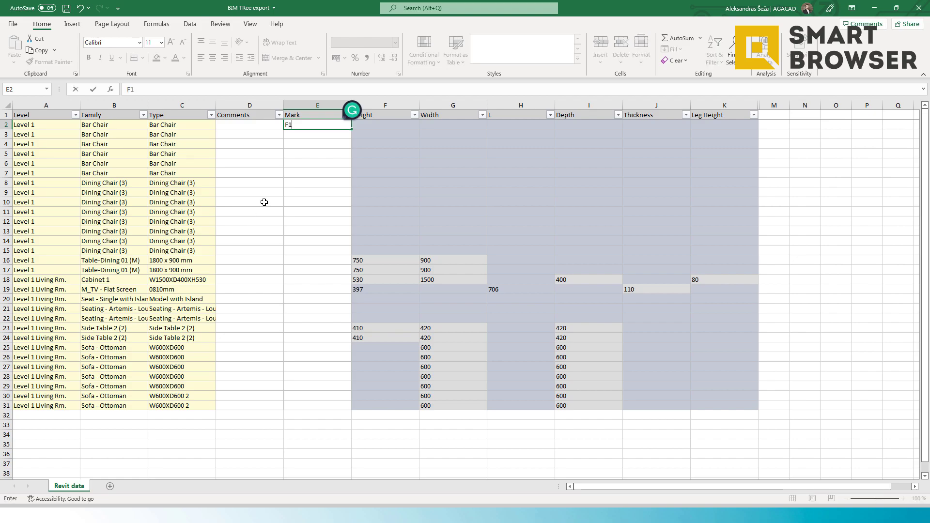
{"action": "key", "text": "Return"}
{"action": "type", "text": "F2"}
{"action": "key", "text": "Return"}
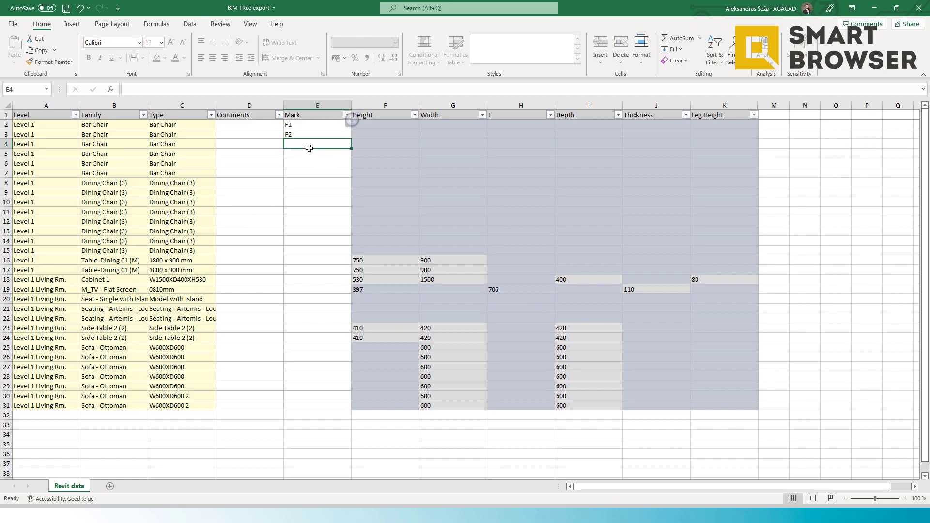
{"action": "left_click_drag", "start_coordinate": [322, 128], "coordinate": [327, 410]}
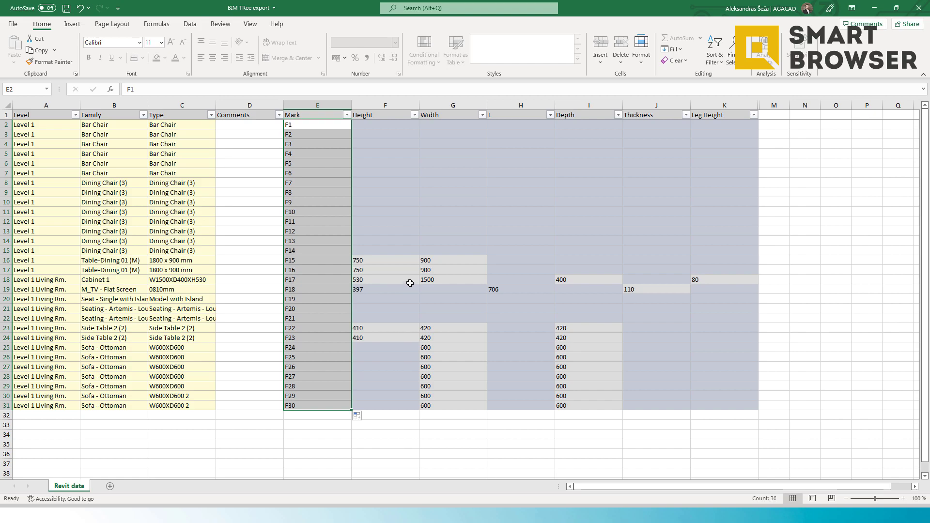
Step: Set the Width of the last Sofa - Ottoman row to 700
{"action": "left_click", "coordinate": [466, 405]}
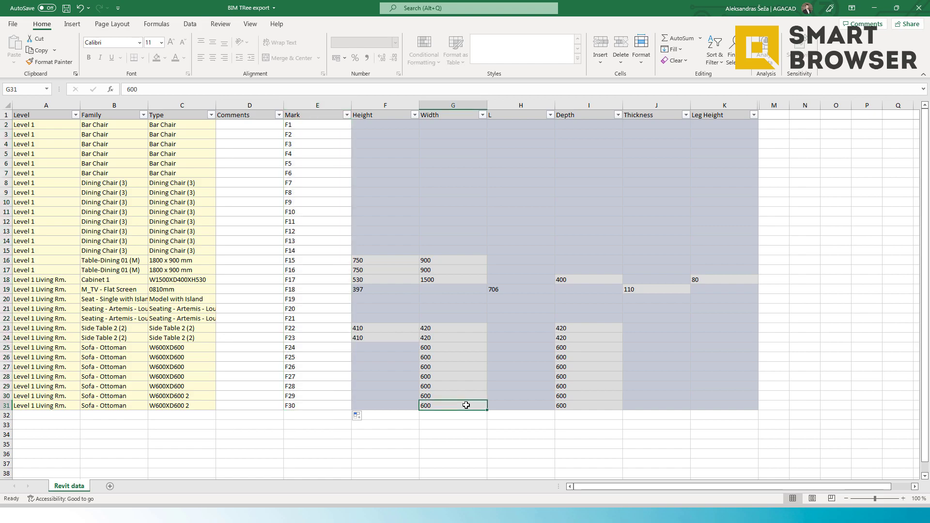
{"action": "type", "text": "700"}
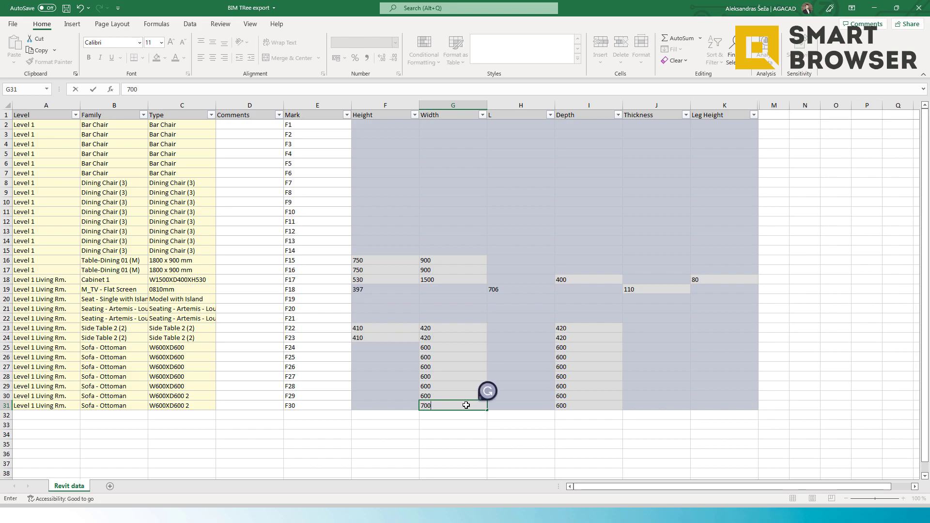
{"action": "left_click", "coordinate": [457, 424]}
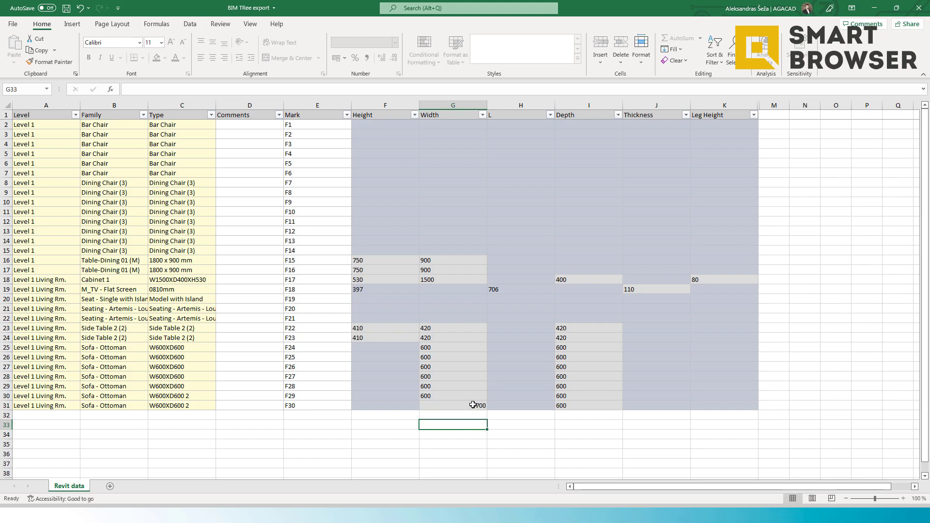
{"action": "left_click_drag", "start_coordinate": [188, 396], "coordinate": [192, 401]}
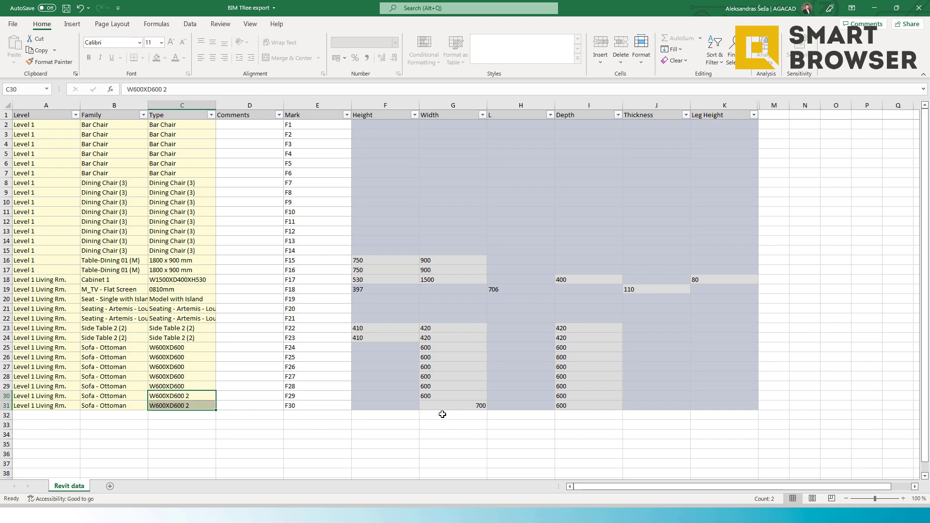
{"action": "left_click", "coordinate": [472, 405]}
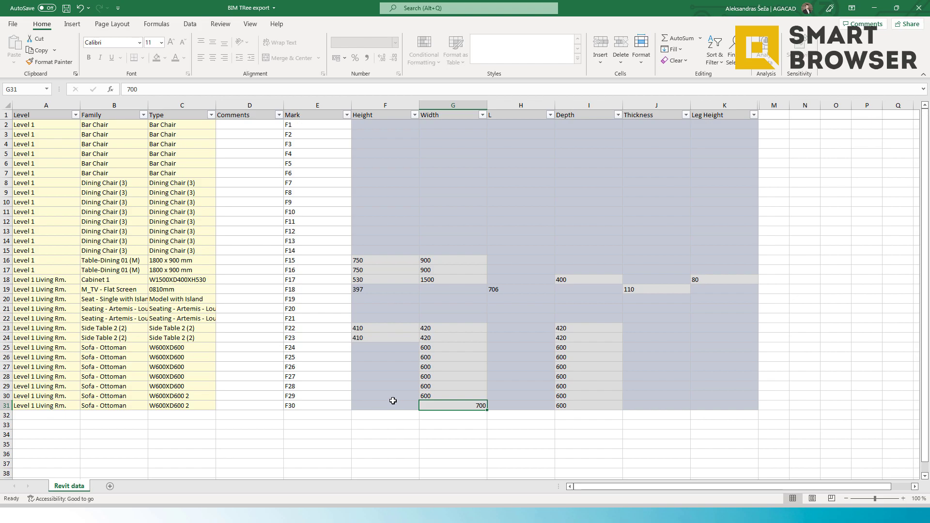
{"action": "left_click", "coordinate": [181, 396]}
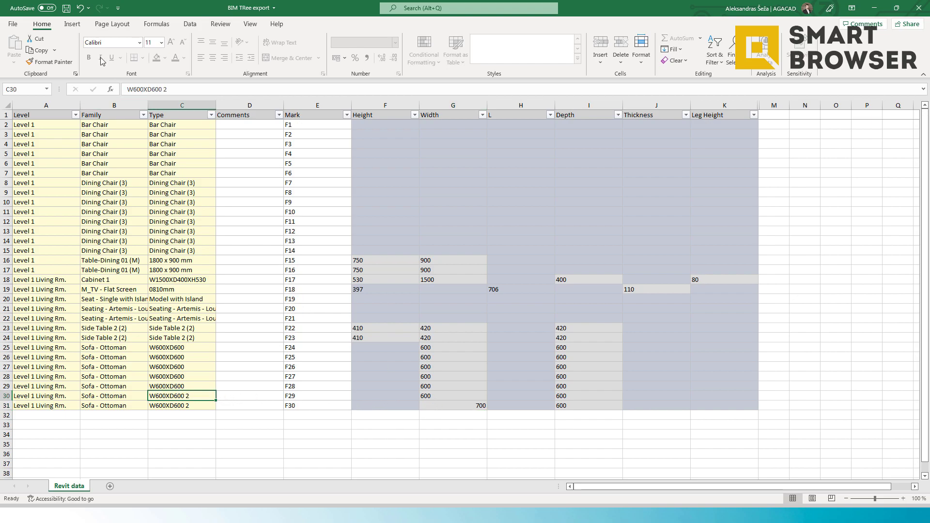
Step: Fill the Comments column with AGACAD for all furniture rows and save the workbook
{"action": "left_click", "coordinate": [252, 126]}
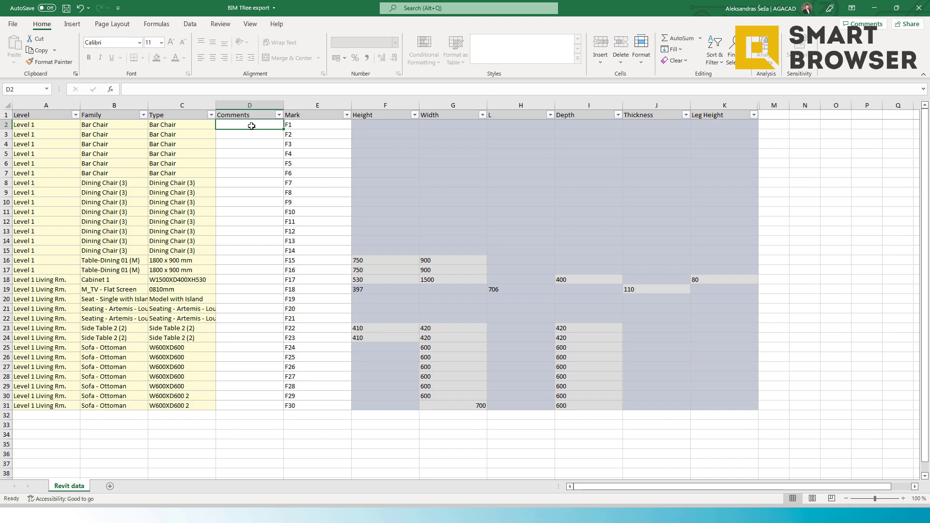
{"action": "type", "text": "AGACAD"}
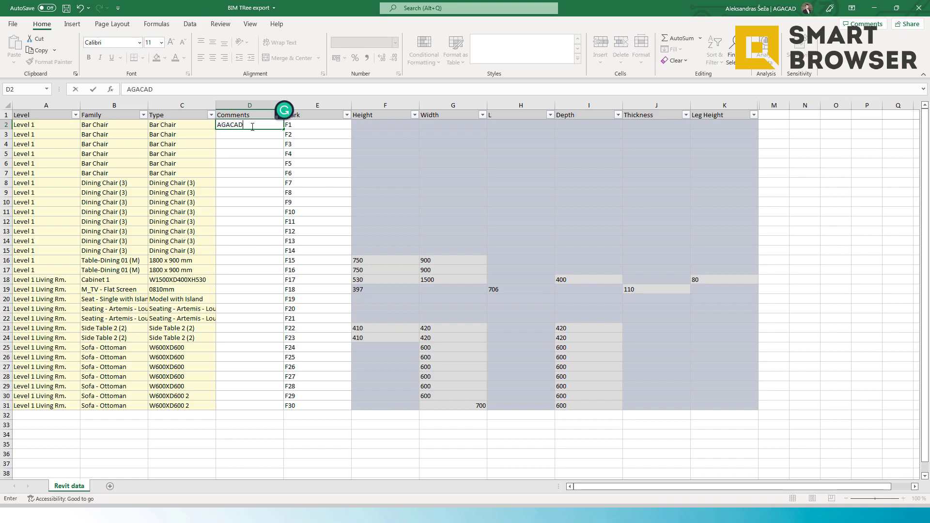
{"action": "key", "text": "Return"}
{"action": "left_click", "coordinate": [268, 126]}
{"action": "left_click_drag", "start_coordinate": [284, 130], "coordinate": [285, 410]}
{"action": "left_click", "coordinate": [286, 440]}
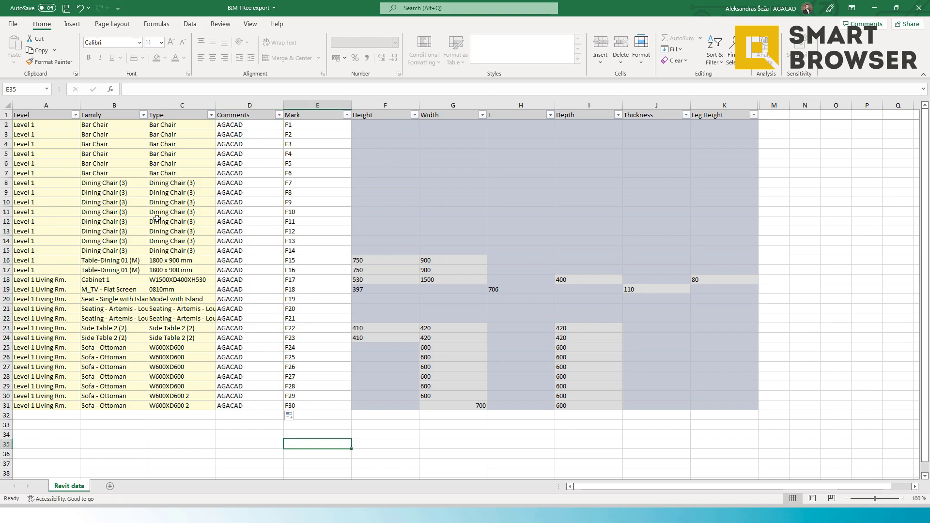
{"action": "left_click", "coordinate": [66, 7]}
Step: Import the BIM TRee export workbook back into BIM Tree Manager, choosing to ungroup the affected group instances
{"action": "key", "text": "alt+Tab"}
{"action": "left_click", "coordinate": [272, 254]}
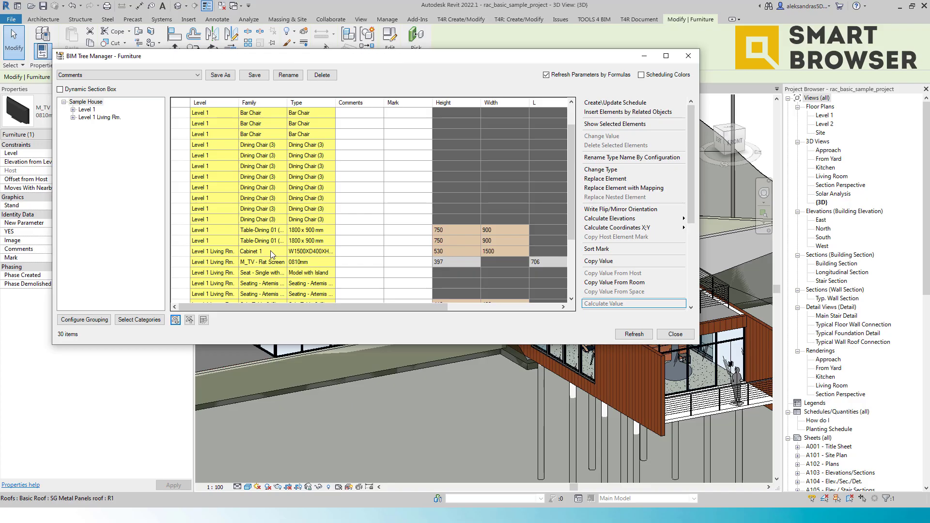
{"action": "left_click", "coordinate": [190, 321]}
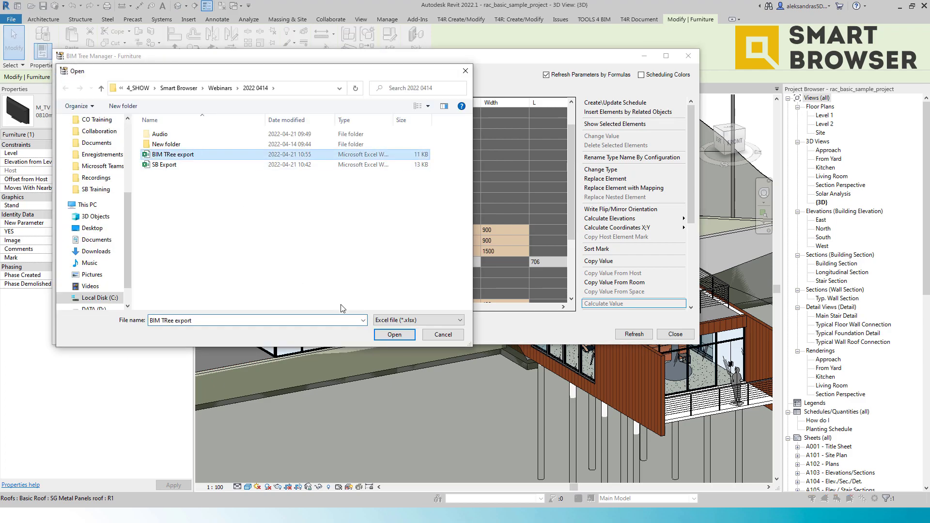
{"action": "left_click", "coordinate": [394, 335]}
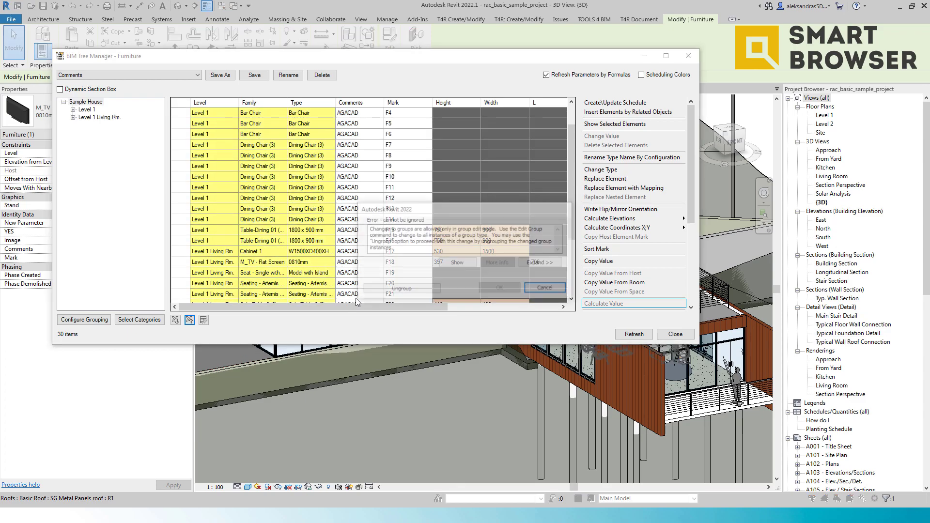
{"action": "left_click", "coordinate": [419, 290]}
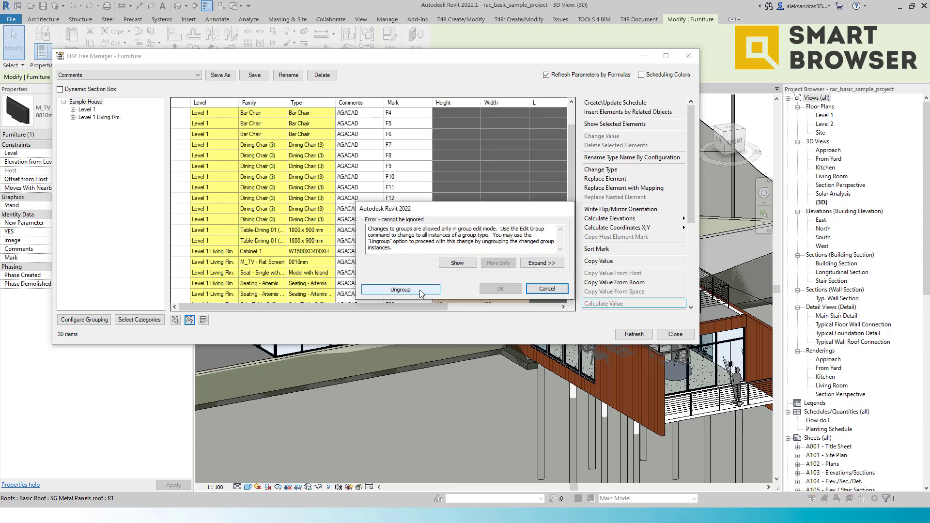
Step: Compare the imported Width values of the last sofa rows with the spreadsheet, then close BIM Tree Manager
{"action": "scroll", "coordinate": [434, 250], "scroll_direction": "down", "scroll_amount": 3}
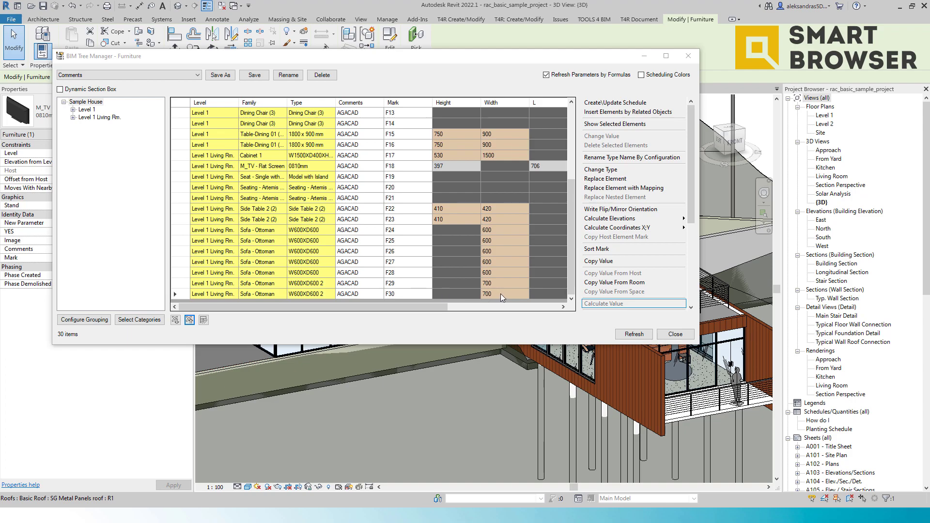
{"action": "left_click_drag", "start_coordinate": [501, 293], "coordinate": [490, 288]}
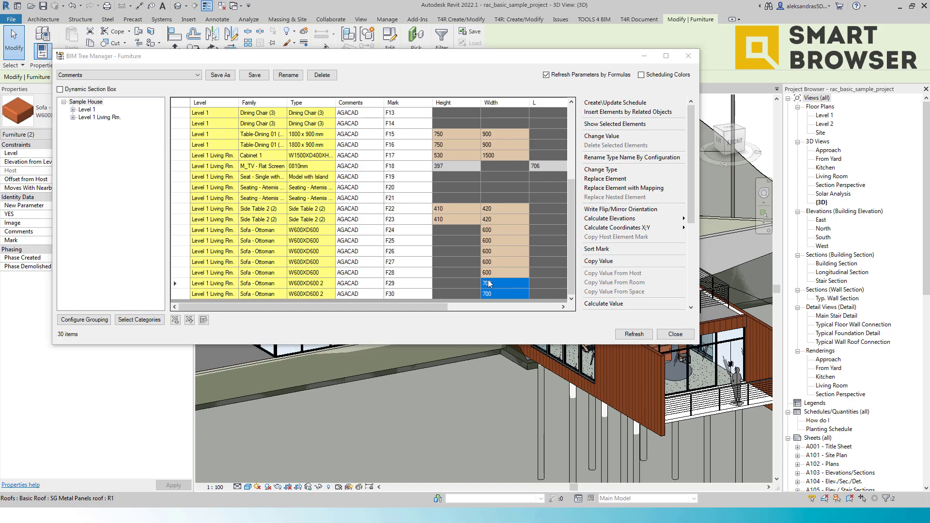
{"action": "key", "text": "alt+Tab"}
{"action": "left_click", "coordinate": [543, 164]}
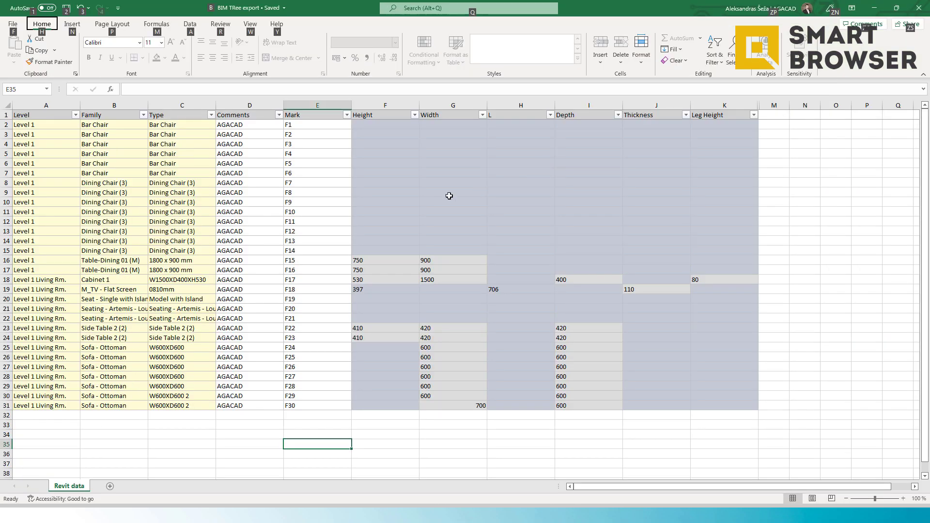
{"action": "left_click", "coordinate": [191, 231]}
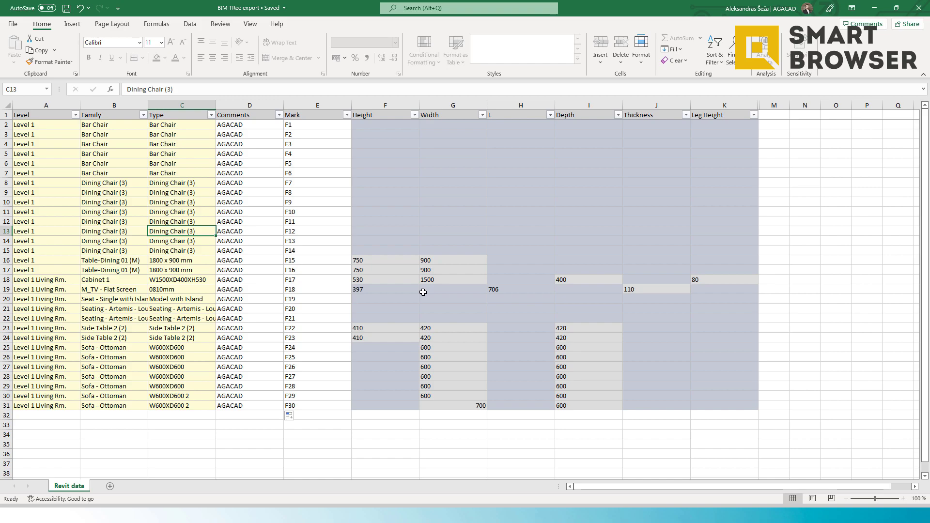
{"action": "left_click", "coordinate": [307, 278]}
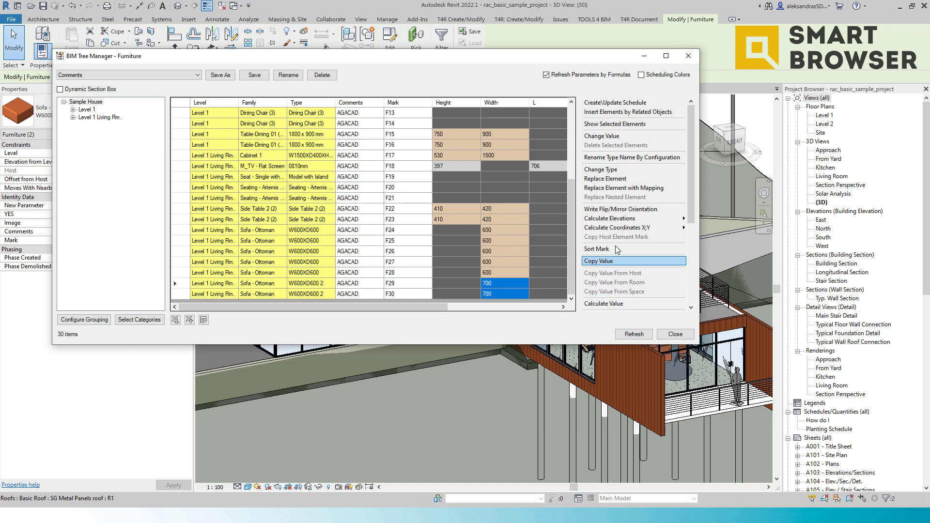
{"action": "left_click", "coordinate": [688, 60]}
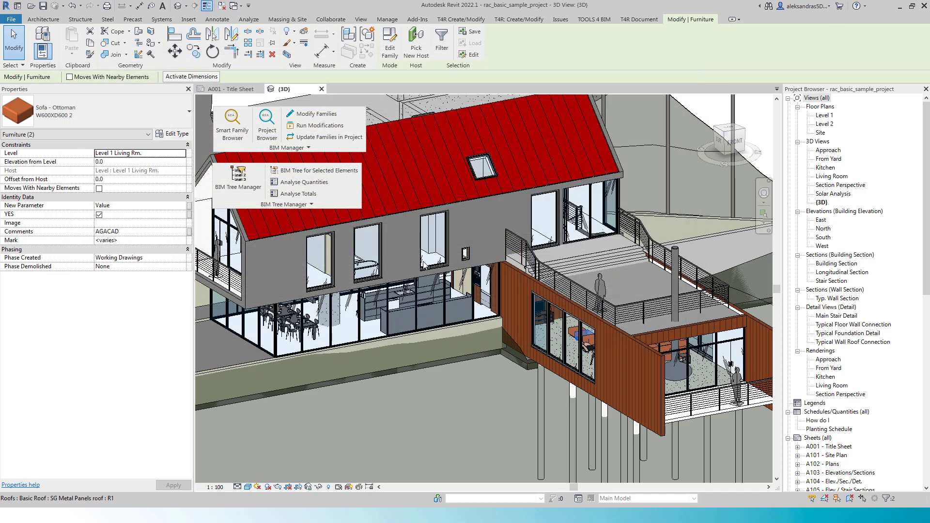
{"action": "key", "text": "alt+Tab"}
{"action": "left_click", "coordinate": [348, 301]}
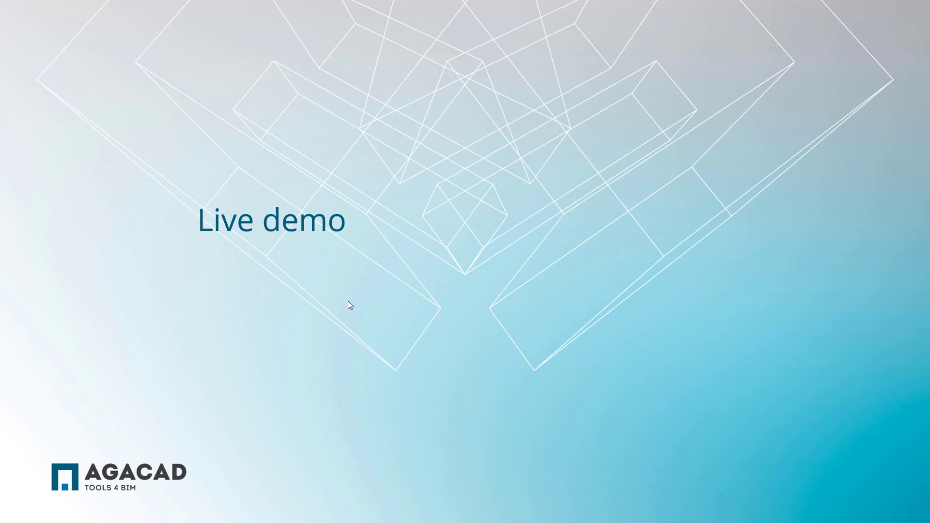
{"action": "key", "text": "Right"}
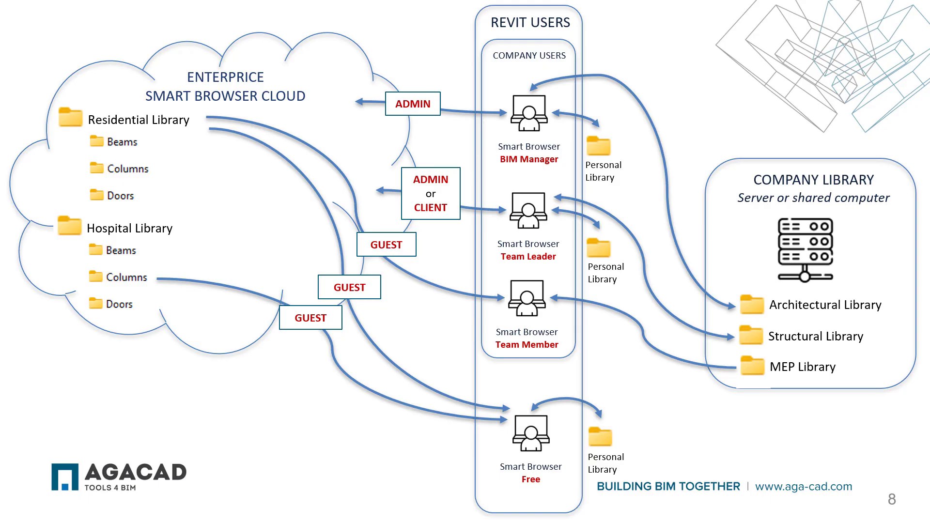